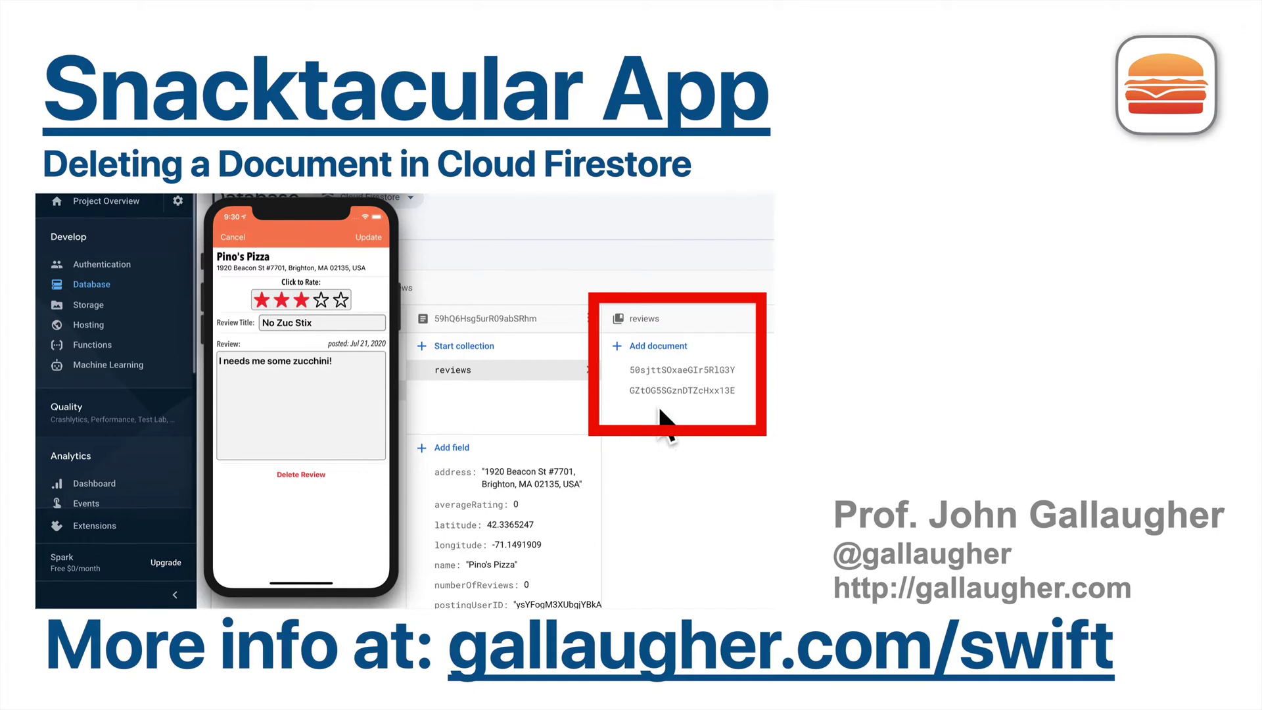
- Advance the slideshow to the 'Deleting a Document. What changes?' slide
left_click(311, 472)
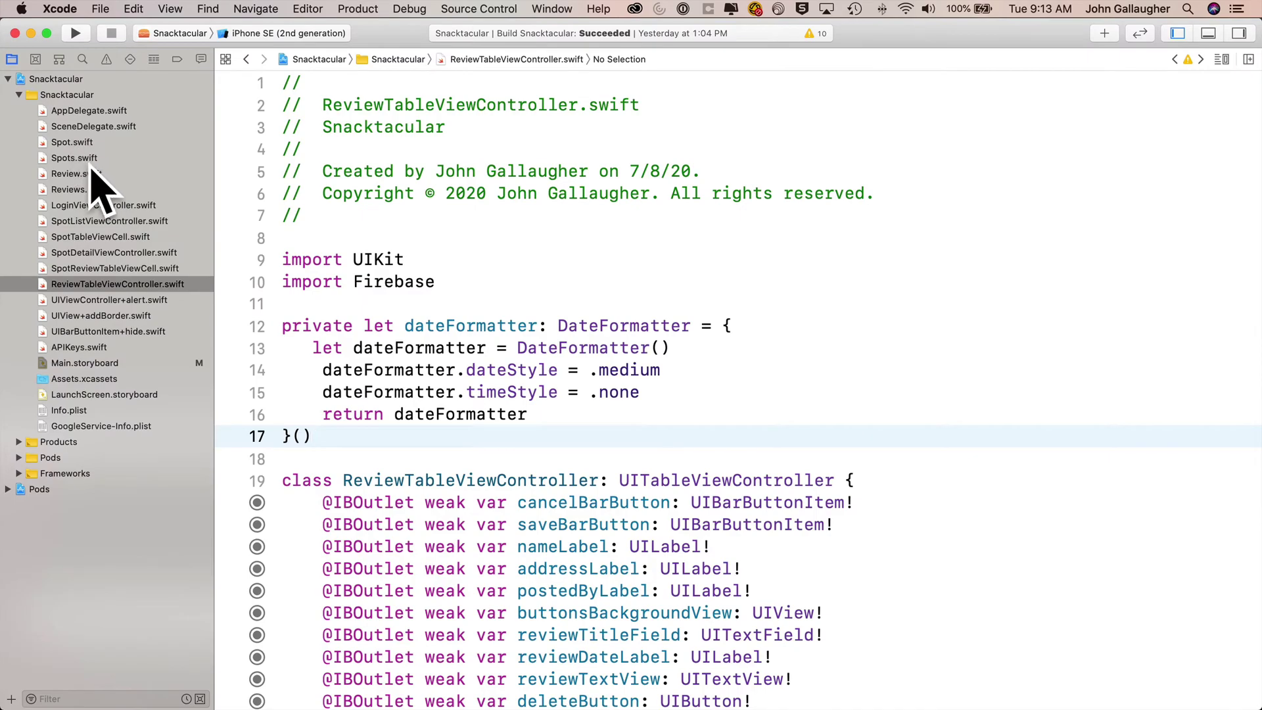
left_click(77, 174)
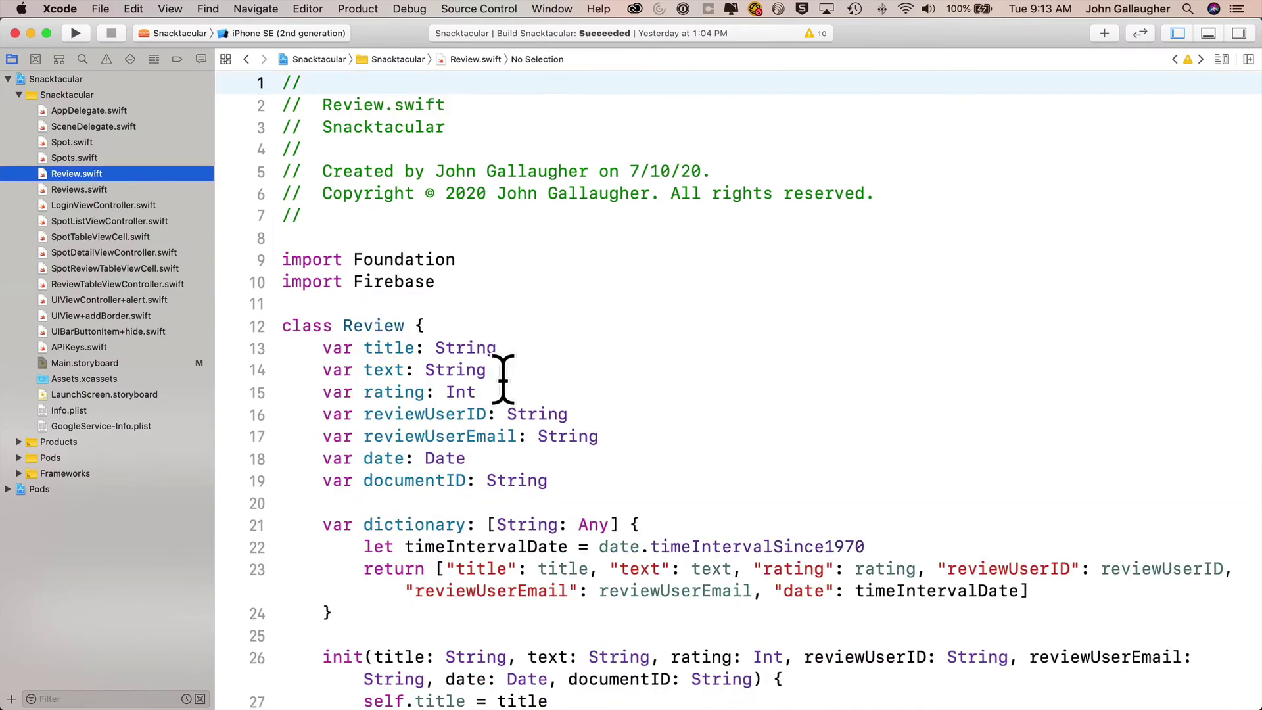
scroll(504, 380, "down", 15)
scroll(503, 380, "down", 15)
scroll(503, 379, "down", 10)
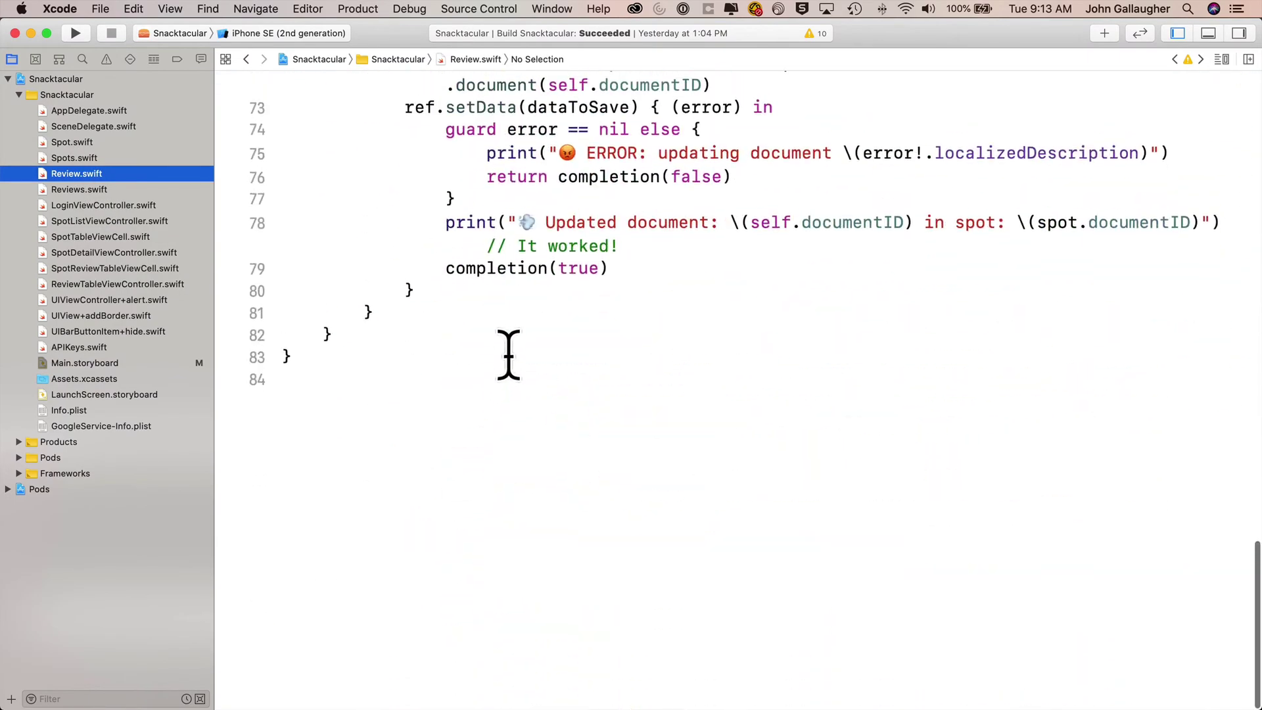
left_click(509, 336)
key("Return")
key("Return")
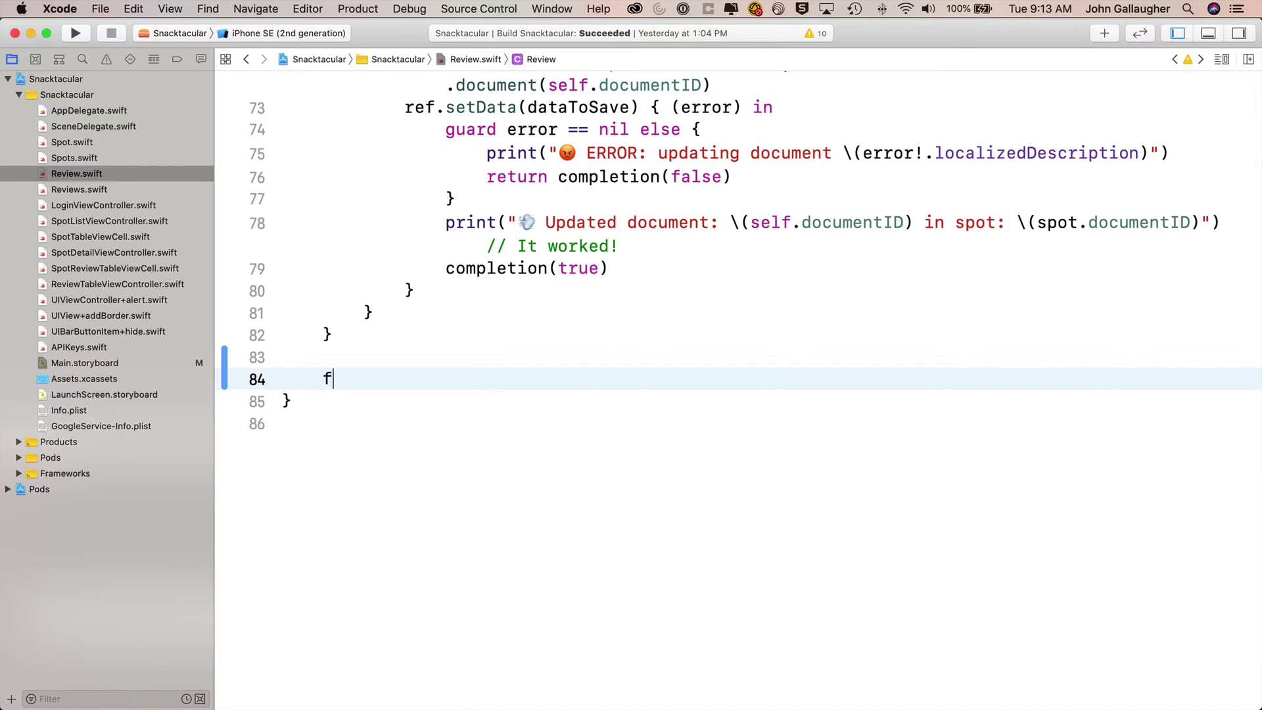
type("unc deleteData")
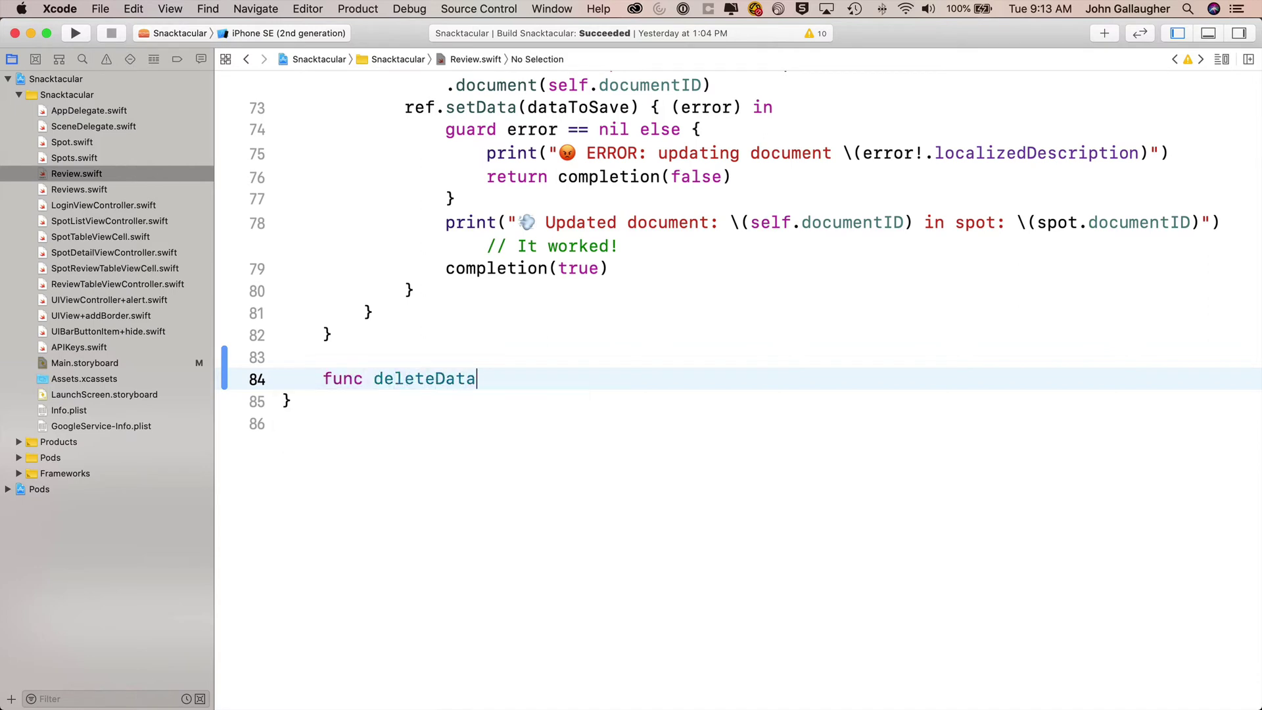
type("(spot")
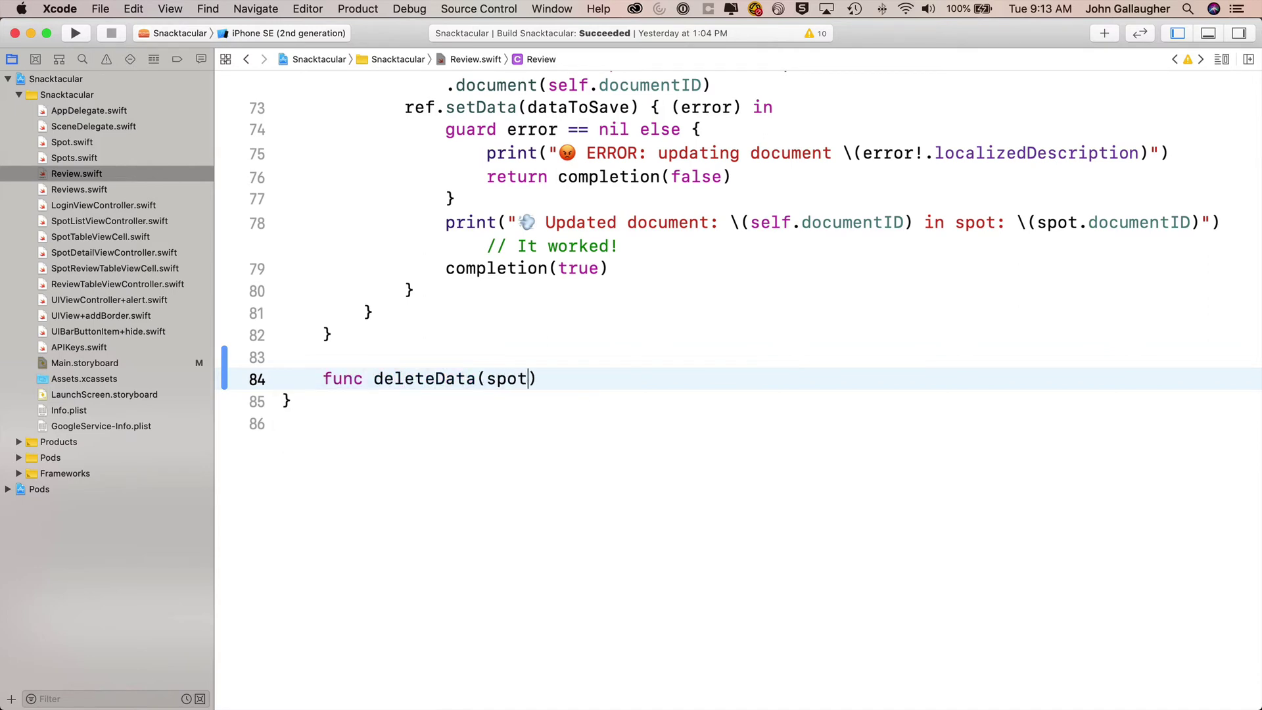
type(": Spot, completion:")
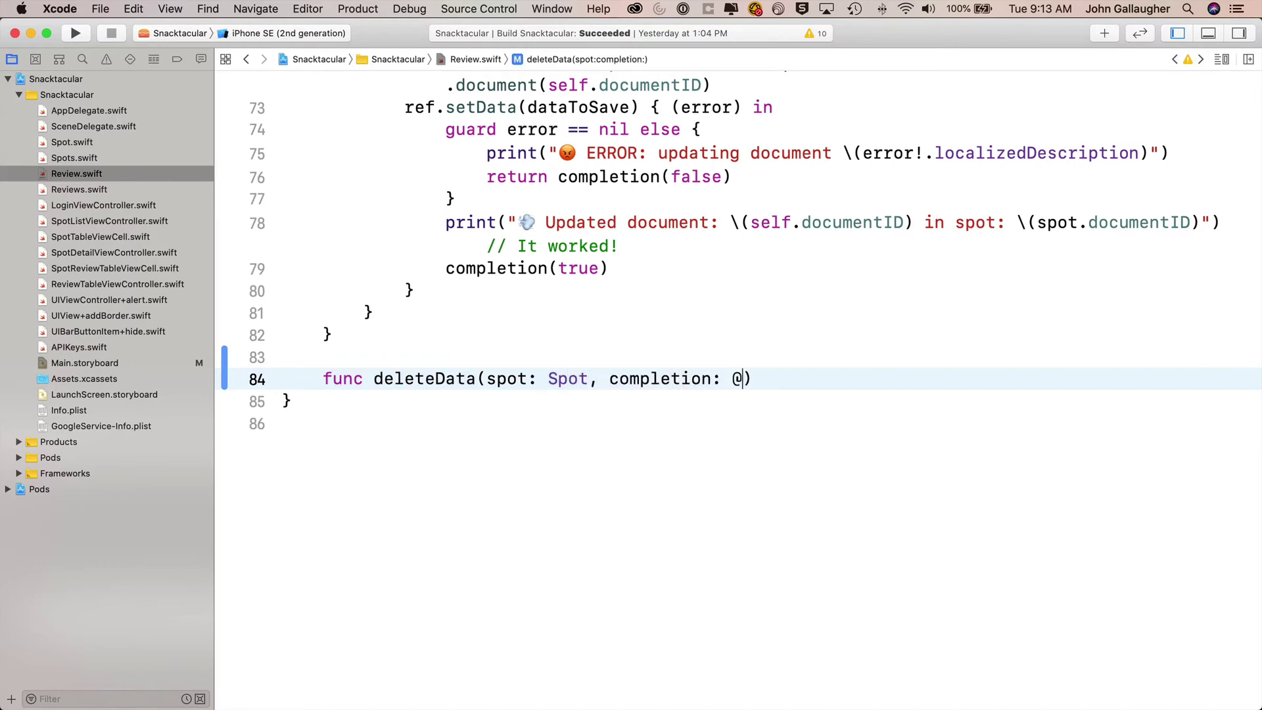
type("@escaping ")
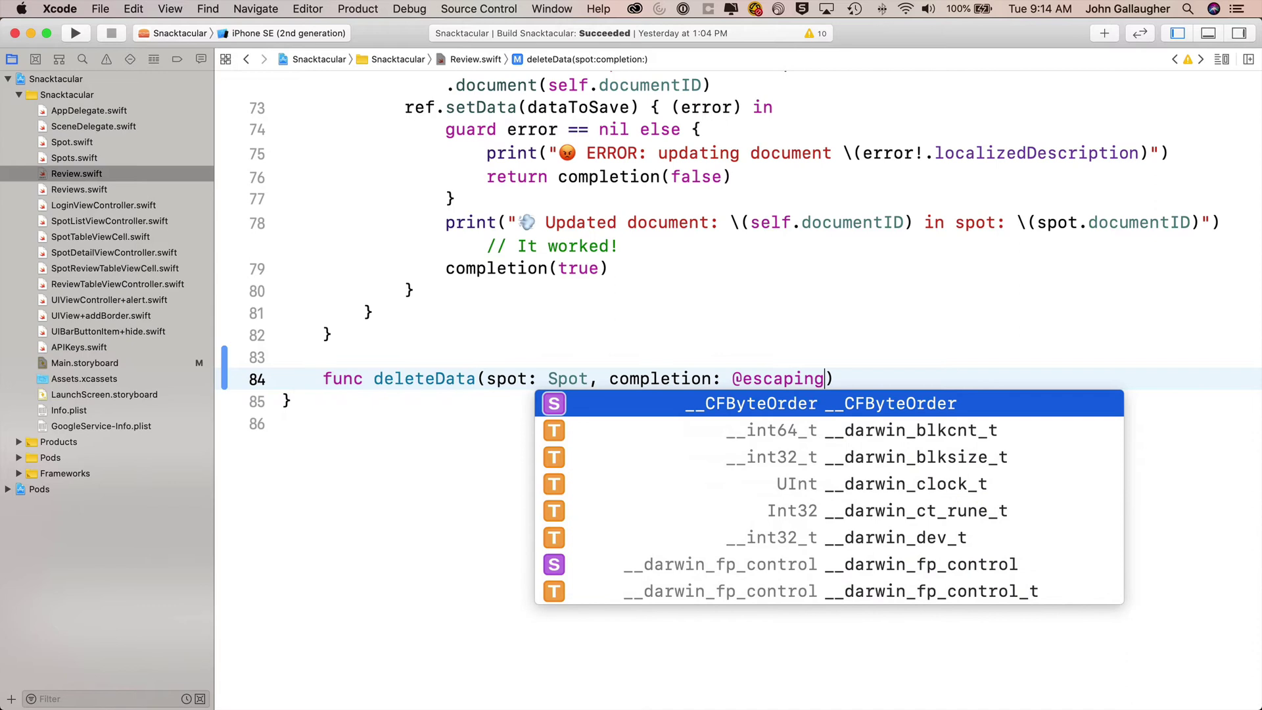
type(" (Bool) -")
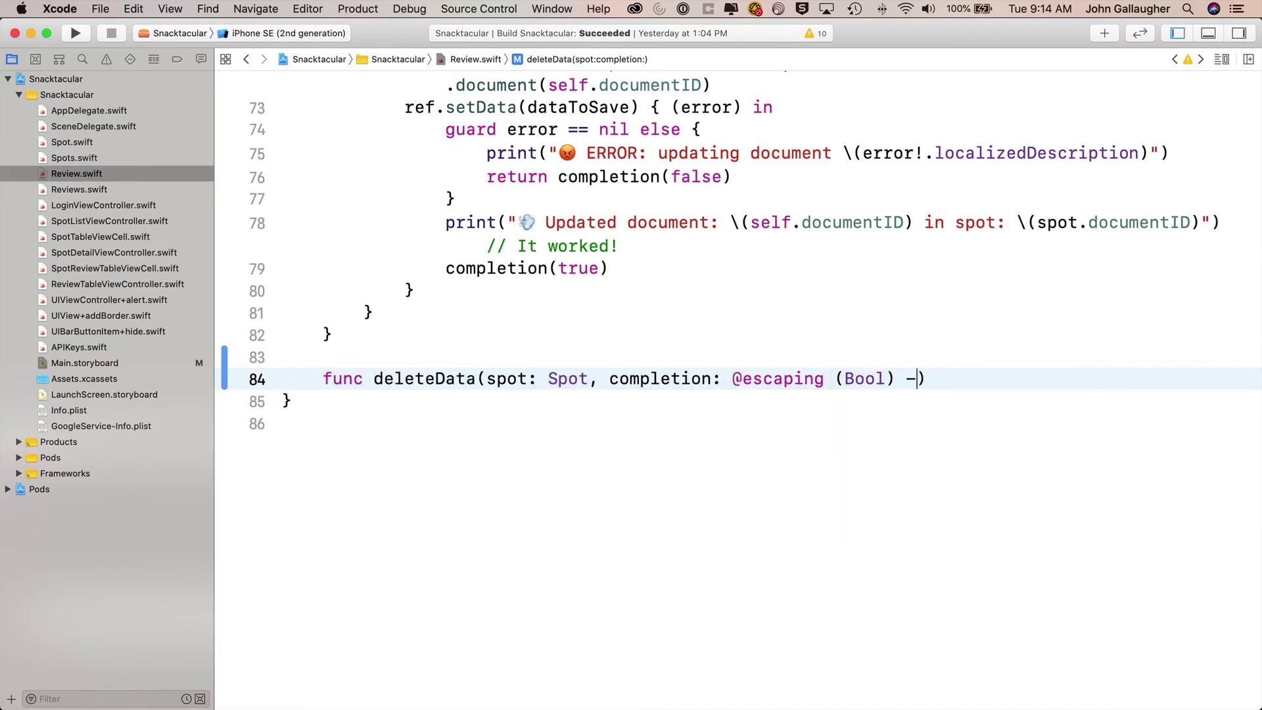
type("> ()")
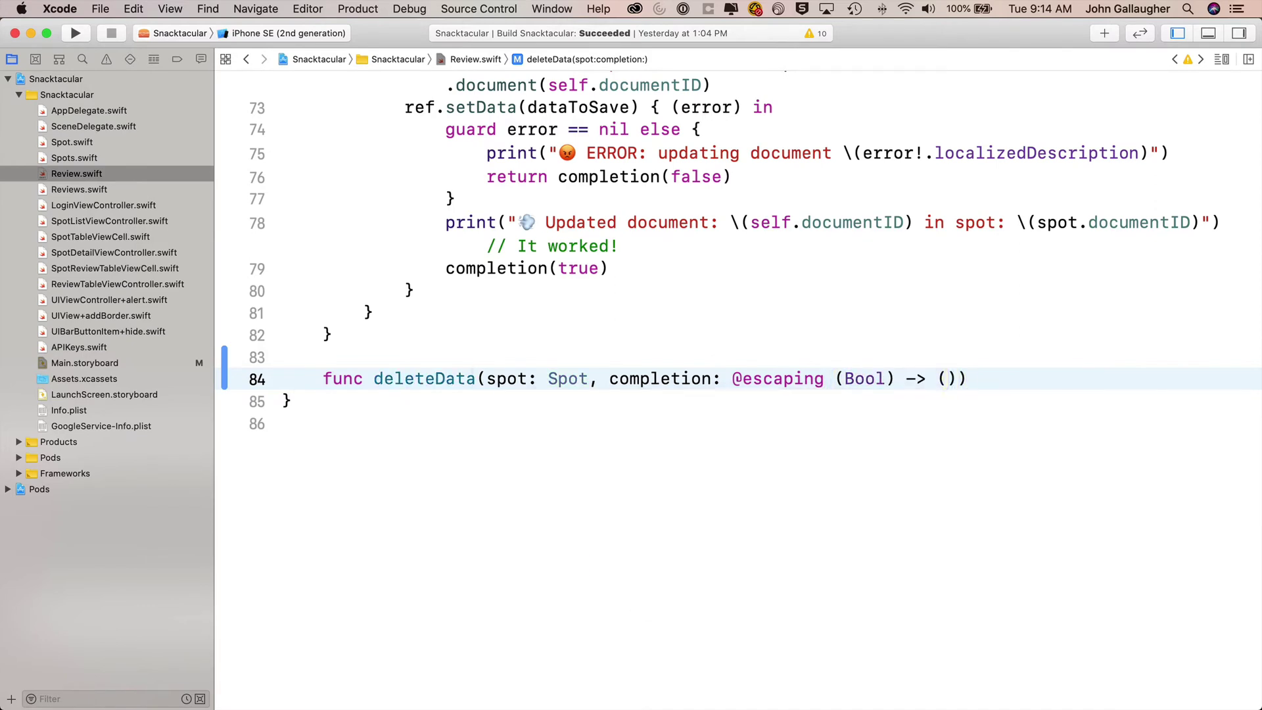
type(") {")
key("Return")
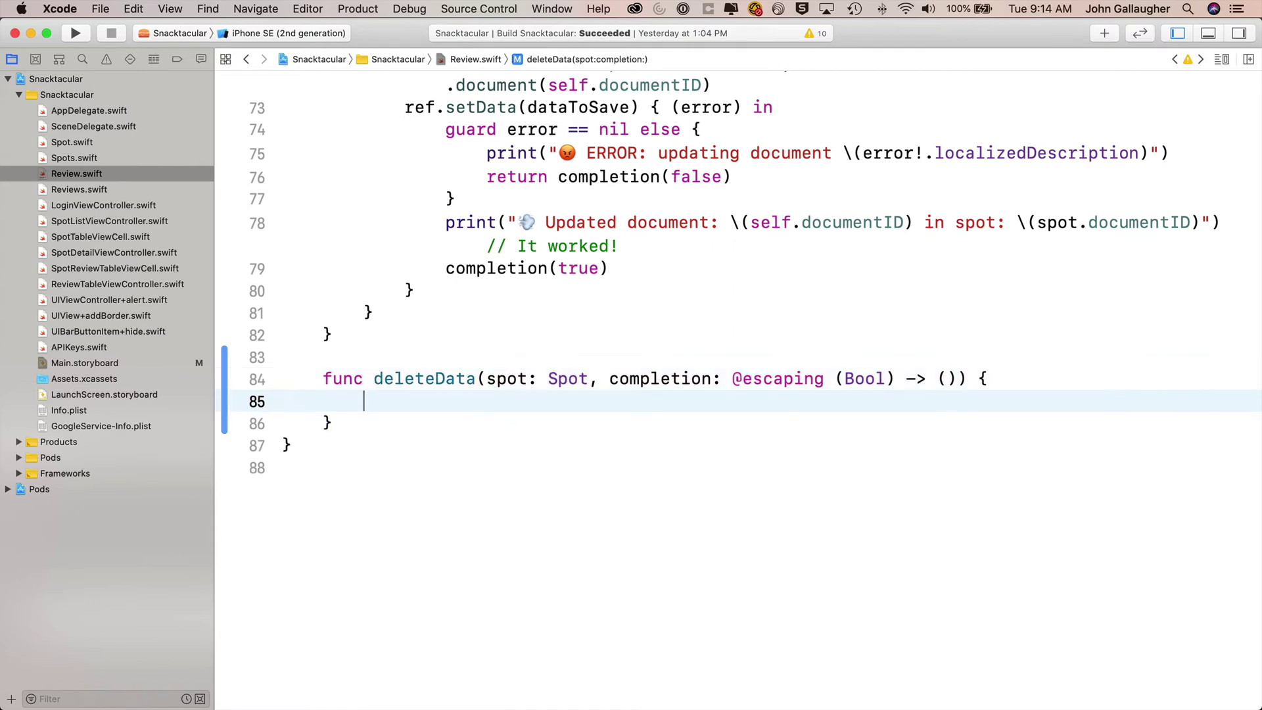
type("t db = ")
type("Fires")
- Start deleteData by assigning db from Firestore.firestore()
key("Tab")
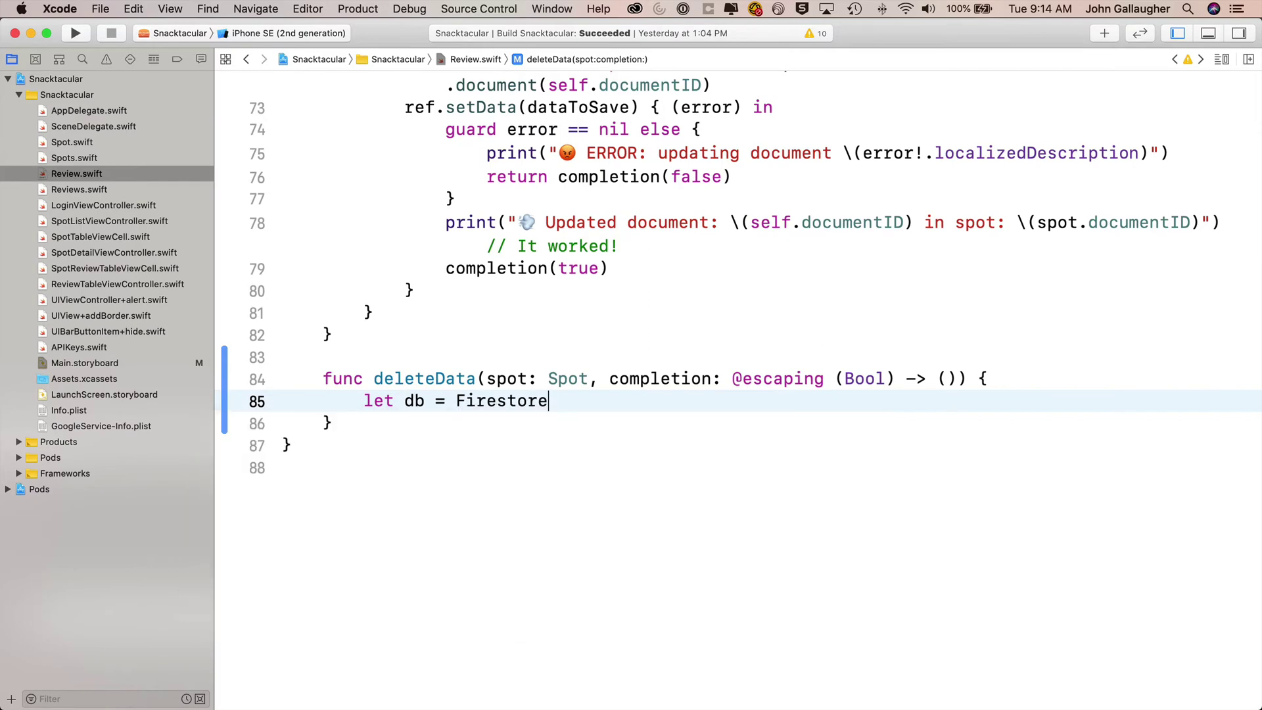
type(".fire")
key("Tab")
key("Return")
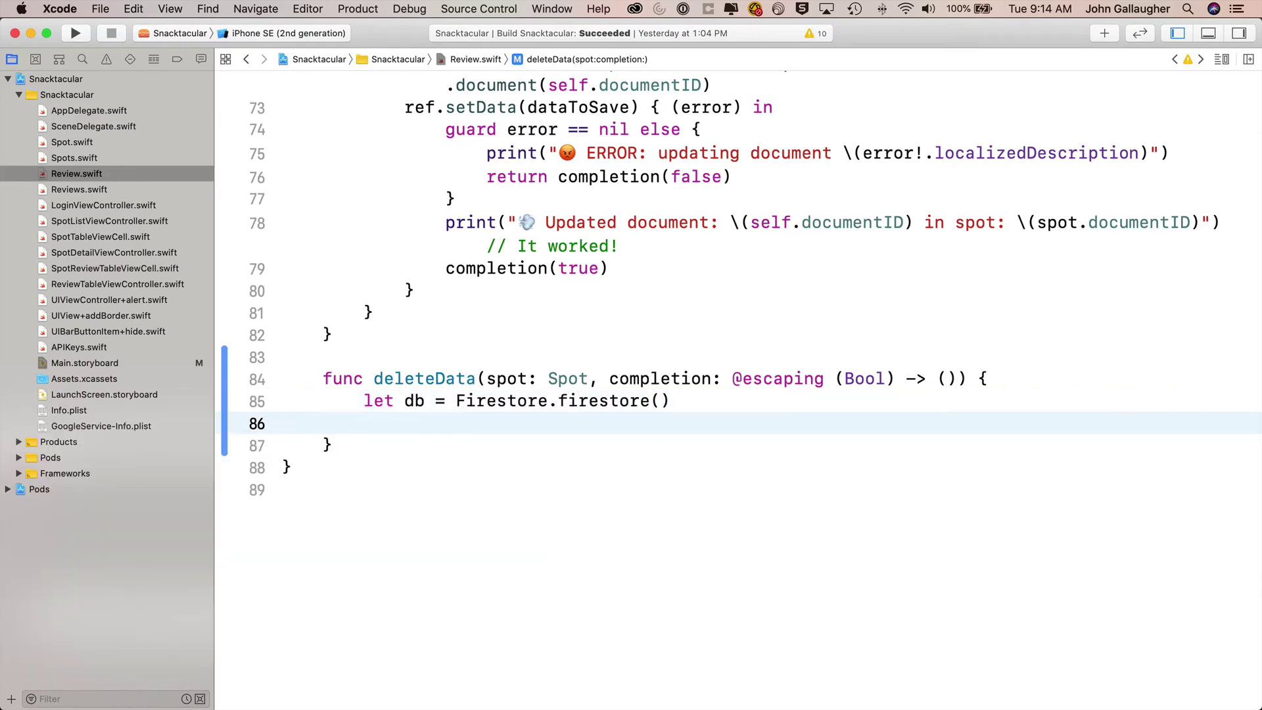
type("b.col")
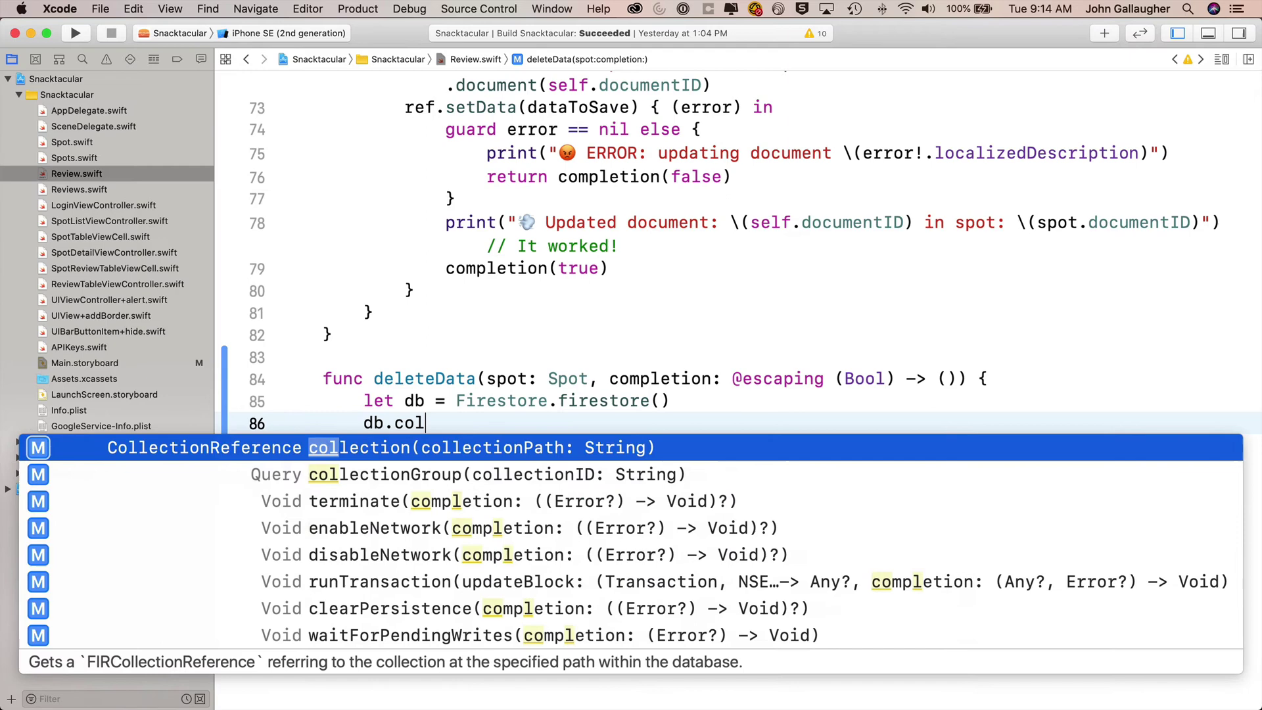
type("l")
- Chain the spots/spot.documentID/reviews/documentID path and pick delete with a completion handler
key("Tab")
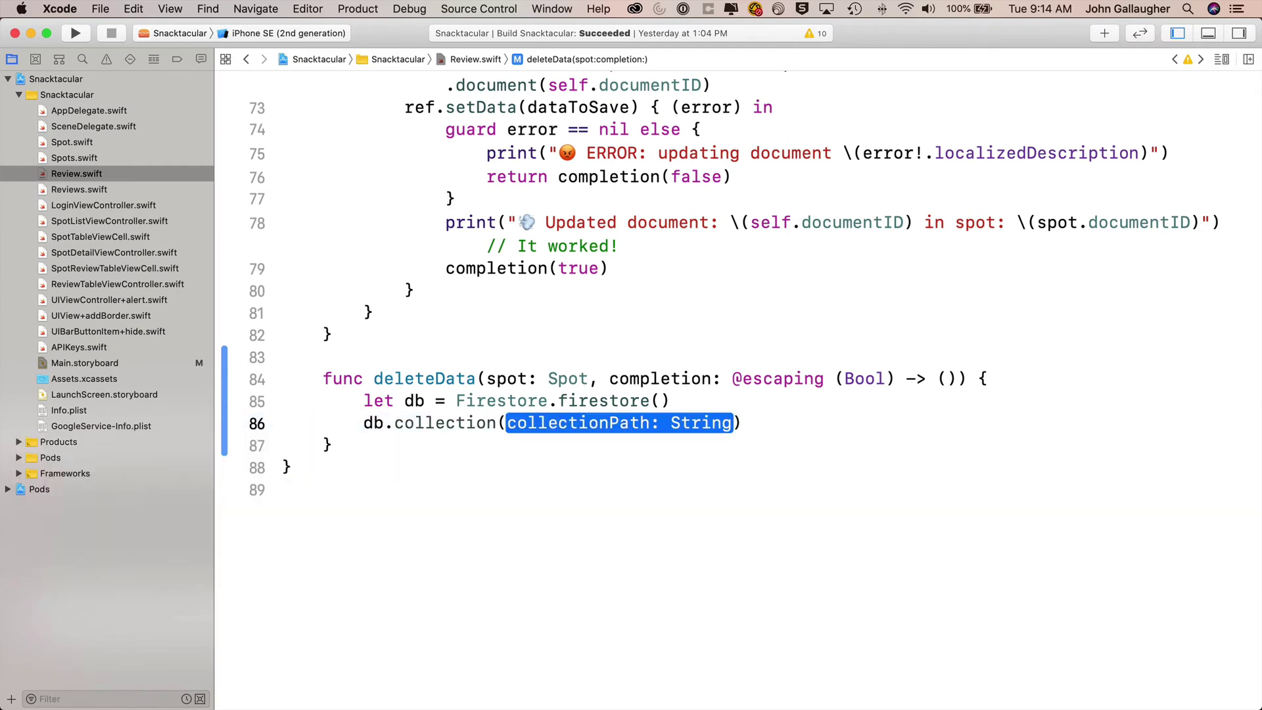
type("\"spots")
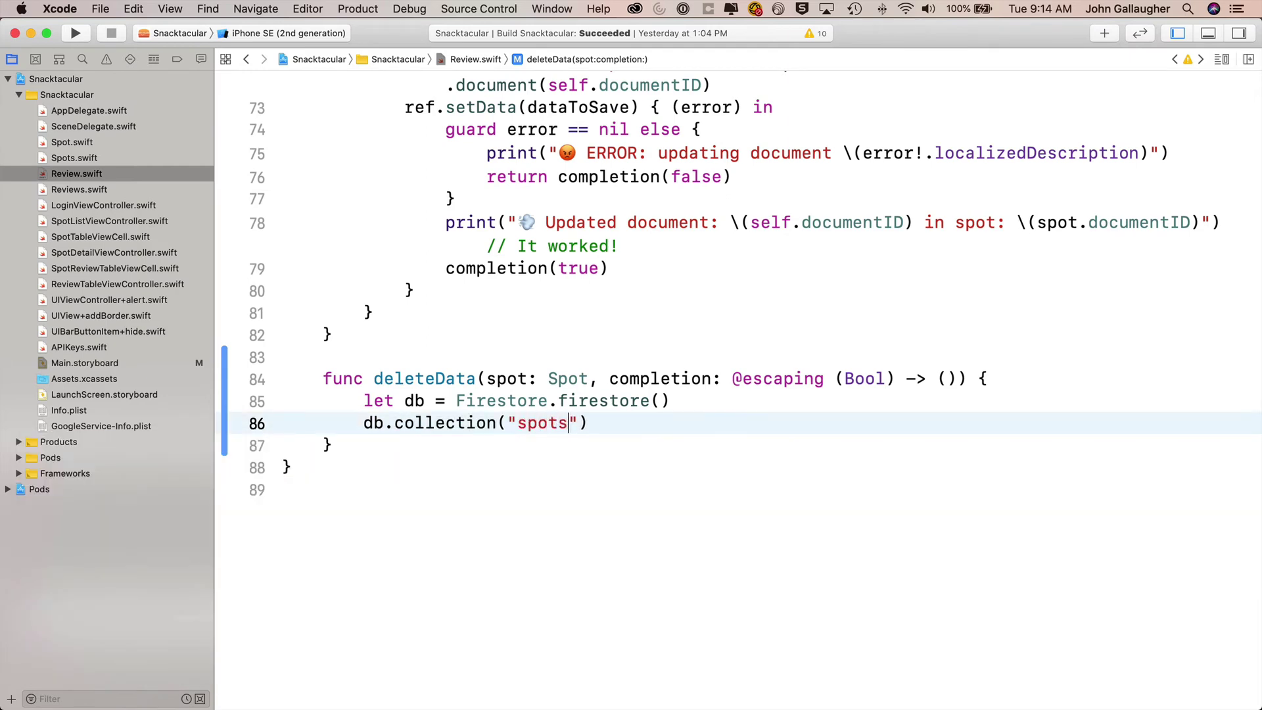
key("Right")
type(".do")
type("cu")
key("Return")
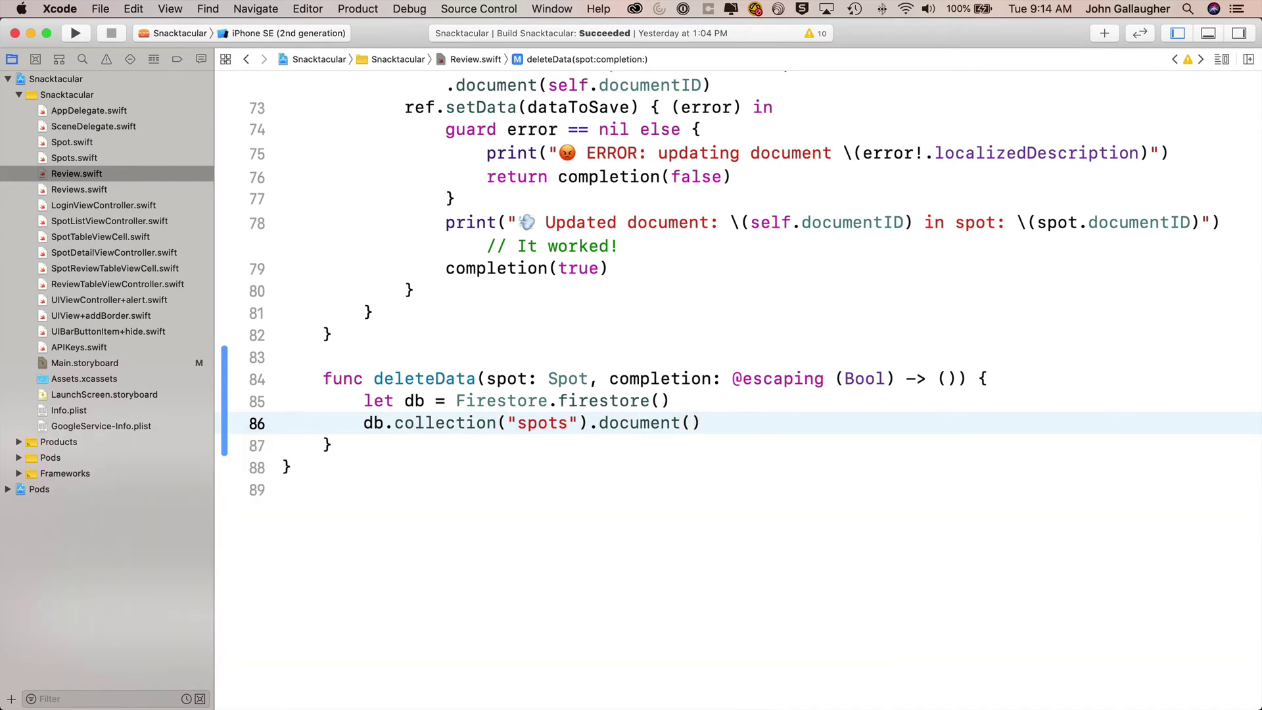
type("spot.d")
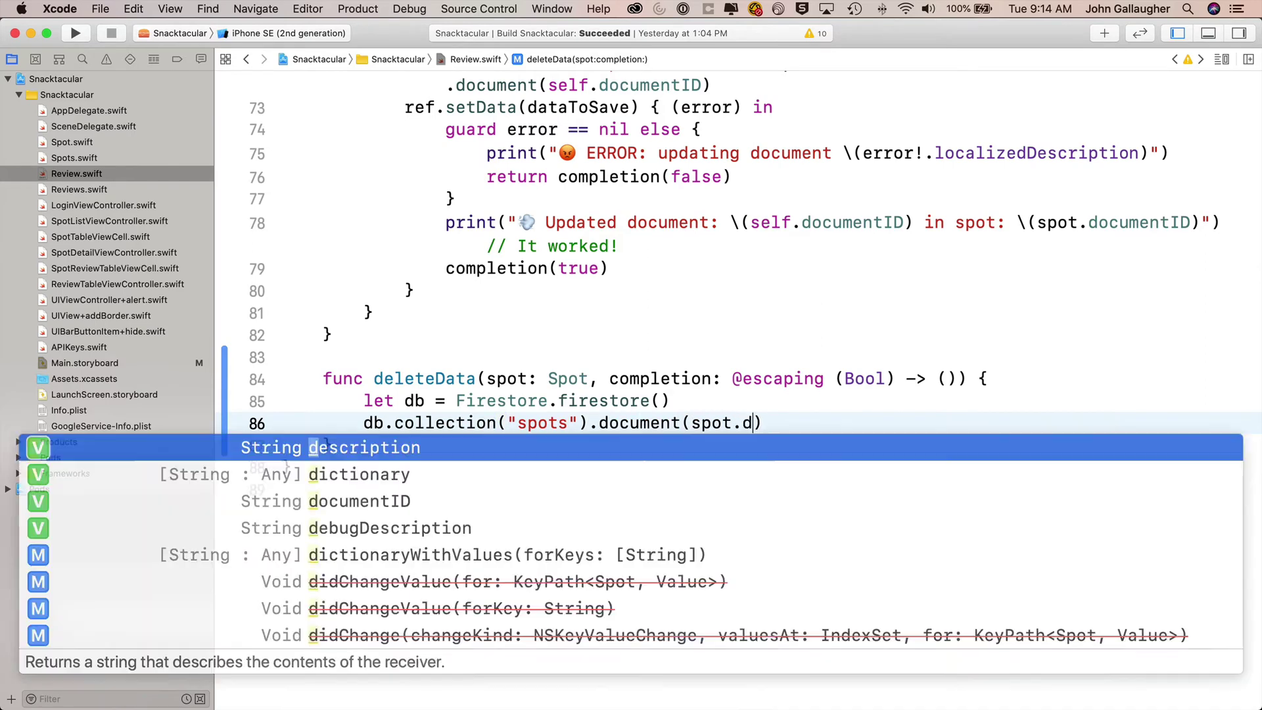
type("oc")
key("Return")
key("Right")
type(".co")
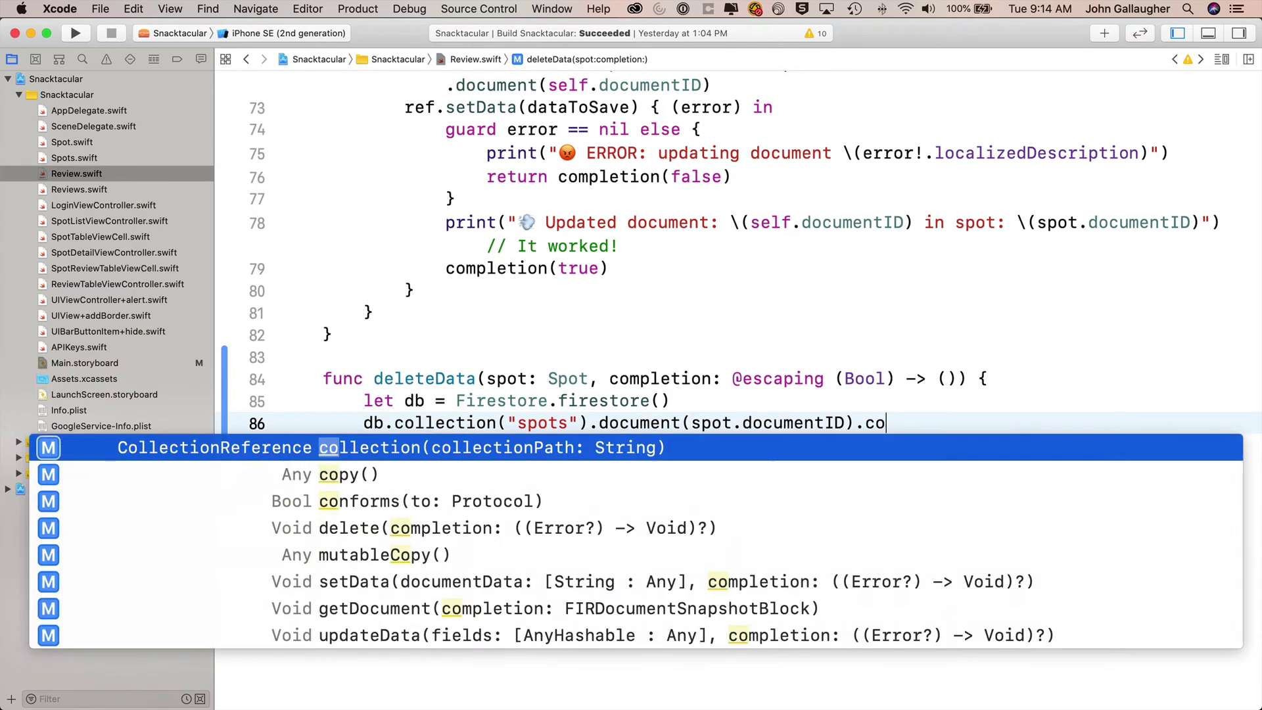
type("ll")
key("Return")
type("\"")
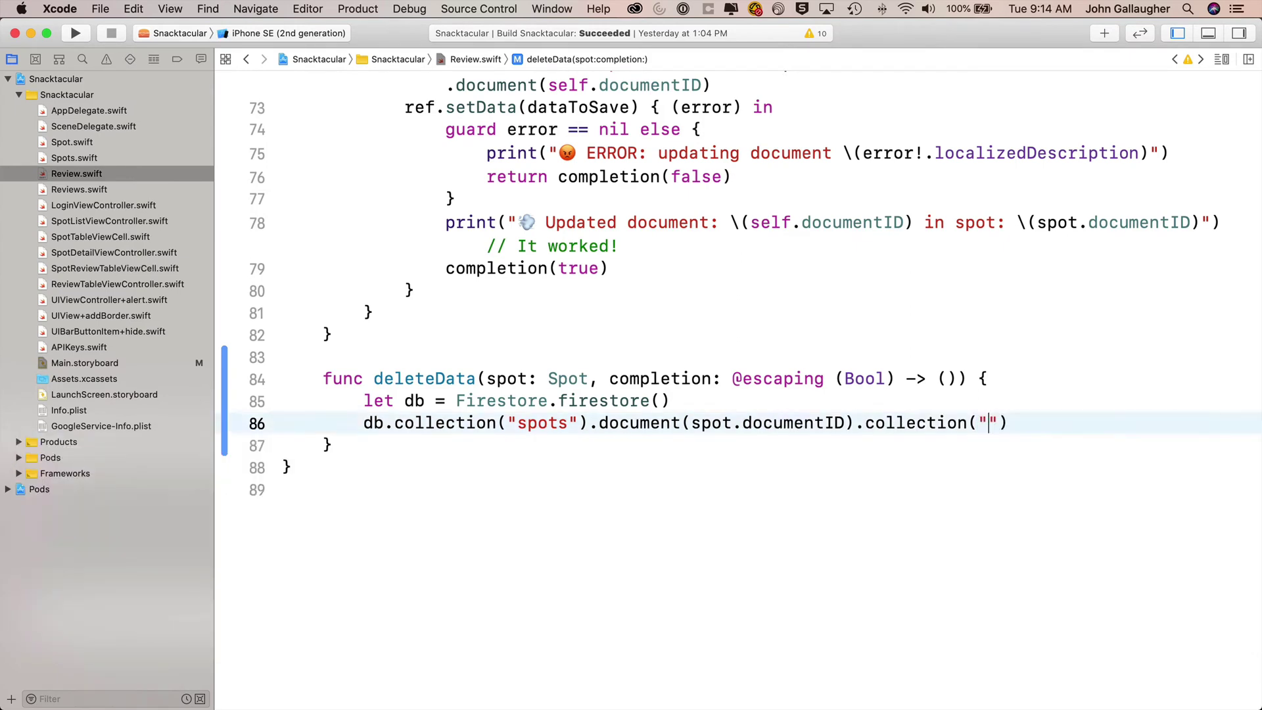
type("reviews")
key("Right")
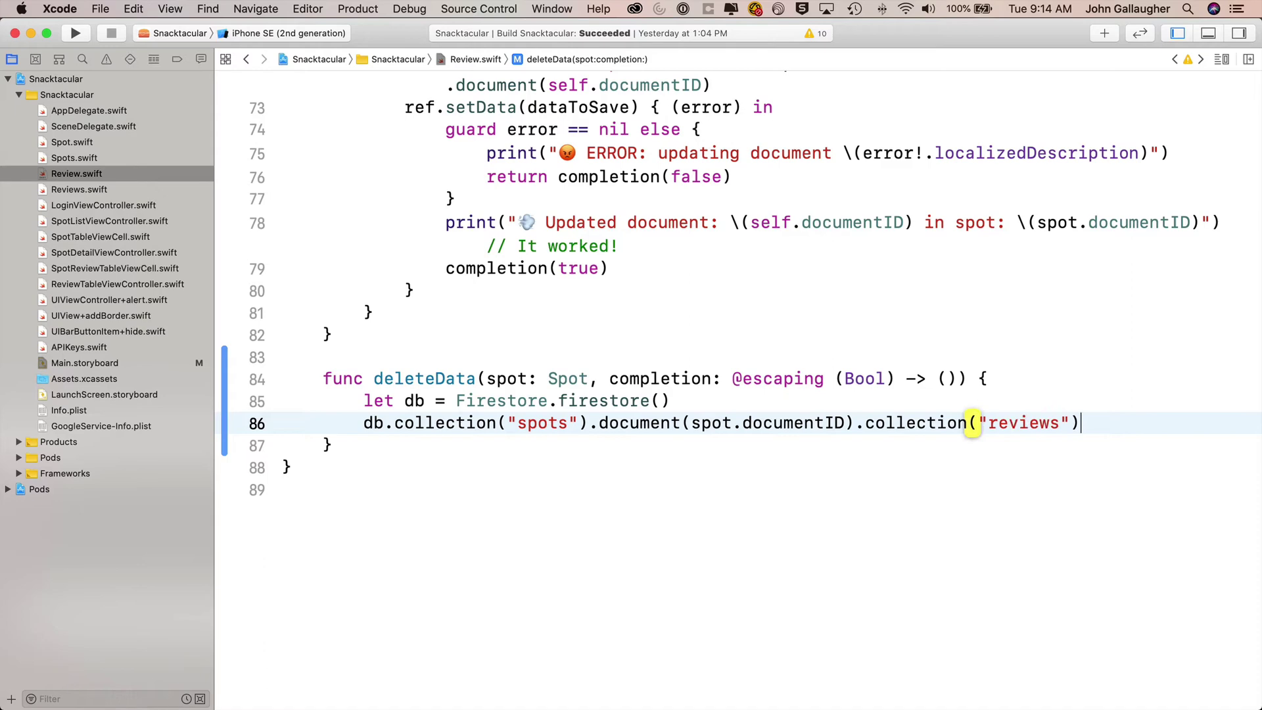
key("Right")
type(".d")
type("ocument(")
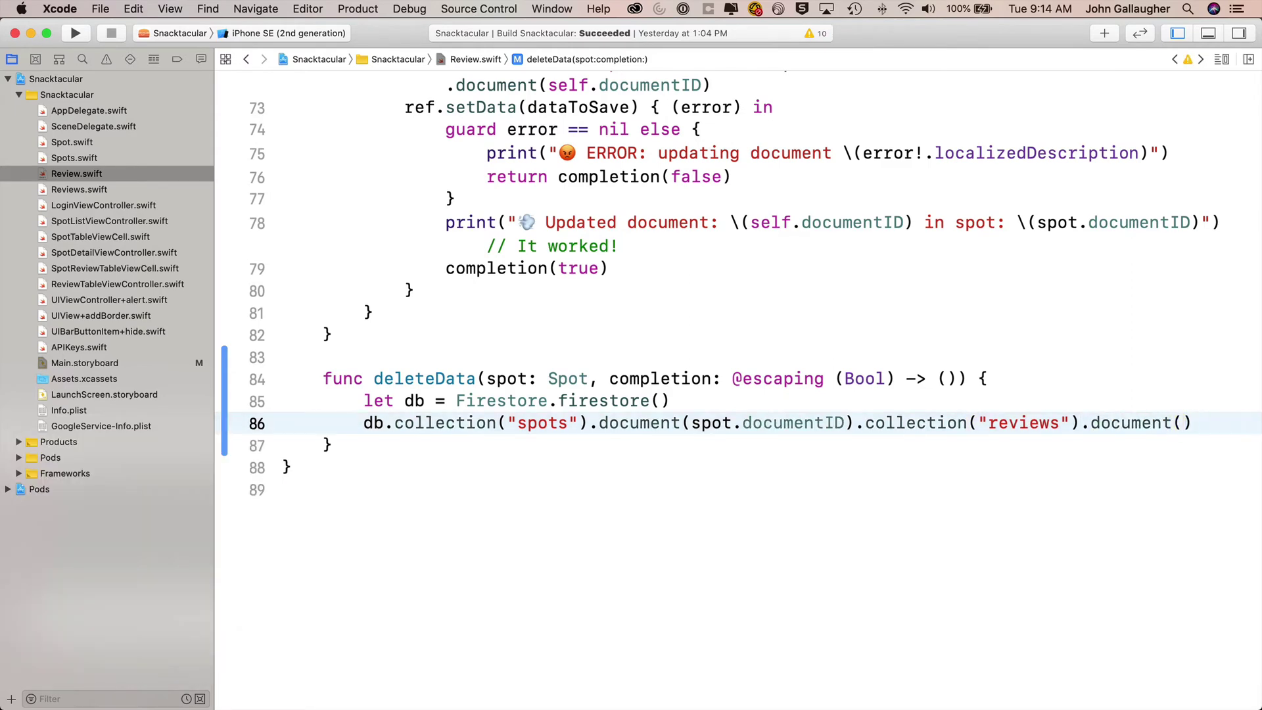
type("docu")
key("Return")
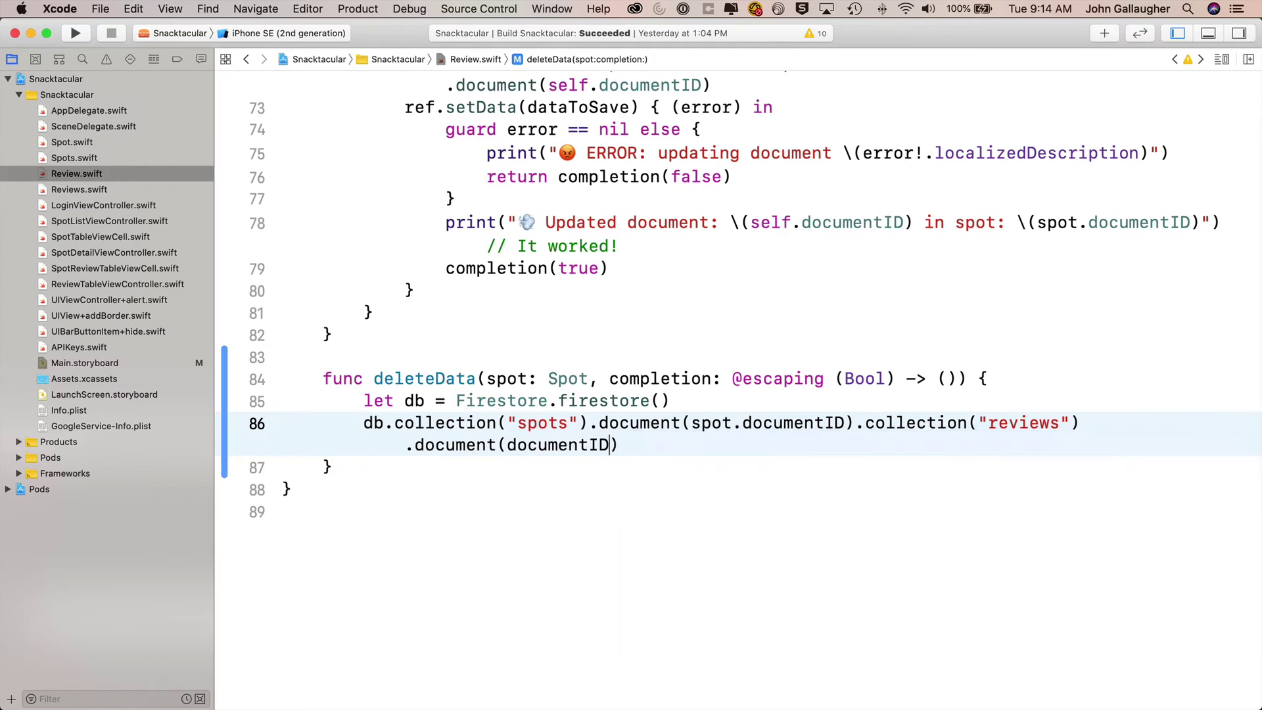
key("Right")
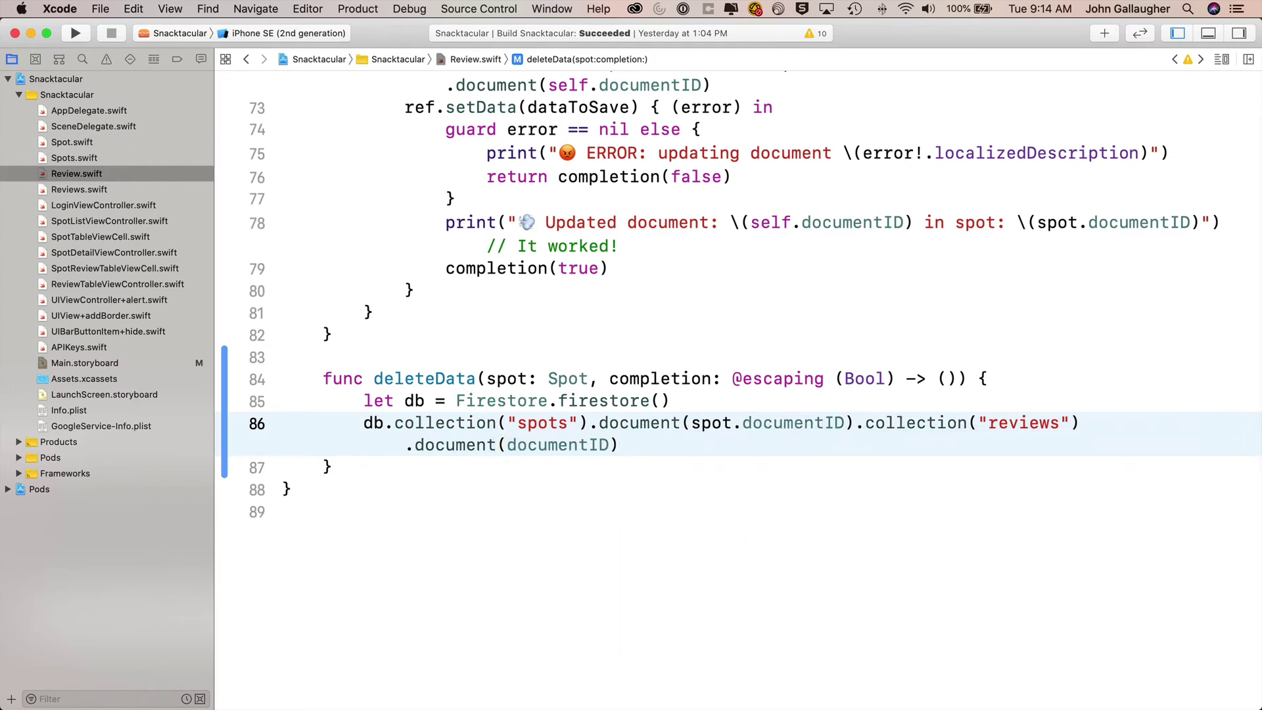
type(".dele")
key("Down")
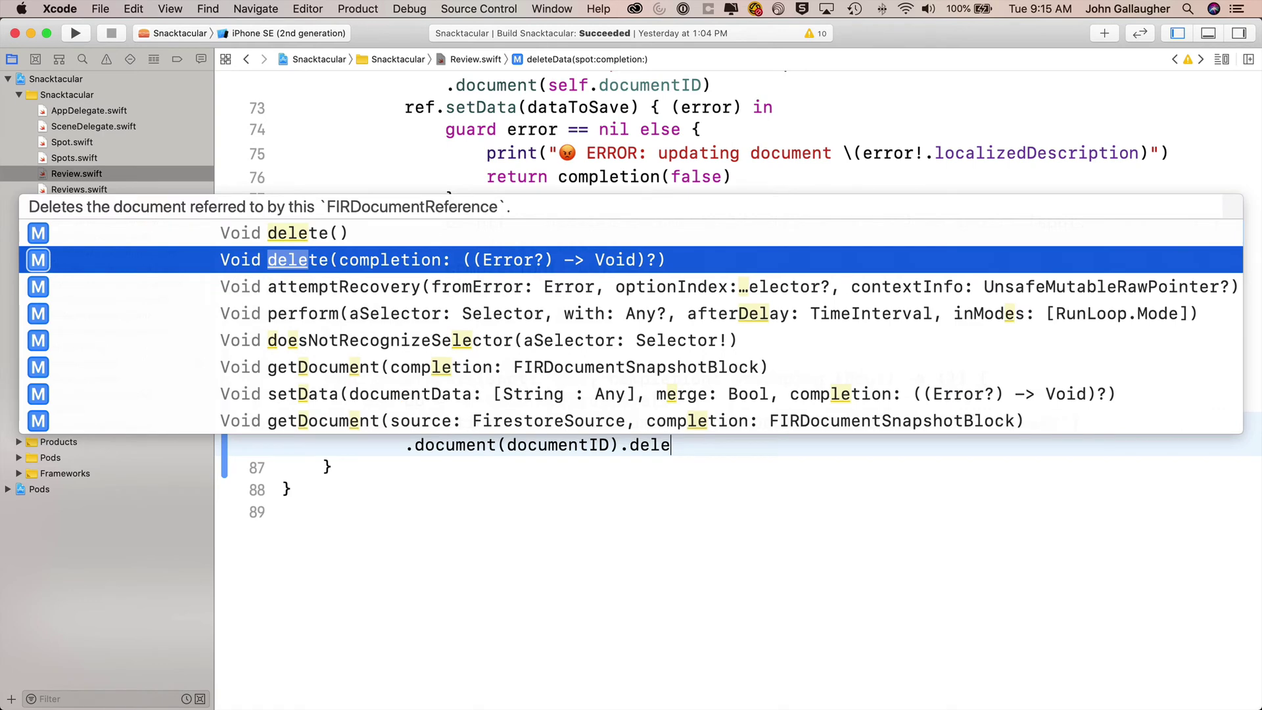
- Insert delete(completion:) as a trailing closure taking a non-optional error parameter
key("Return")
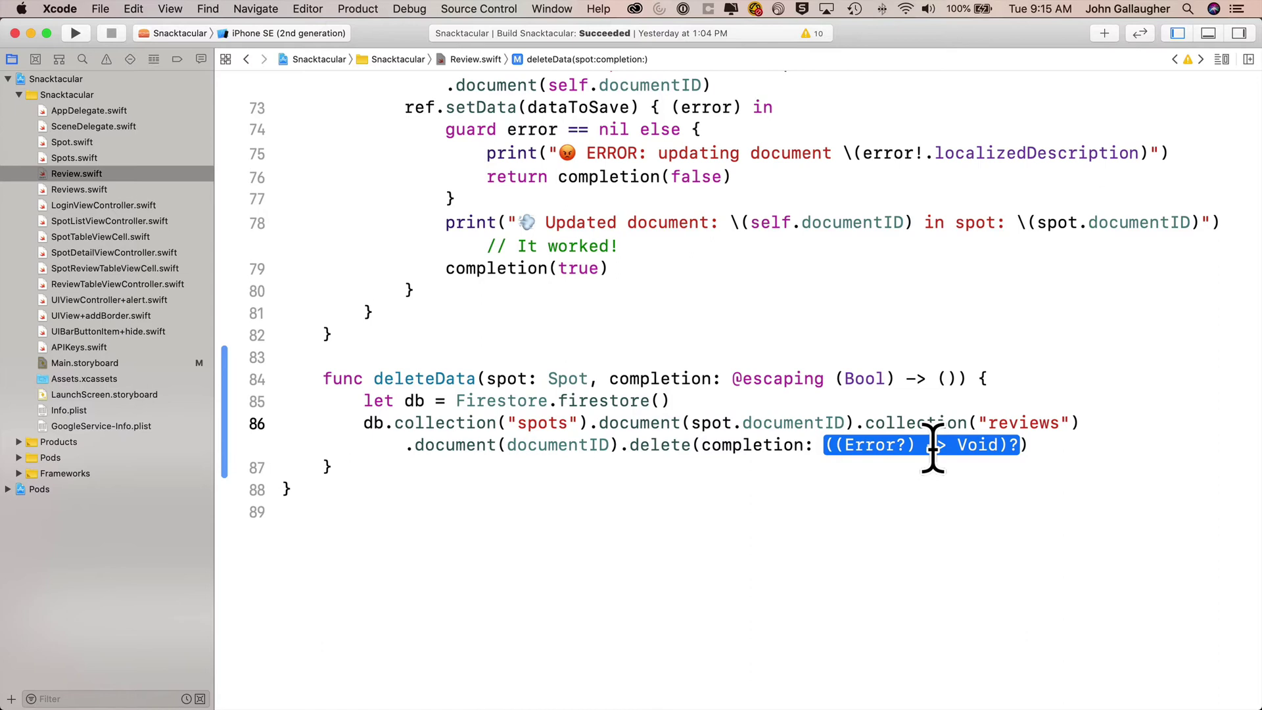
key("Return")
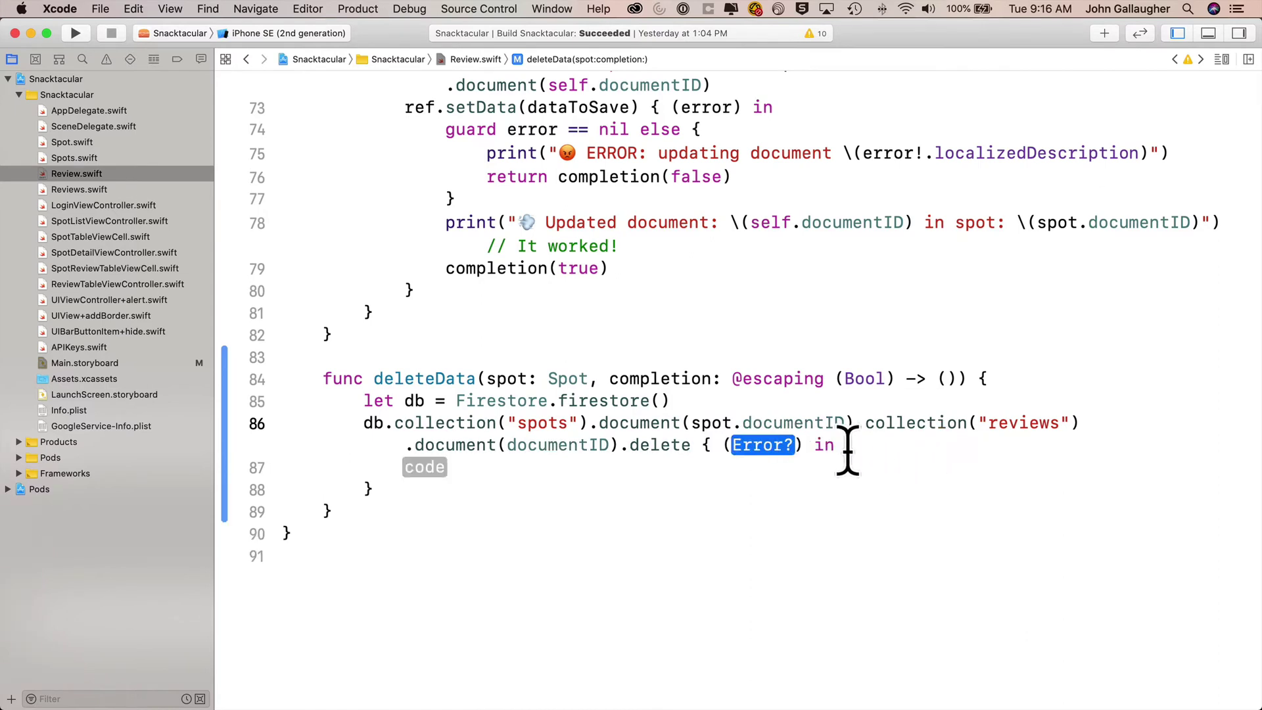
left_click(760, 445)
type("error")
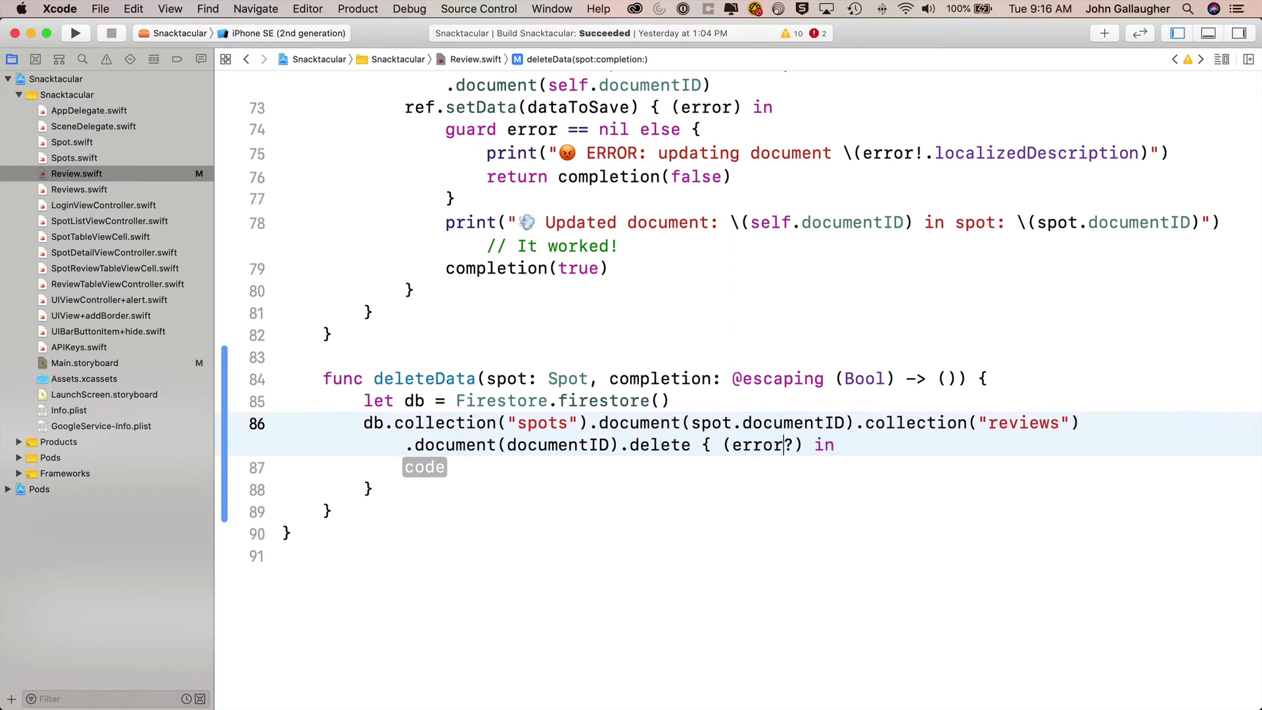
key("Delete")
key("Tab")
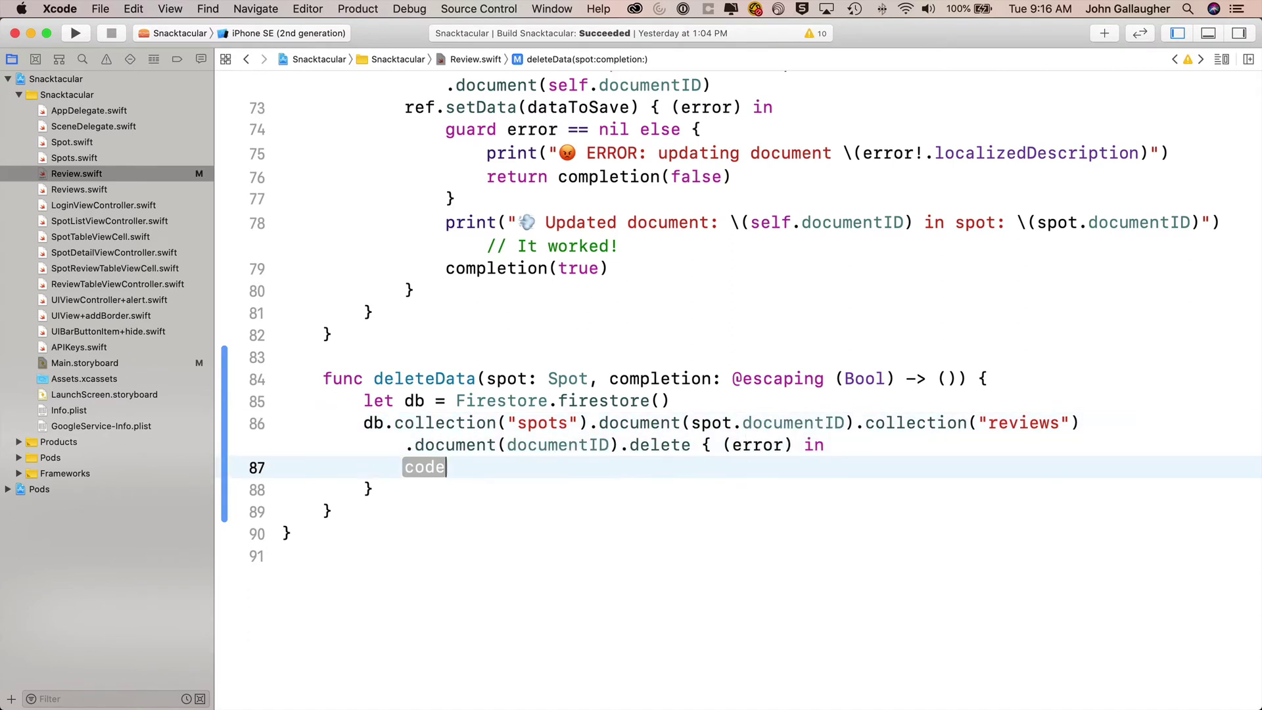
key("BackSpace")
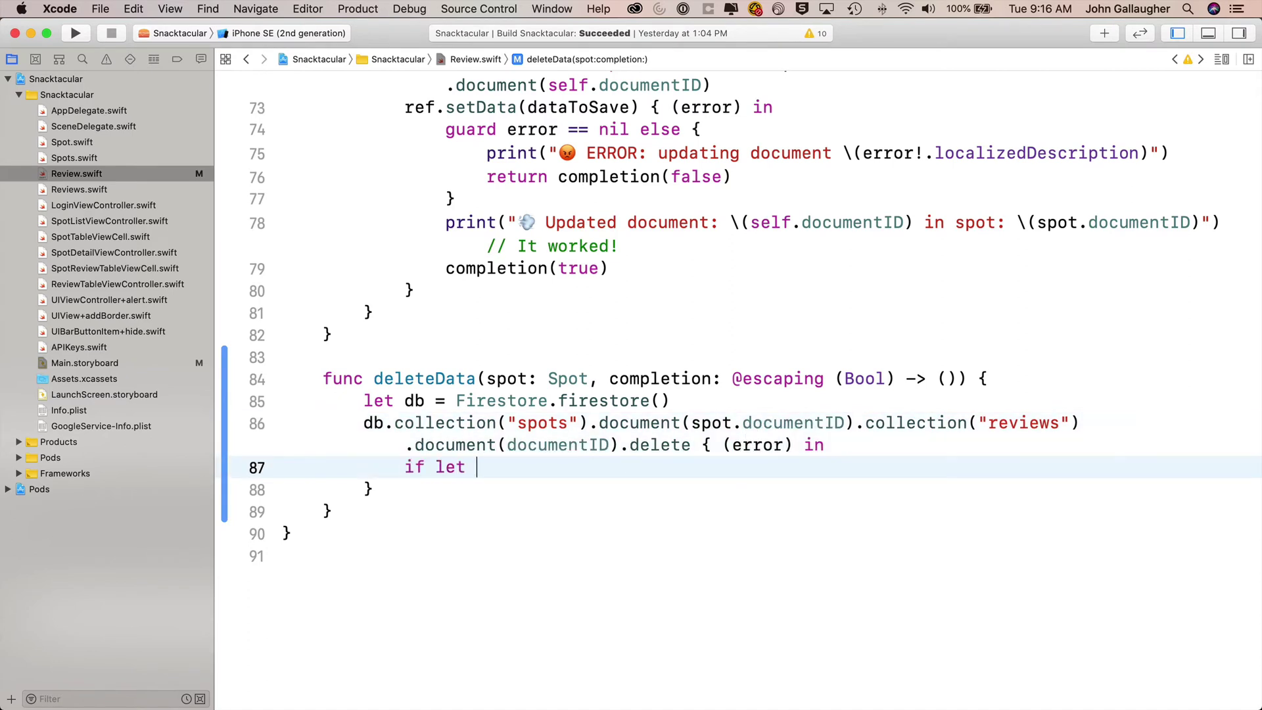
type("error = error ")
type("{")
- Add an if let error block printing an angry-face error with self.documentID and localizedDescription
key("Return")
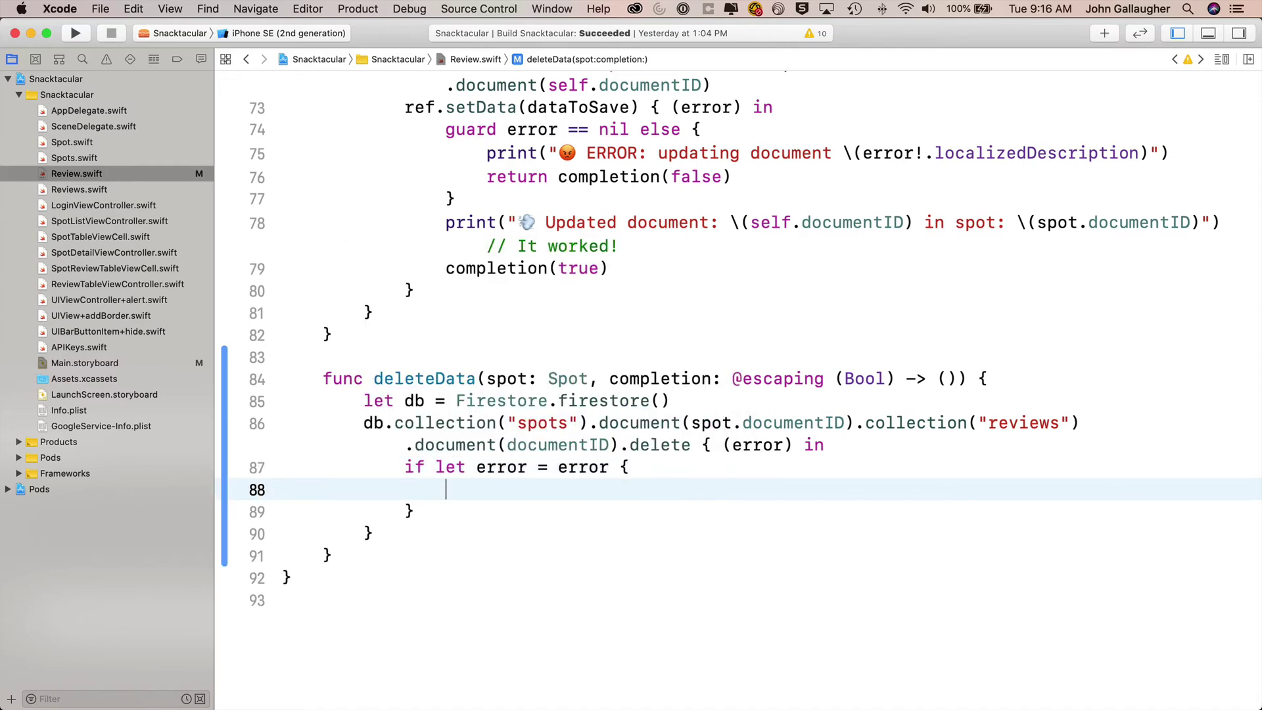
type("print(\"ERROR: deleting ")
type("review documentID \\()")
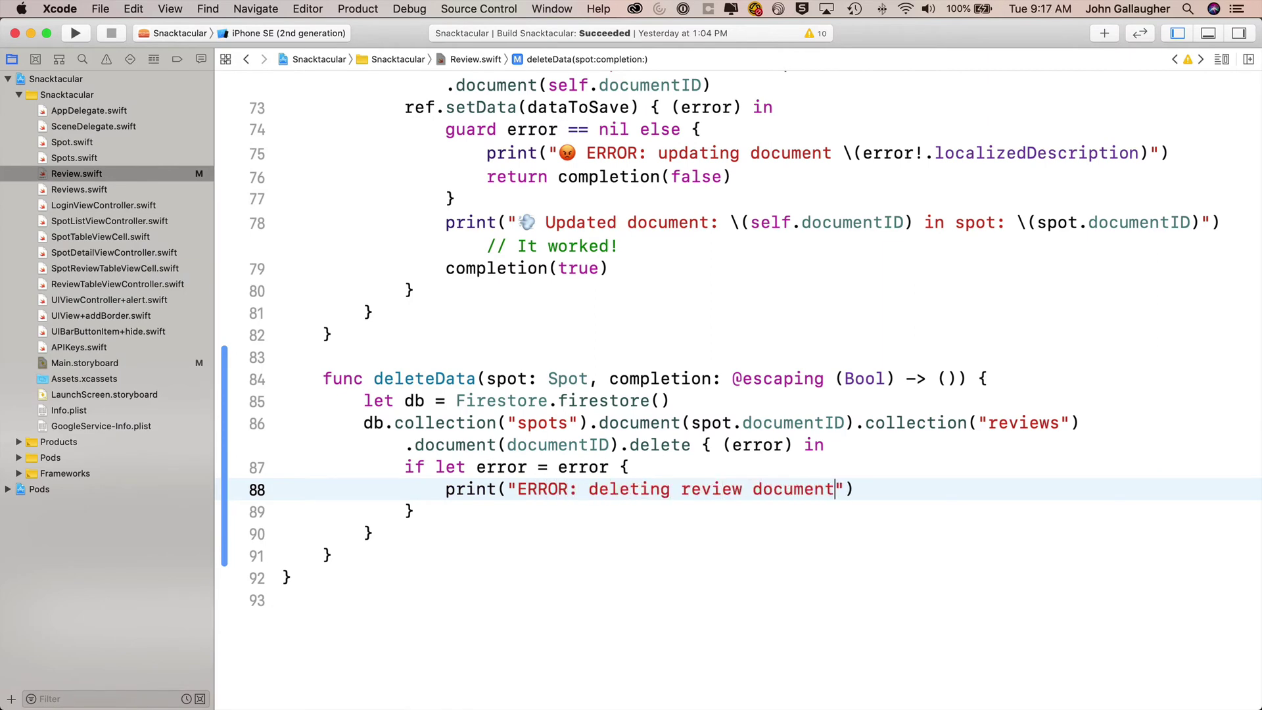
type("self.doc")
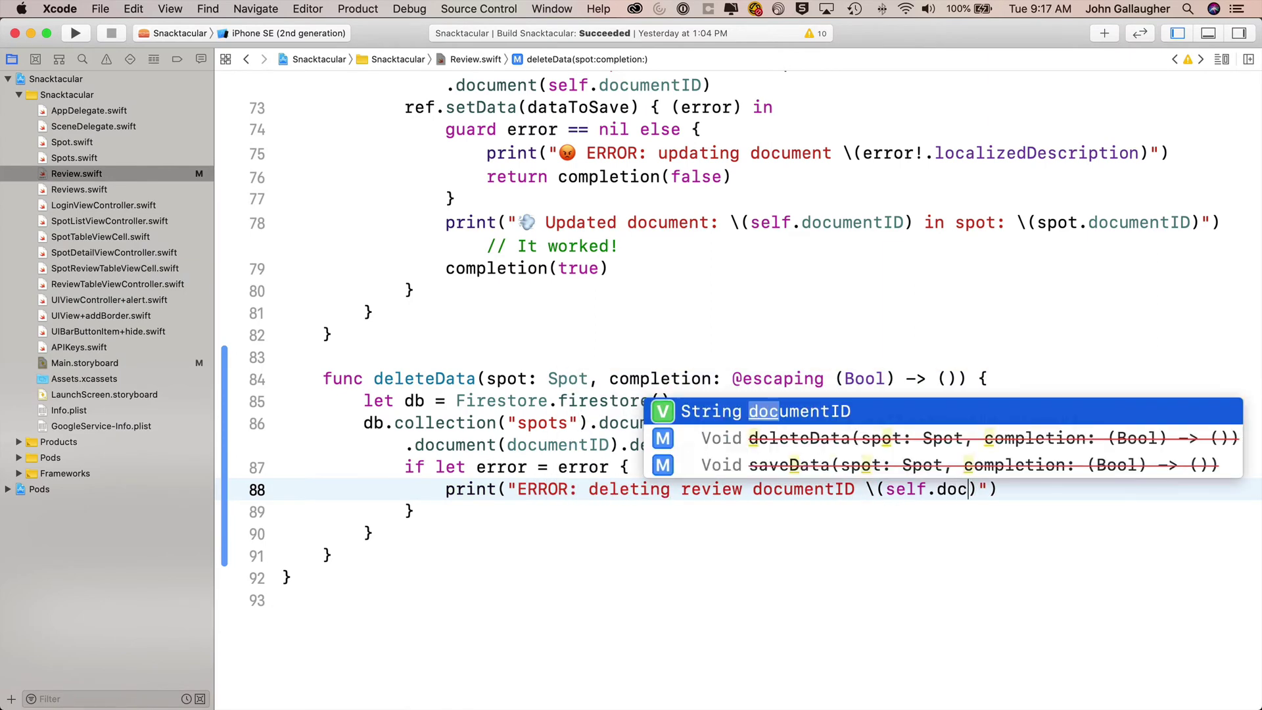
key("Return")
left_click(519, 489)
key("ctrl+super+space")
double_click(1050, 499)
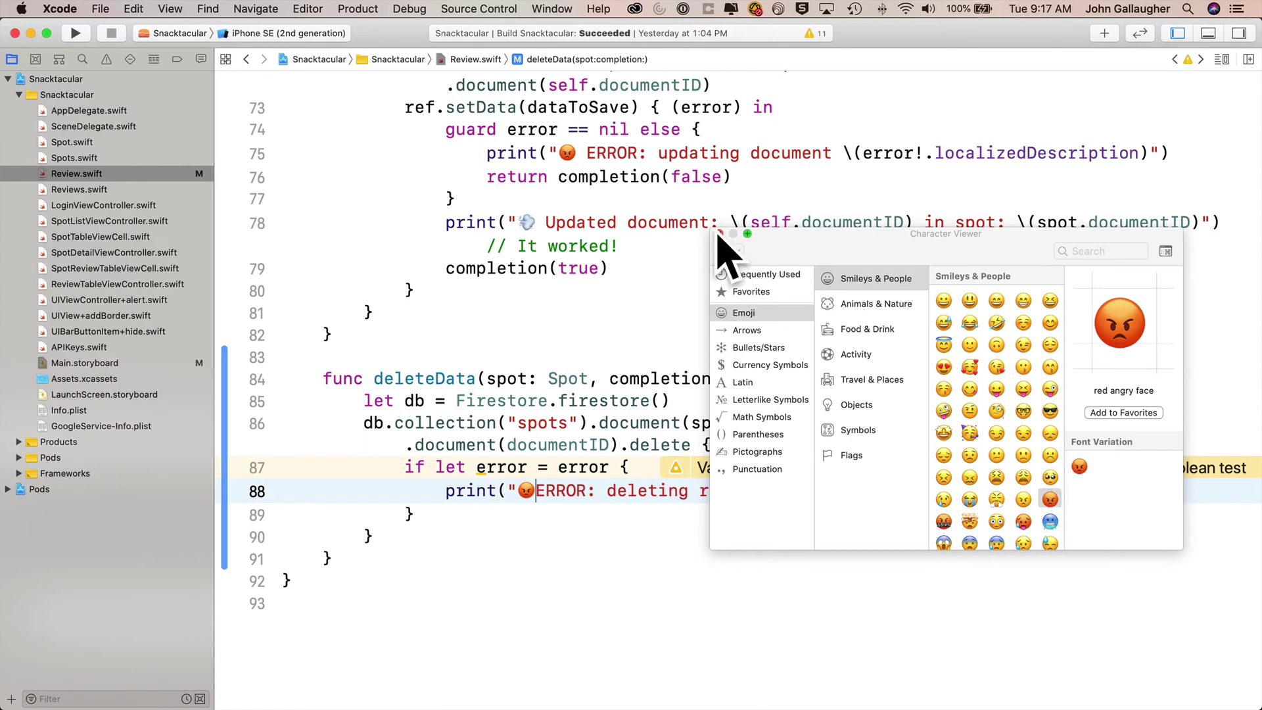
left_click(719, 236)
left_click(1077, 491)
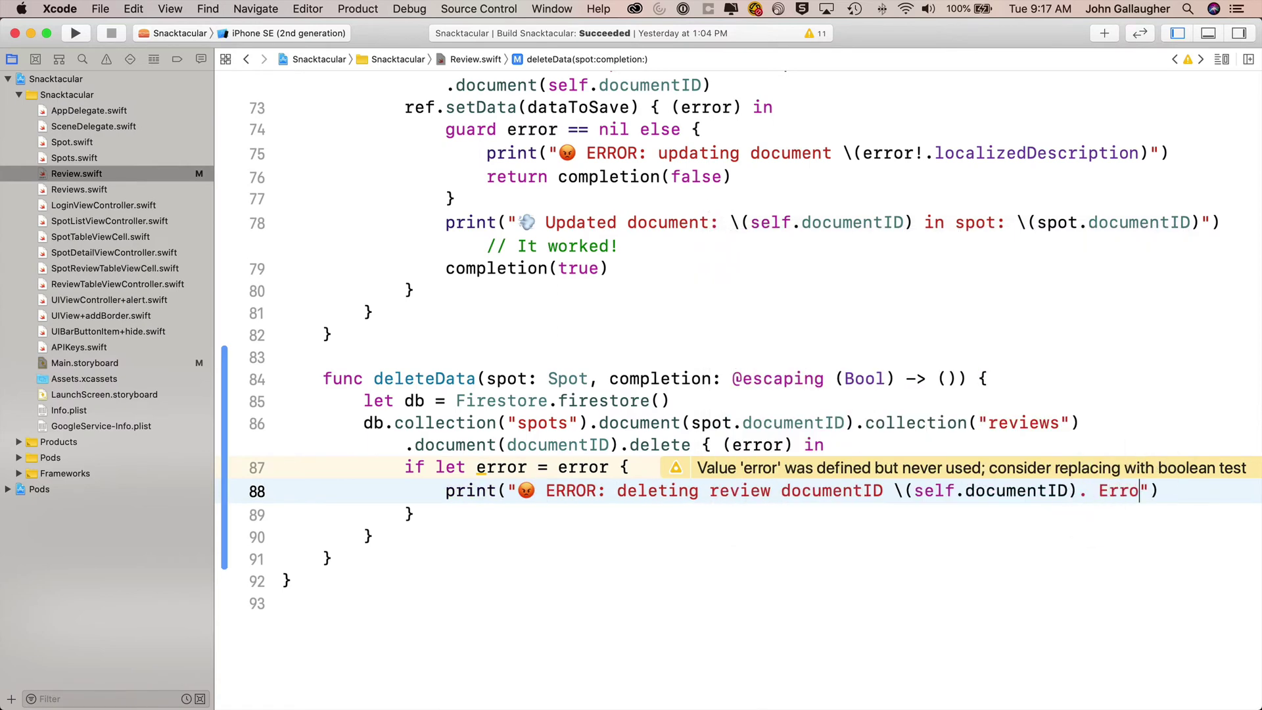
type("r: \\(error.")
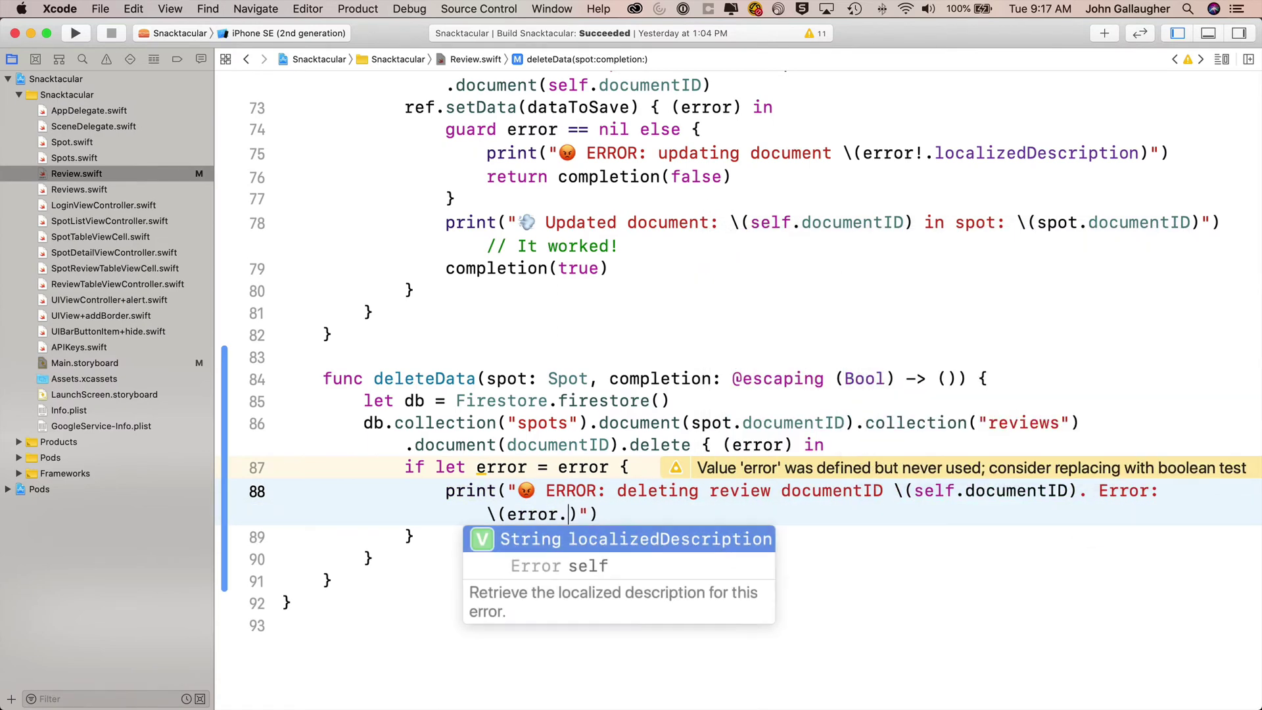
key("Return")
key("Right")
- Return completion(false) on error and completion(true) in the else branch
key("Return")
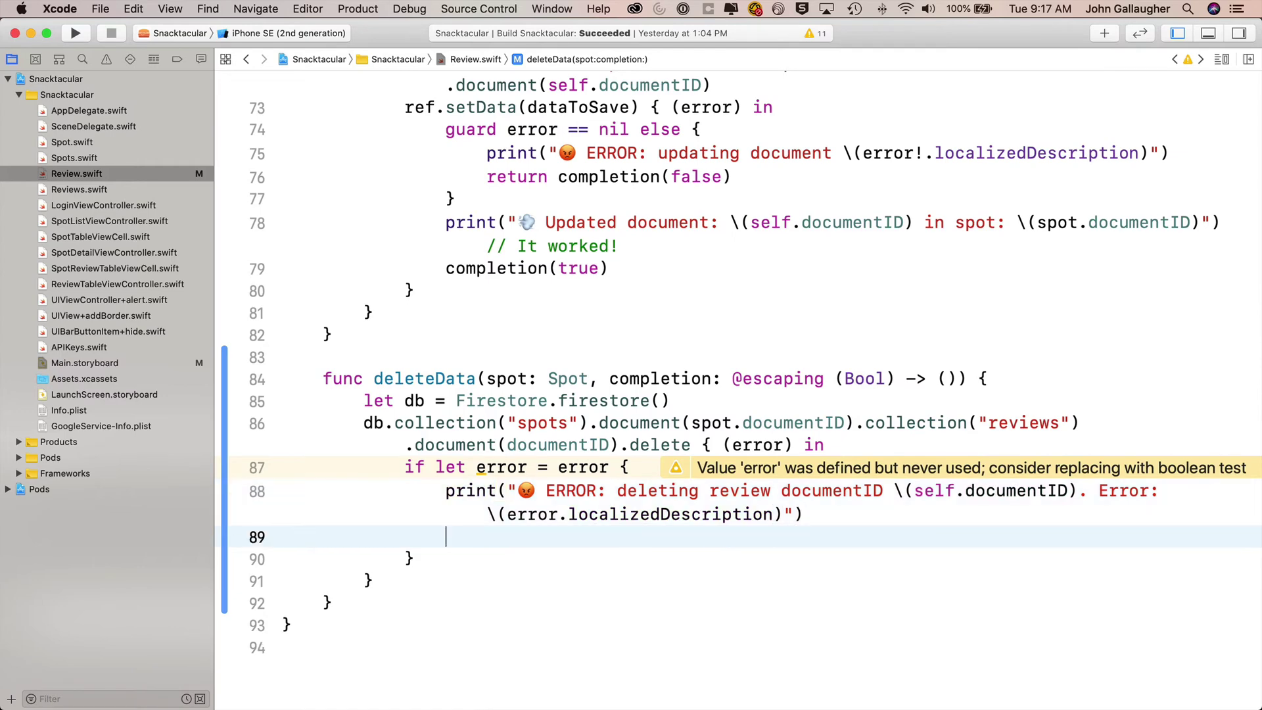
type("complet")
key("Return")
type("false)")
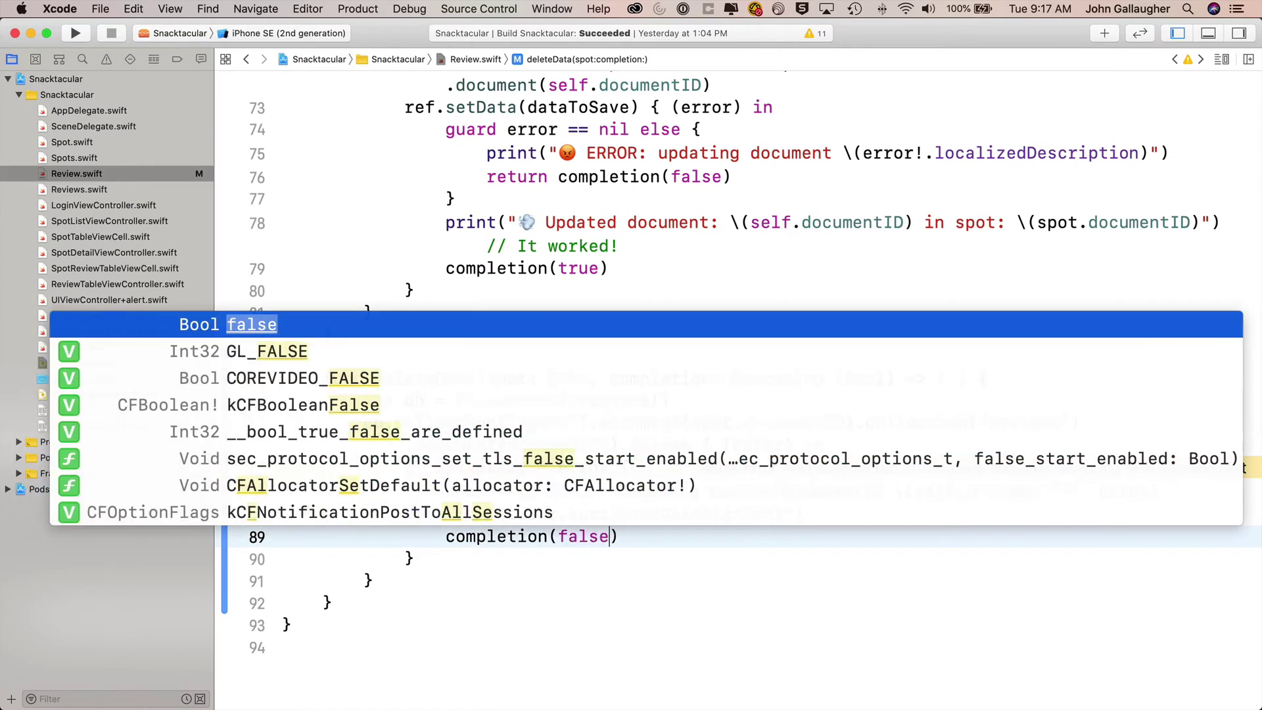
key("Return")
key("Down")
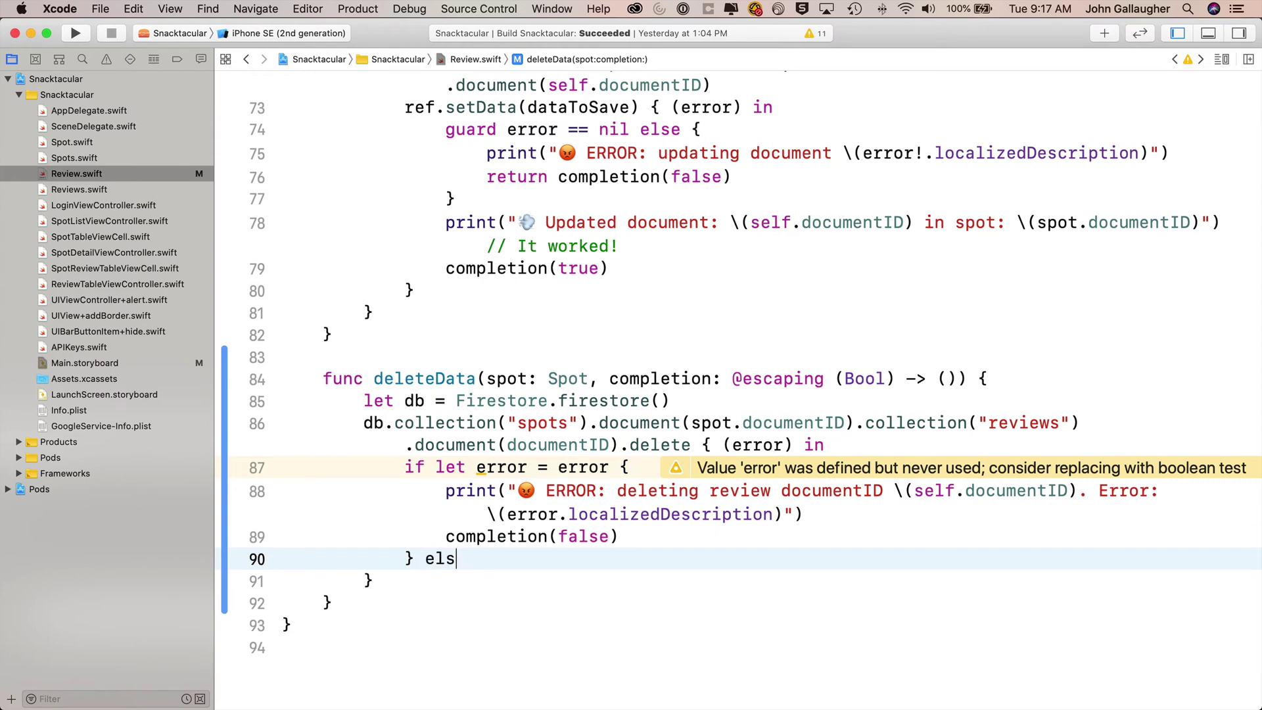
key("Return")
type("pleti")
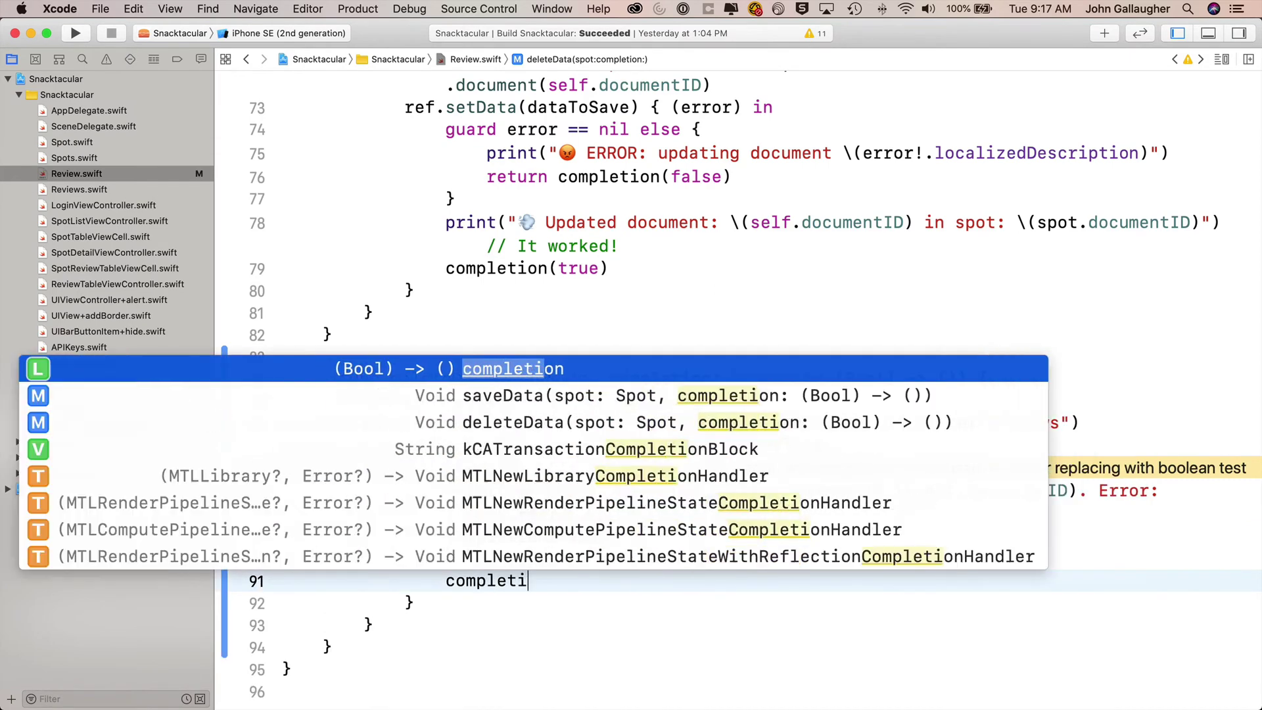
key("Return")
type("true)")
key("Return")
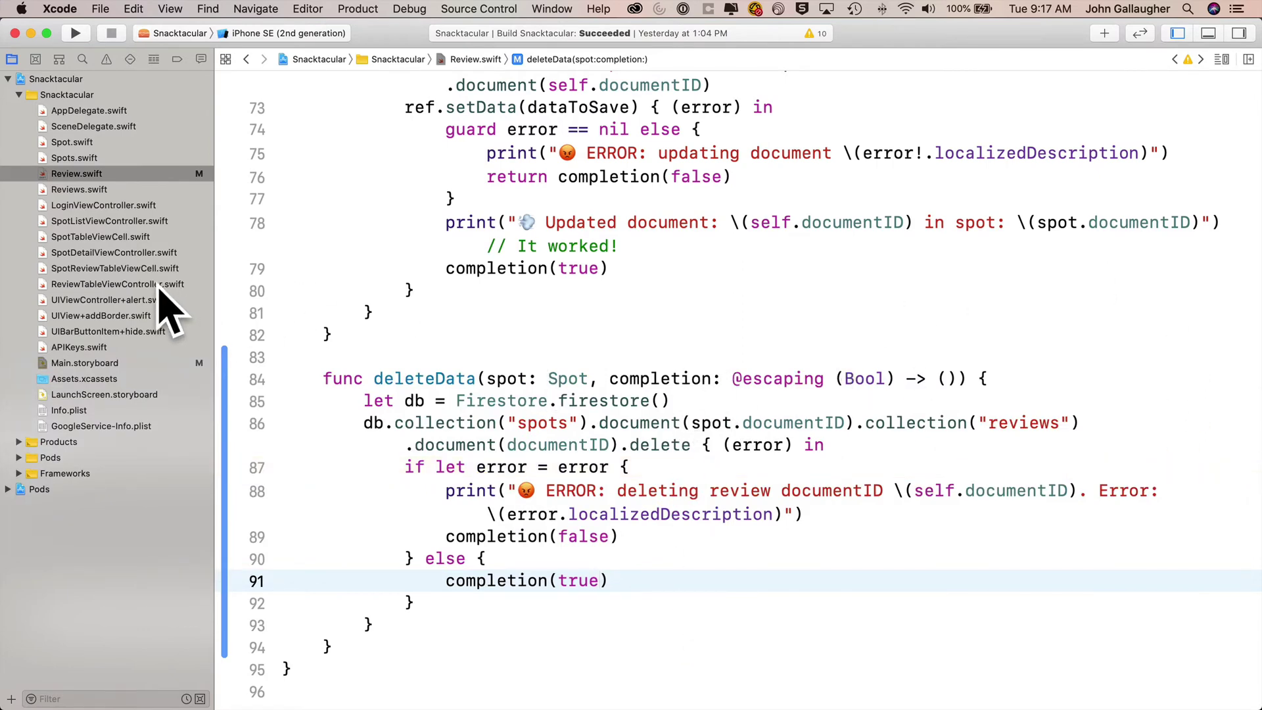
- In ReviewTableViewController's deleteButtonPressed, call review.deleteData(spot: spot) with a trailing closure
left_click(116, 285)
left_click(651, 59)
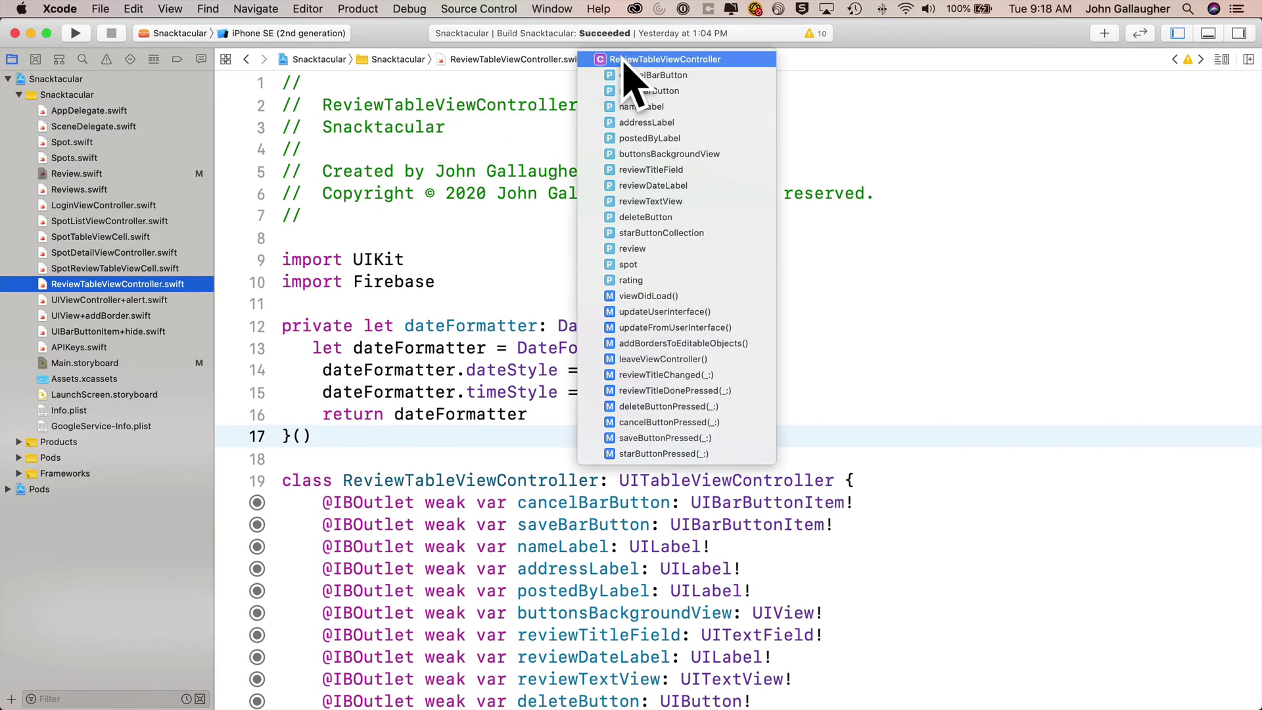
type("delete")
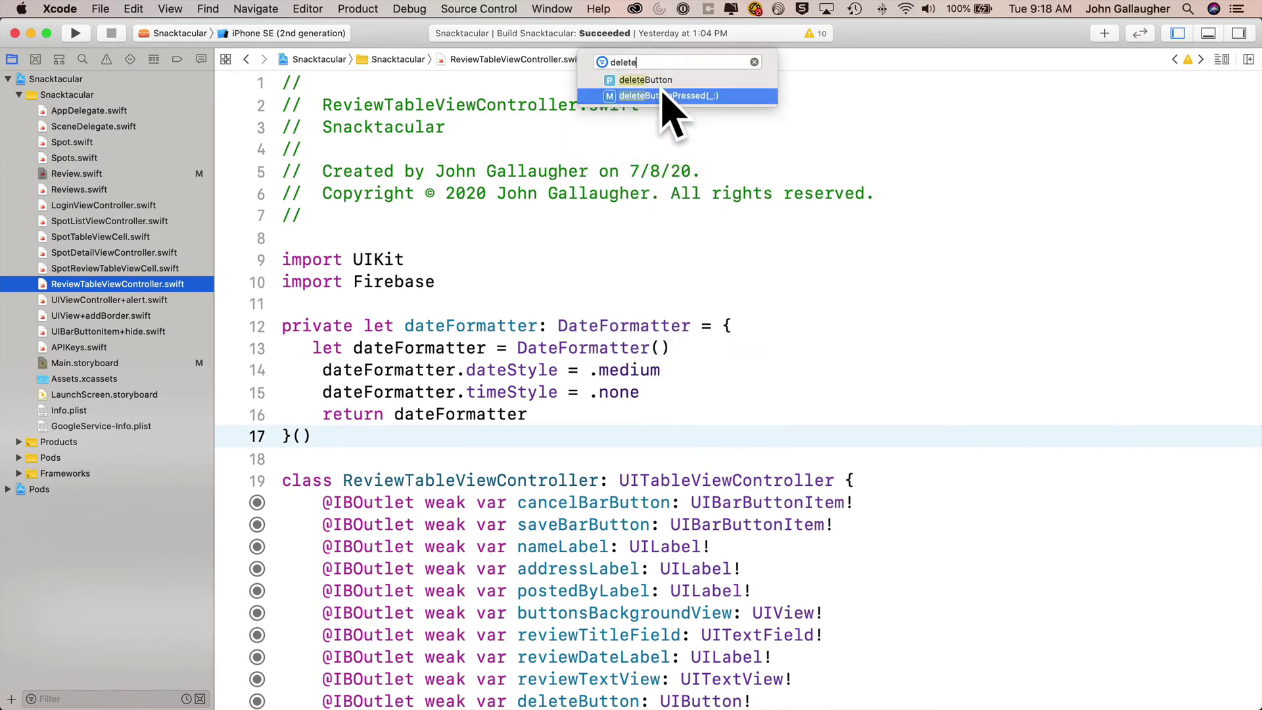
left_click(671, 95)
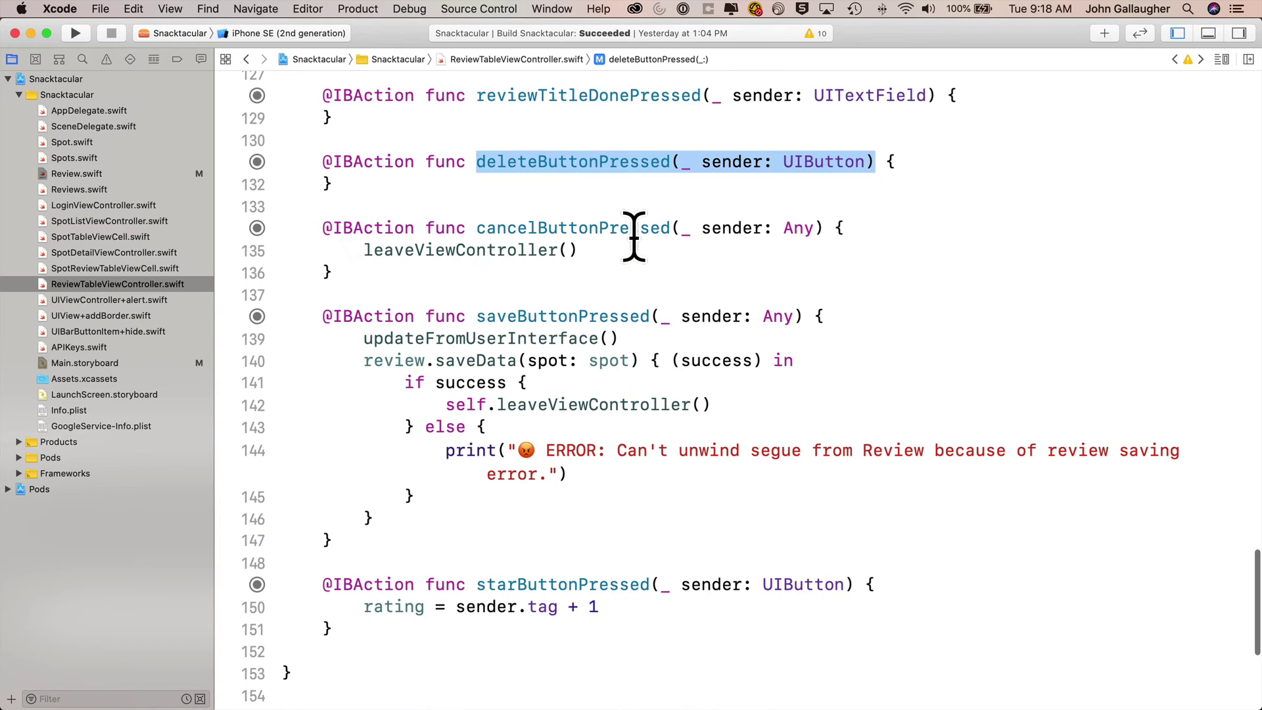
left_click(913, 162)
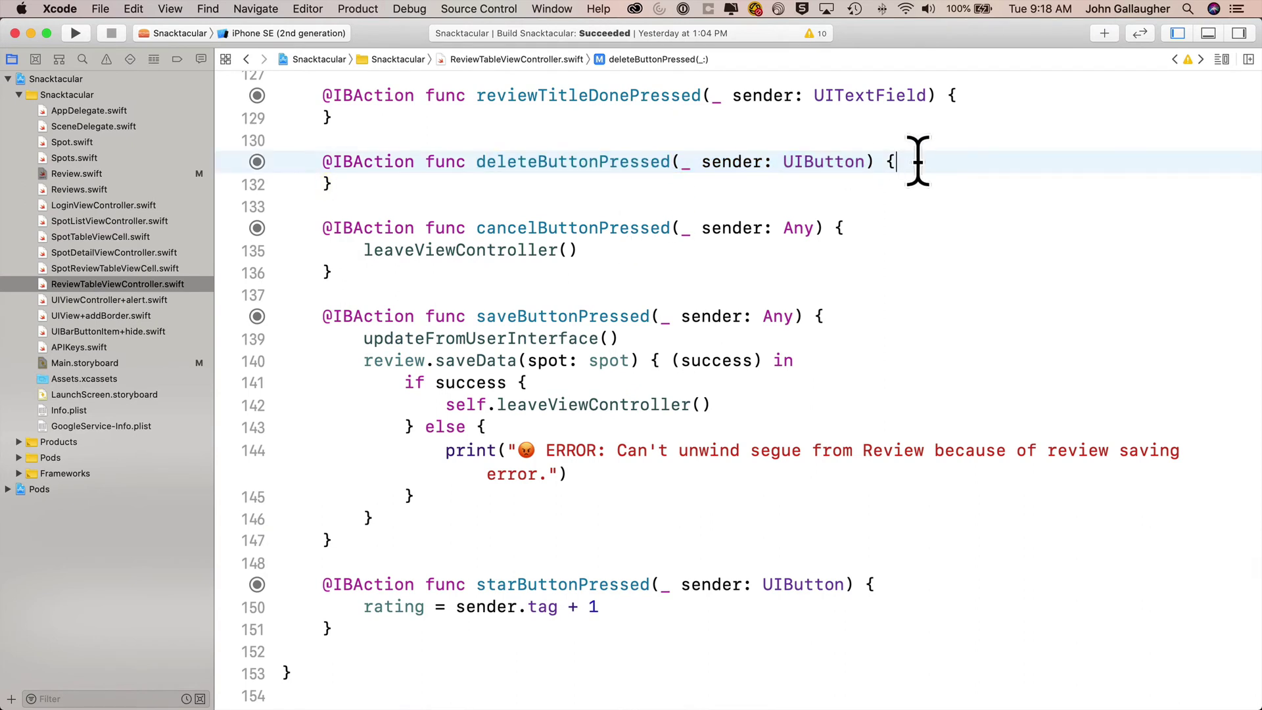
key("Return")
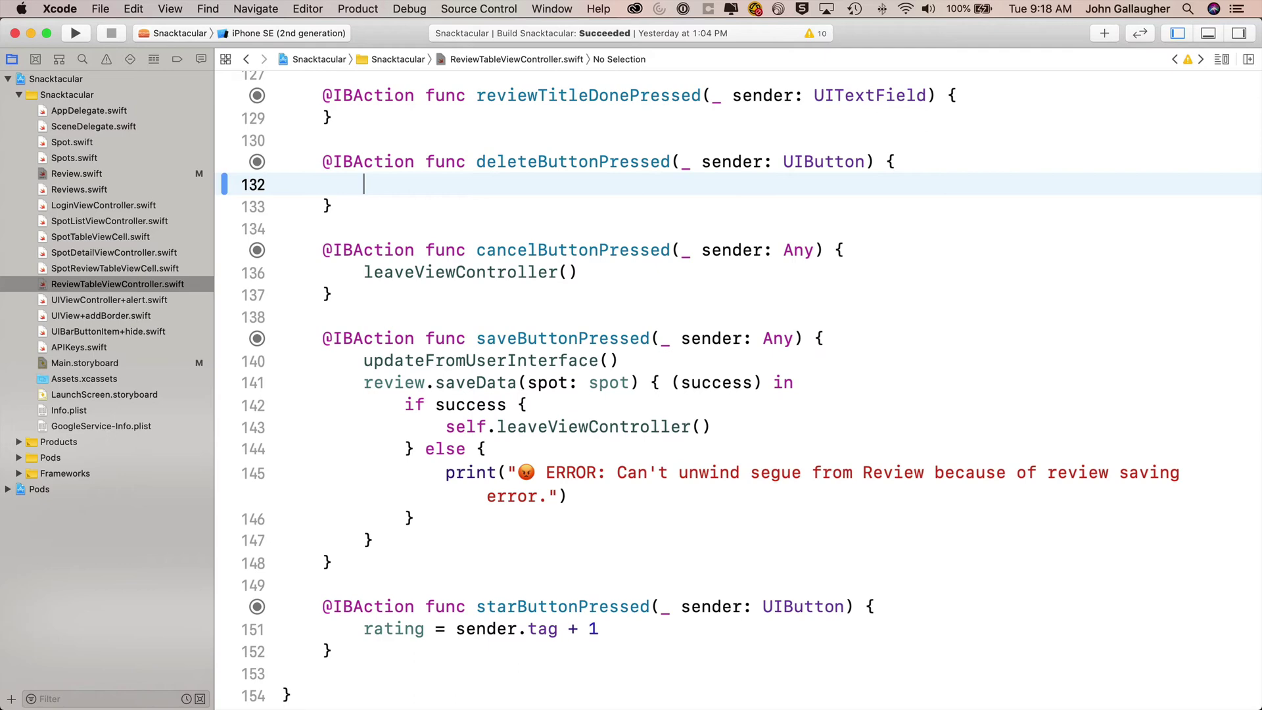
type("ew.d")
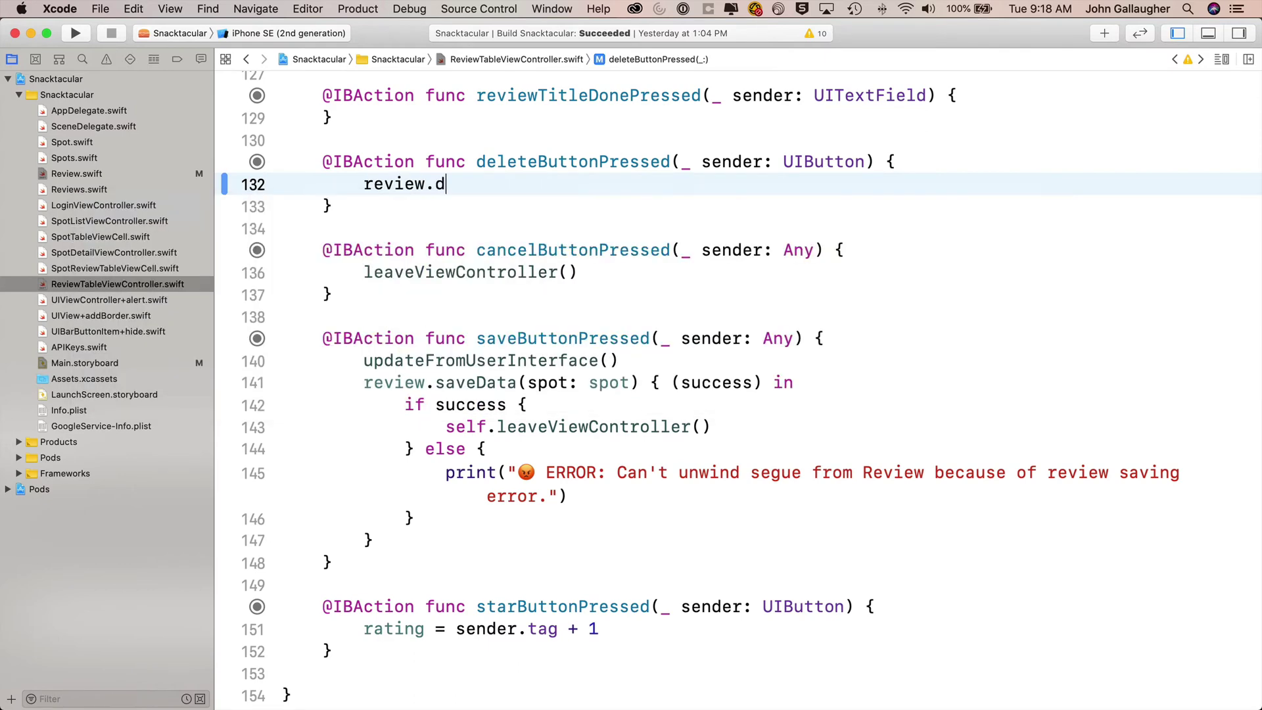
type("elete")
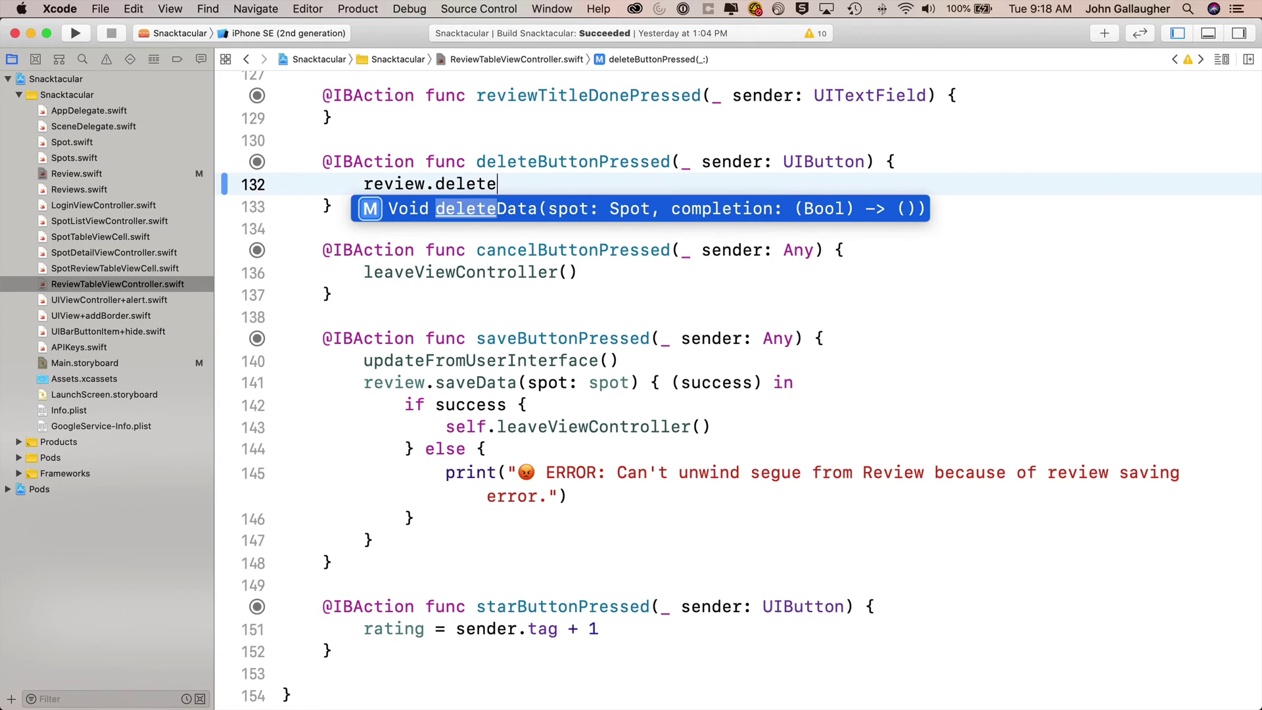
key("Return")
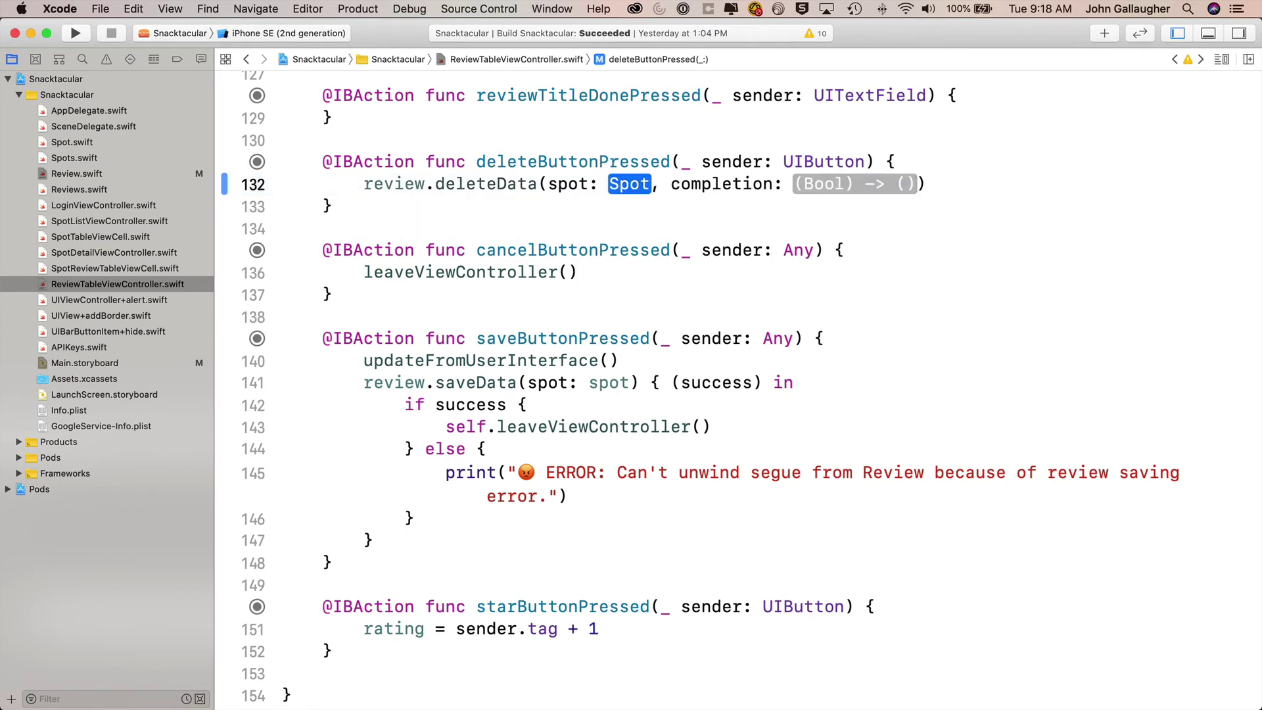
type("spot")
key("Tab")
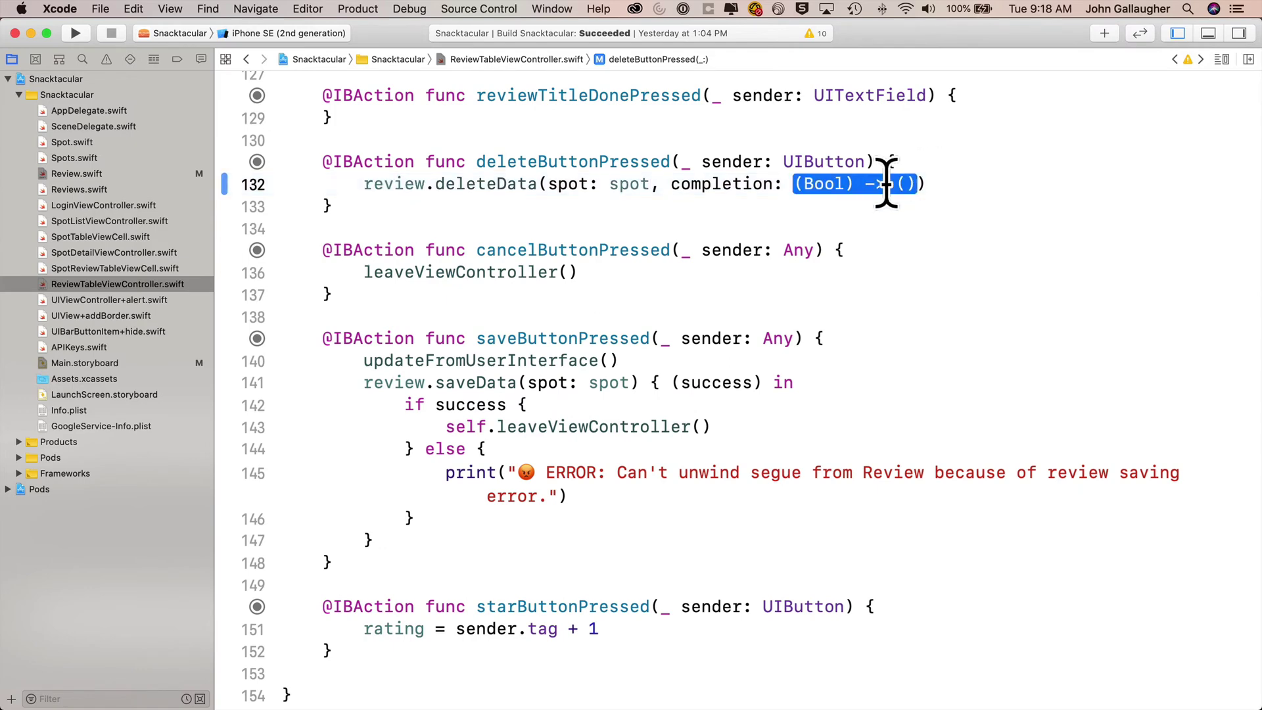
double_click(892, 184)
type("success")
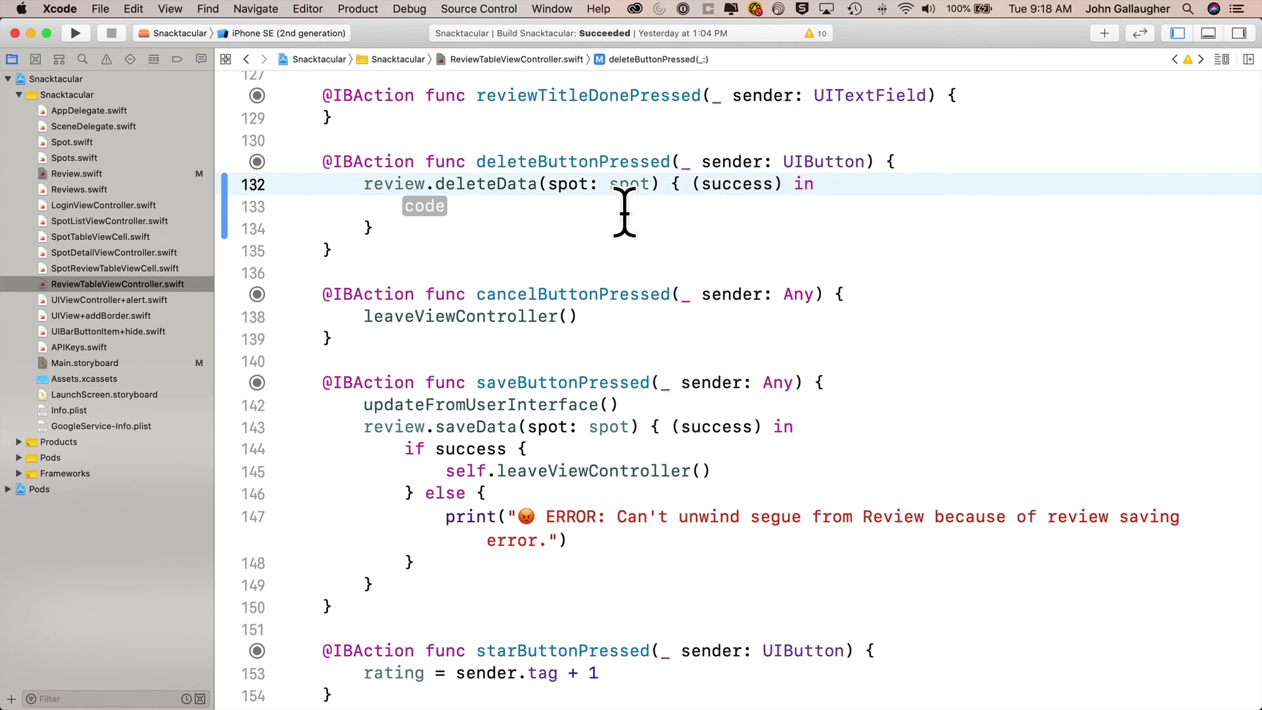
key("Tab")
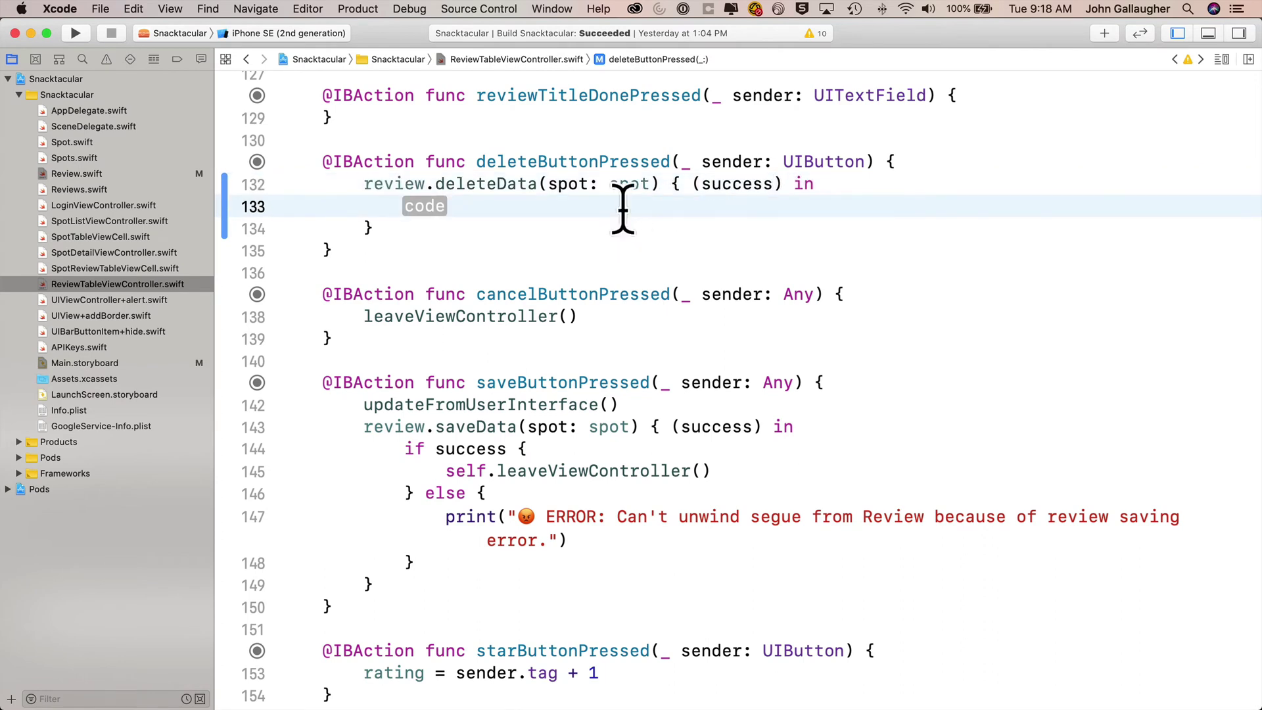
key("BackSpace")
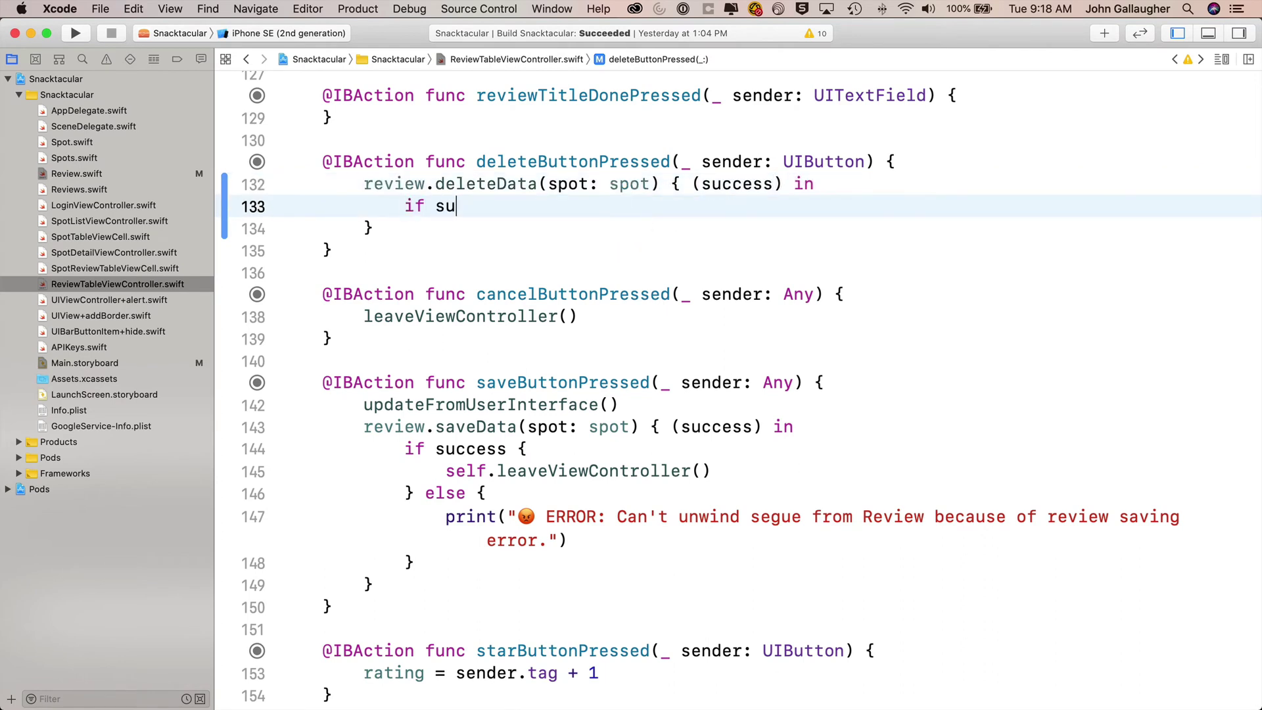
type("ccess {")
- On success call leaveViewController(); otherwise print an angry-face 'Delete unsuccessful' message
key("Return")
type("self")
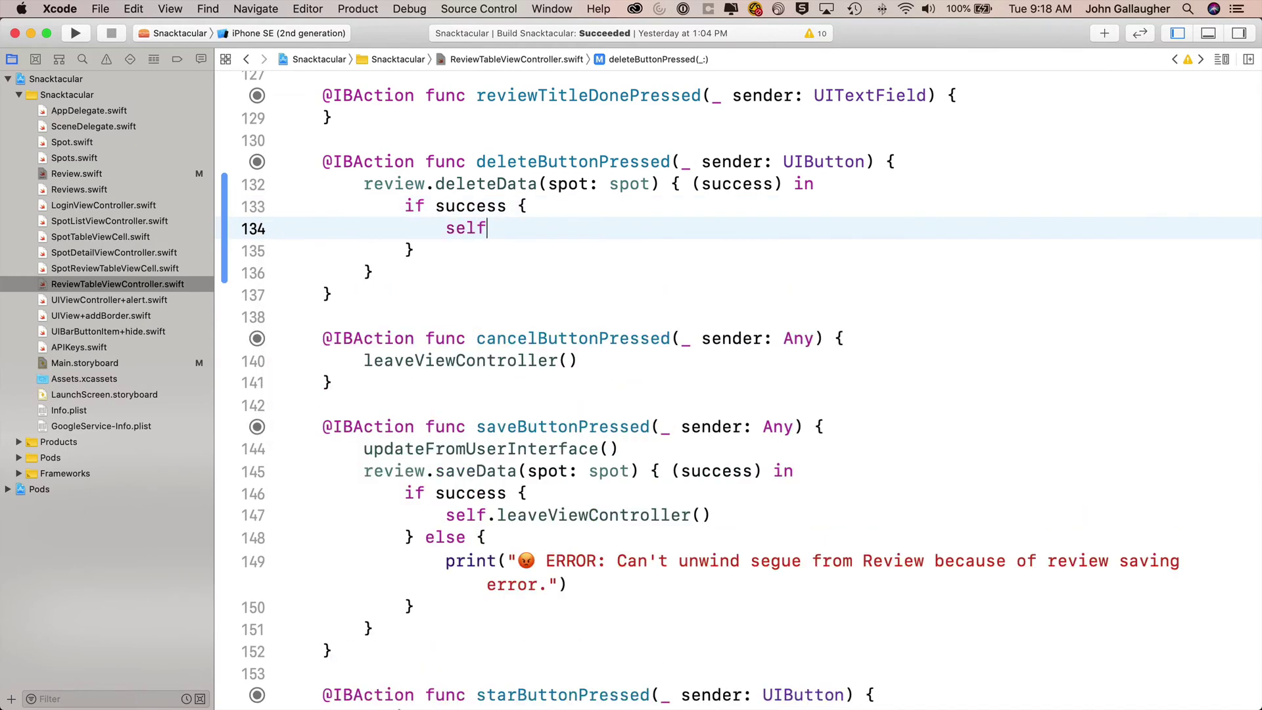
type(".leave")
key("Return")
key("Down")
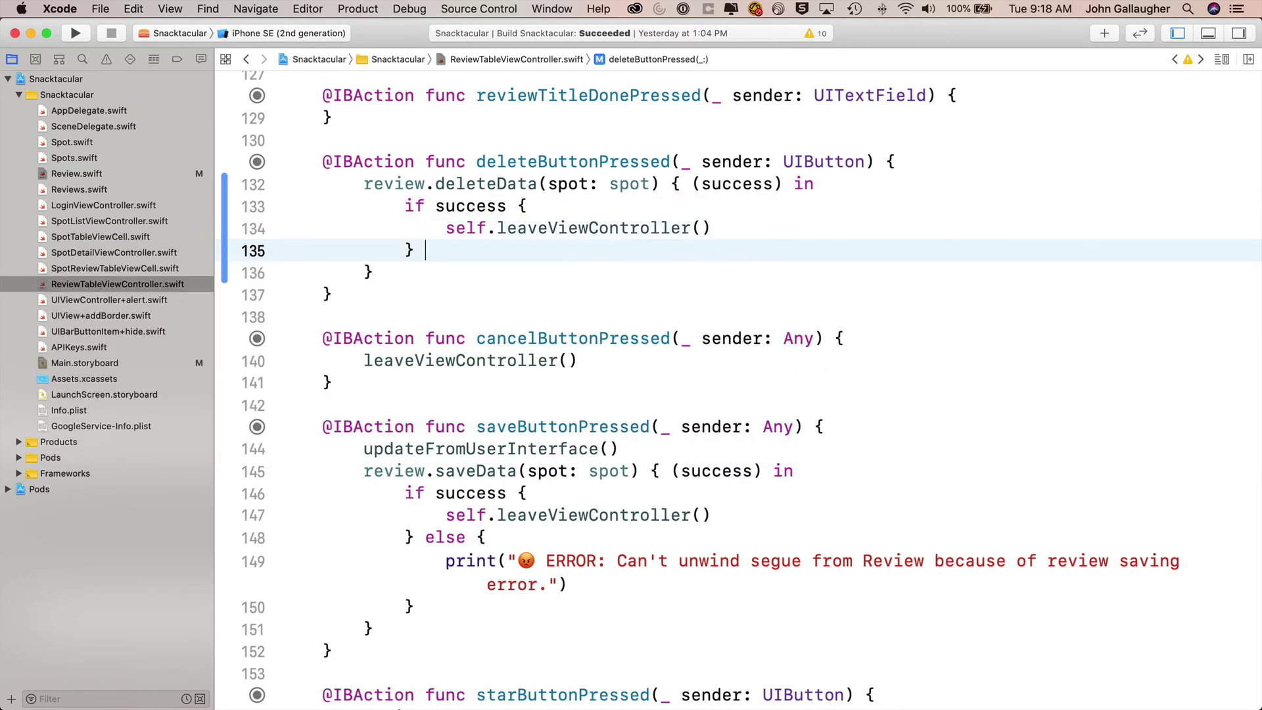
key("Return")
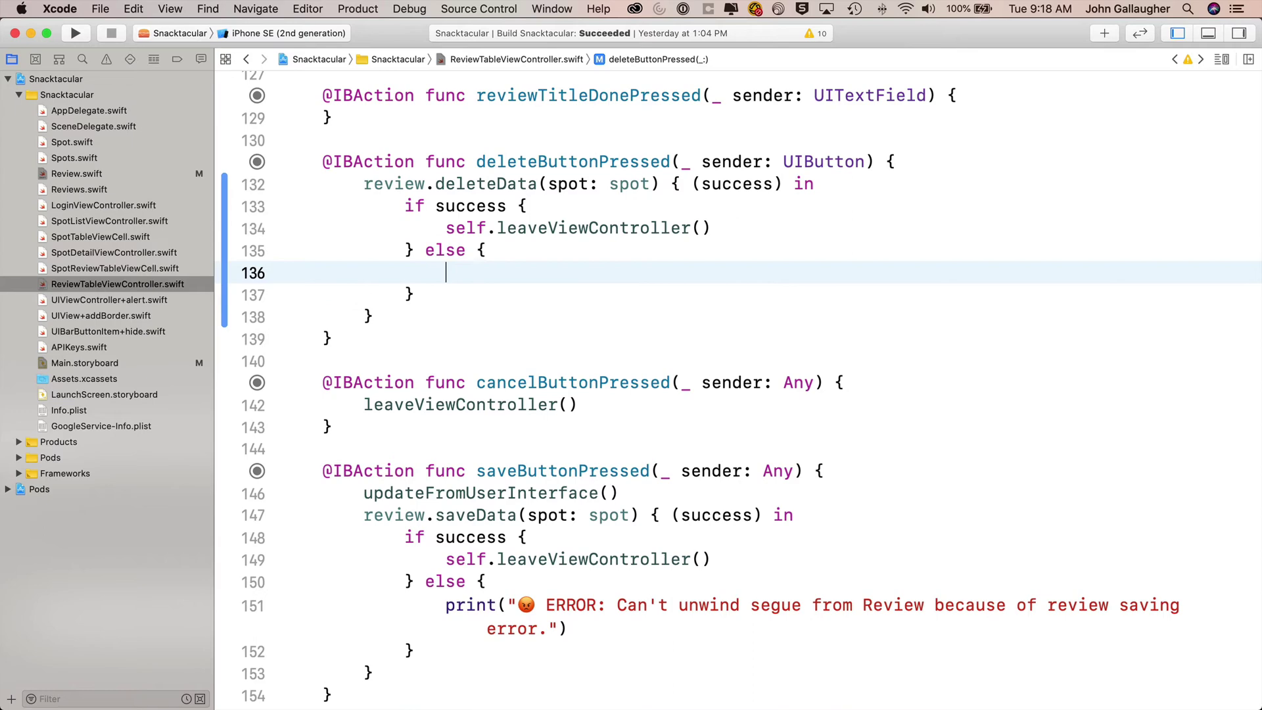
type("print(")
key("ctrl+super+space")
left_click(1059, 503)
type("Delete")
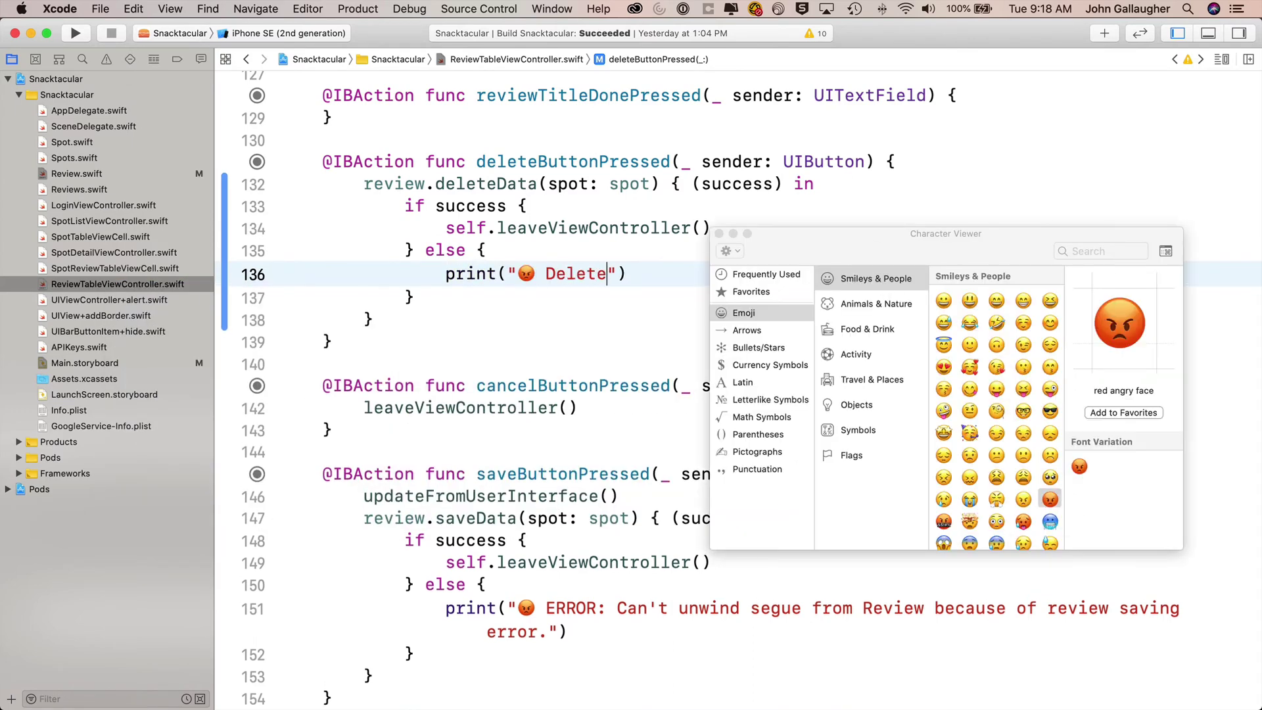
key("Escape")
type("unsuccessful")
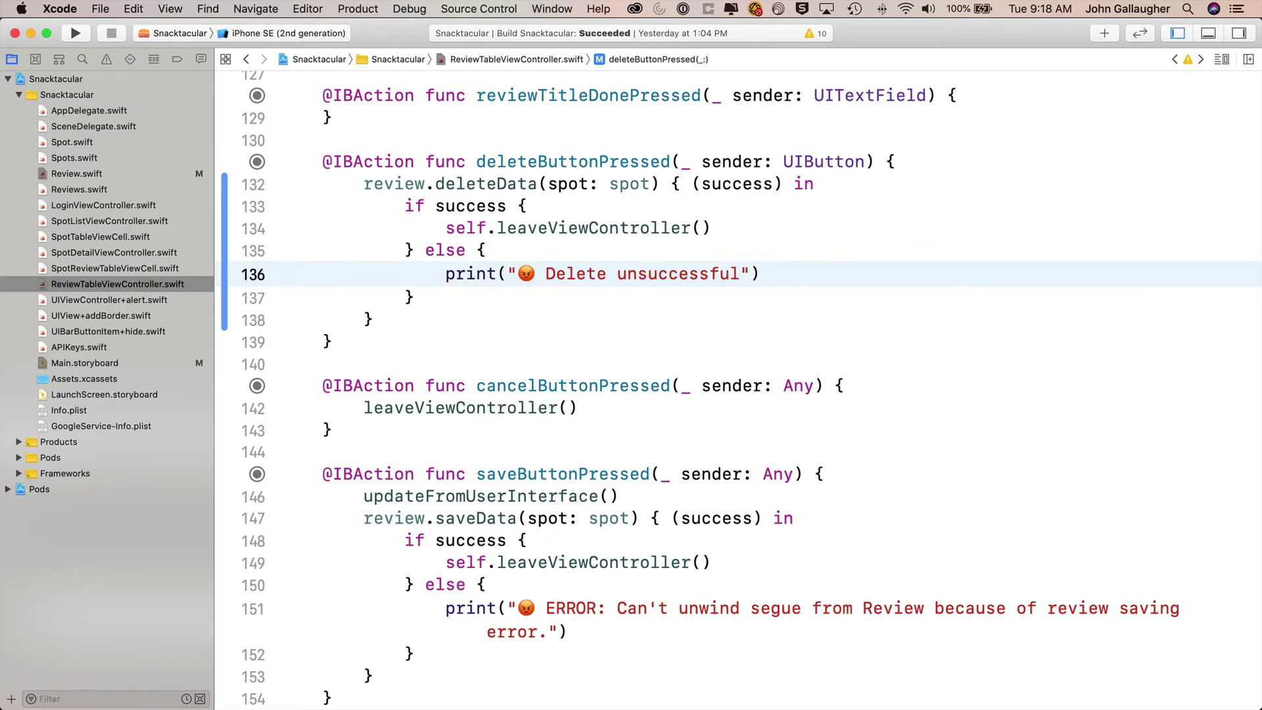
- Before completion(true), print '👍 Successfully deleted document' with self.documentID, then reopen ReviewTableViewController.swift
left_click(148, 285)
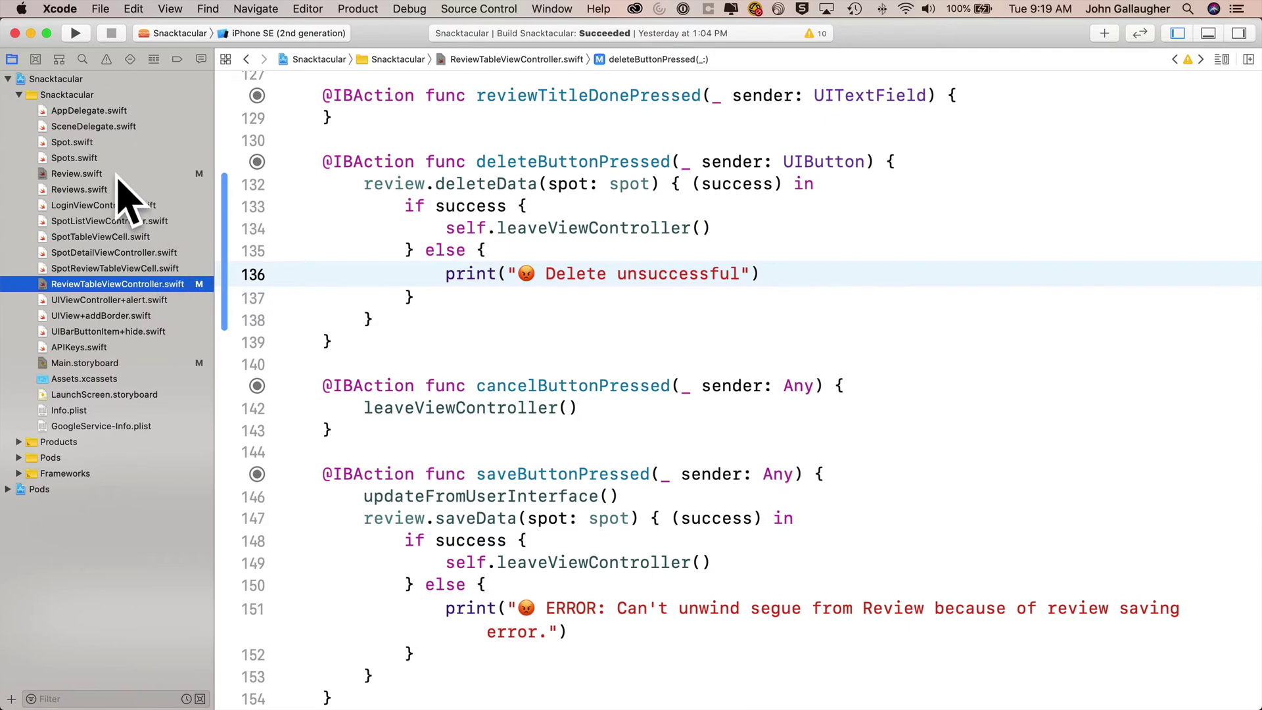
left_click(77, 173)
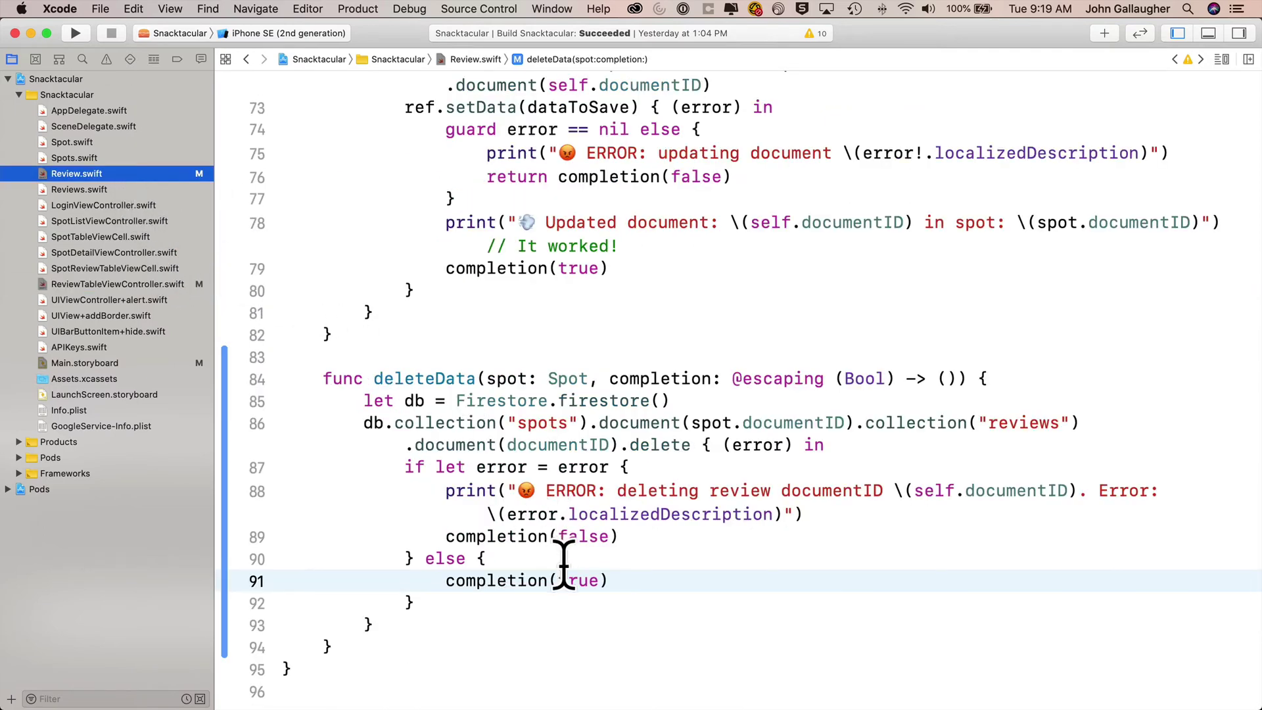
left_click(447, 580)
key("Return")
key("Up")
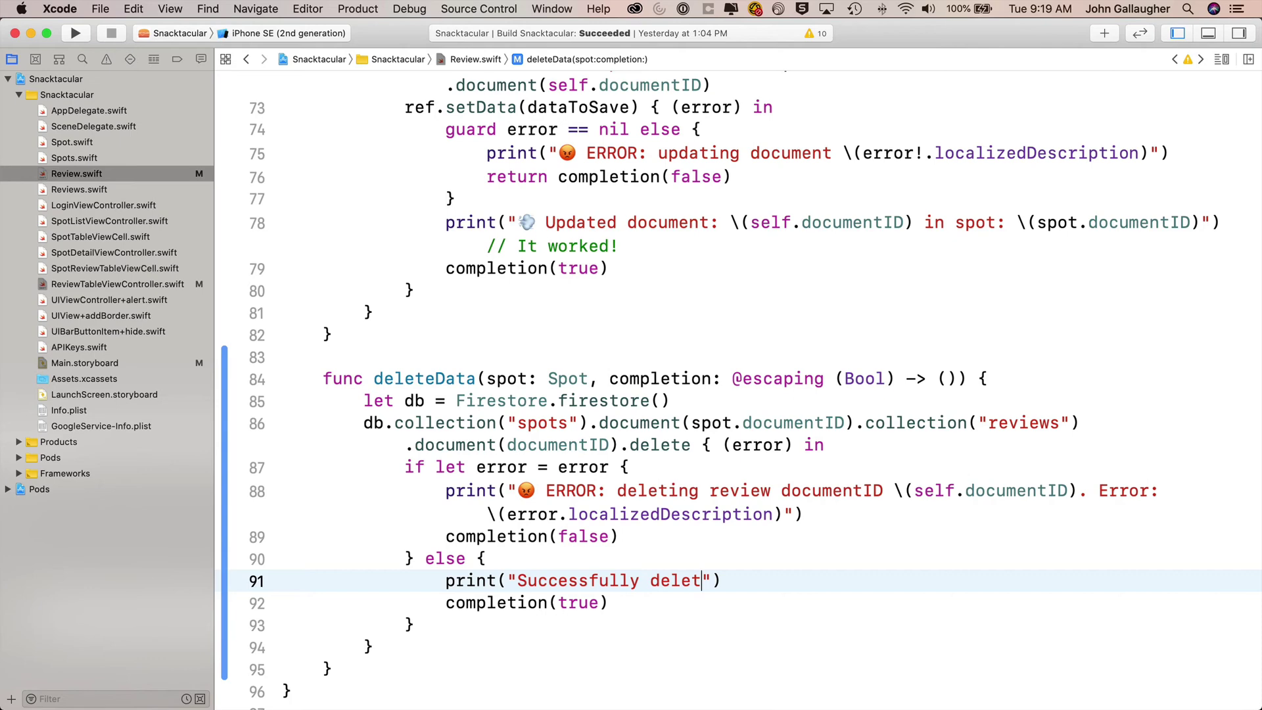
type("self.d")
key("Return")
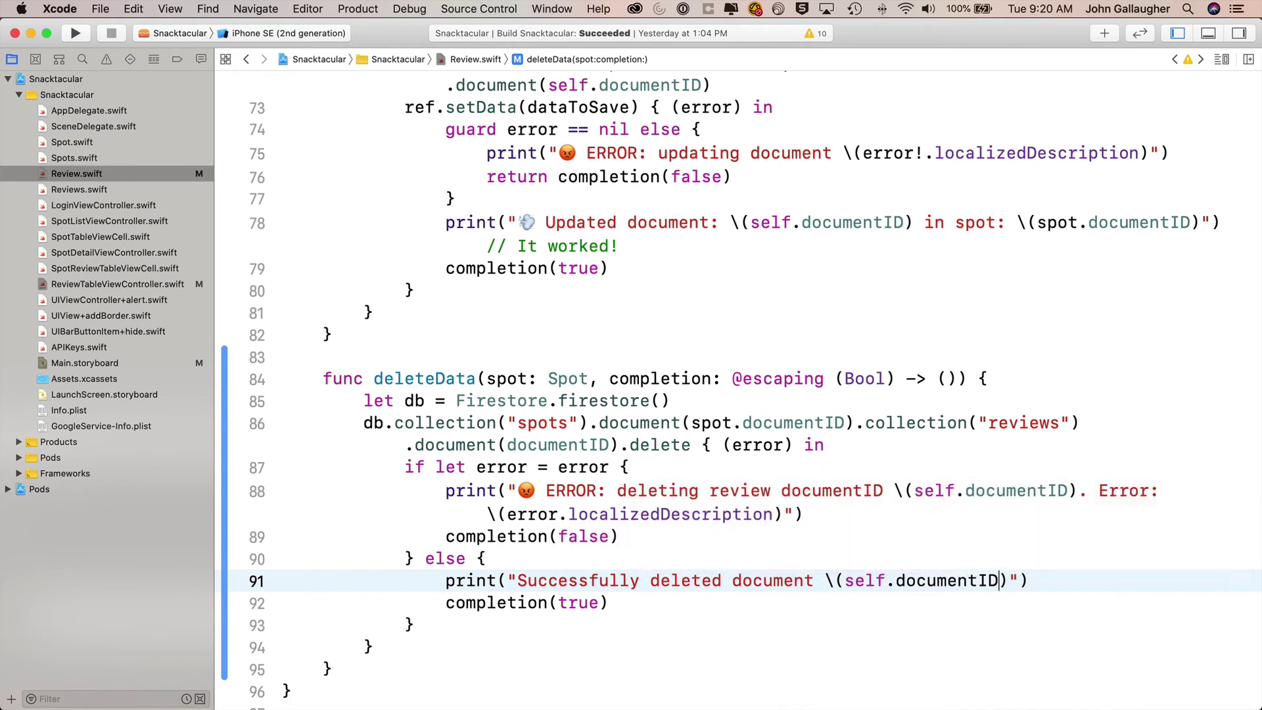
left_click(520, 580)
key("ctrl+super+space")
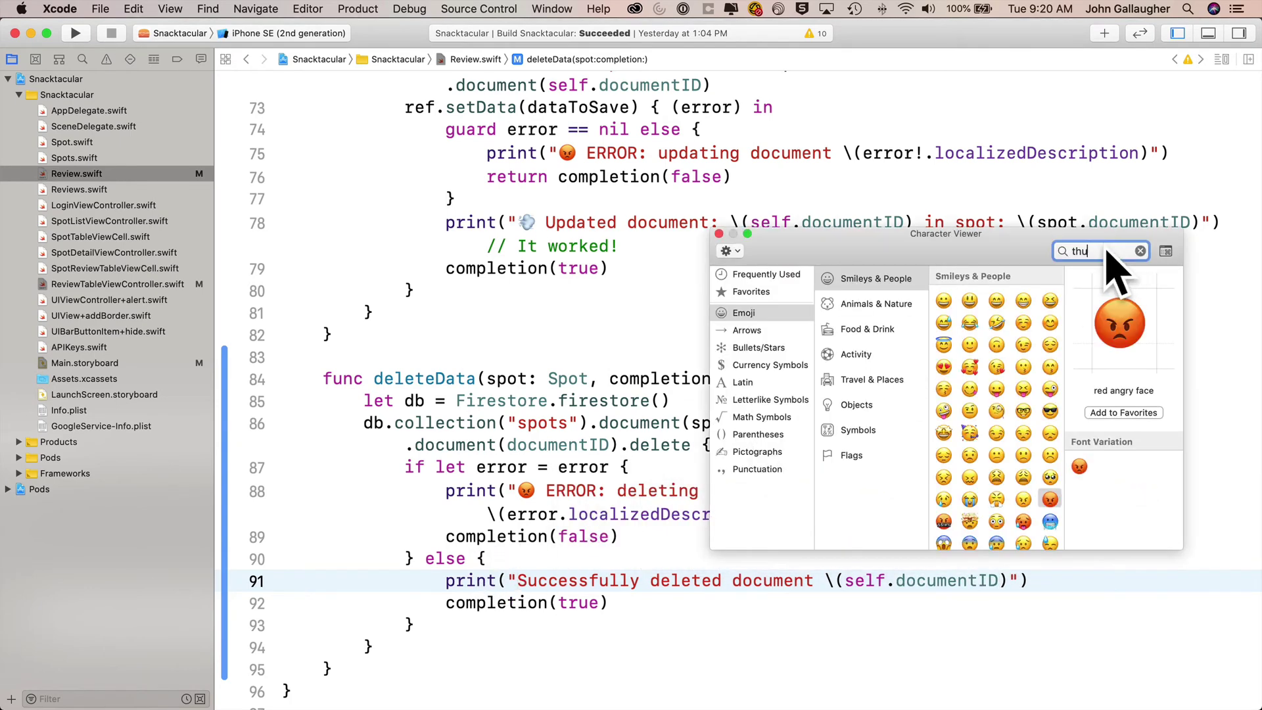
type("thumbs")
double_click(833, 346)
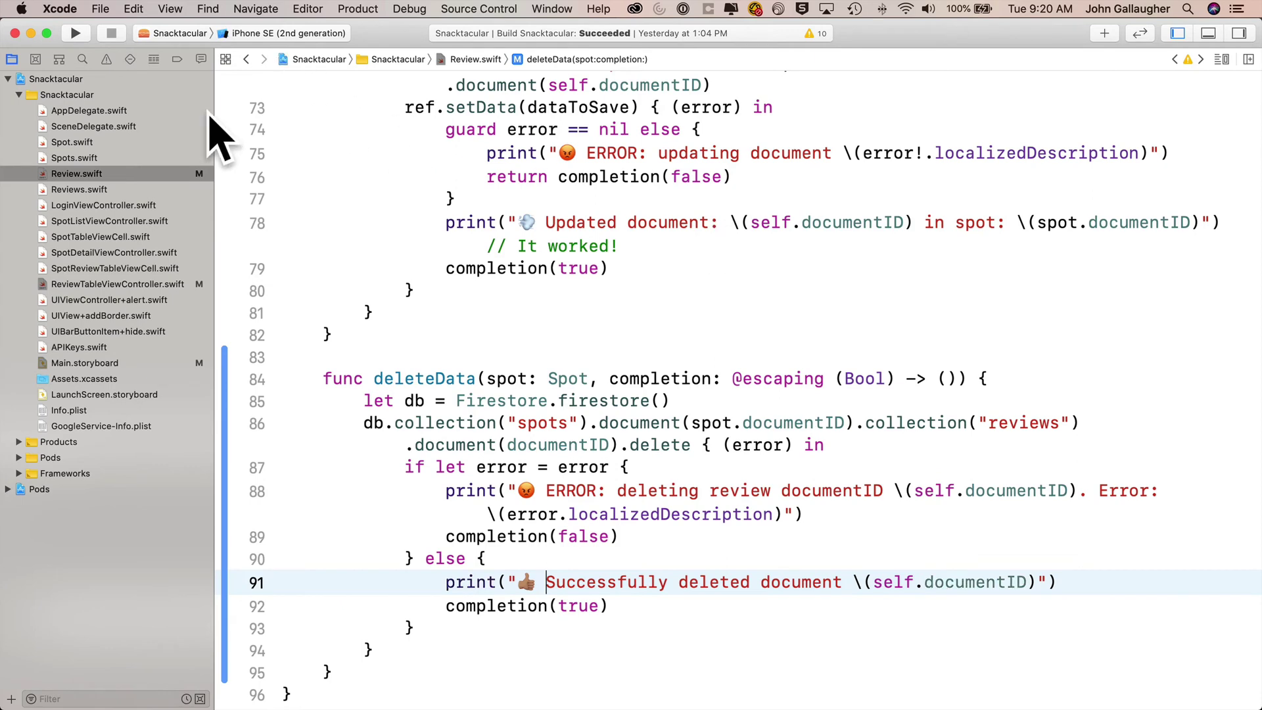
left_click(117, 284)
scroll(631, 297, "up", 15)
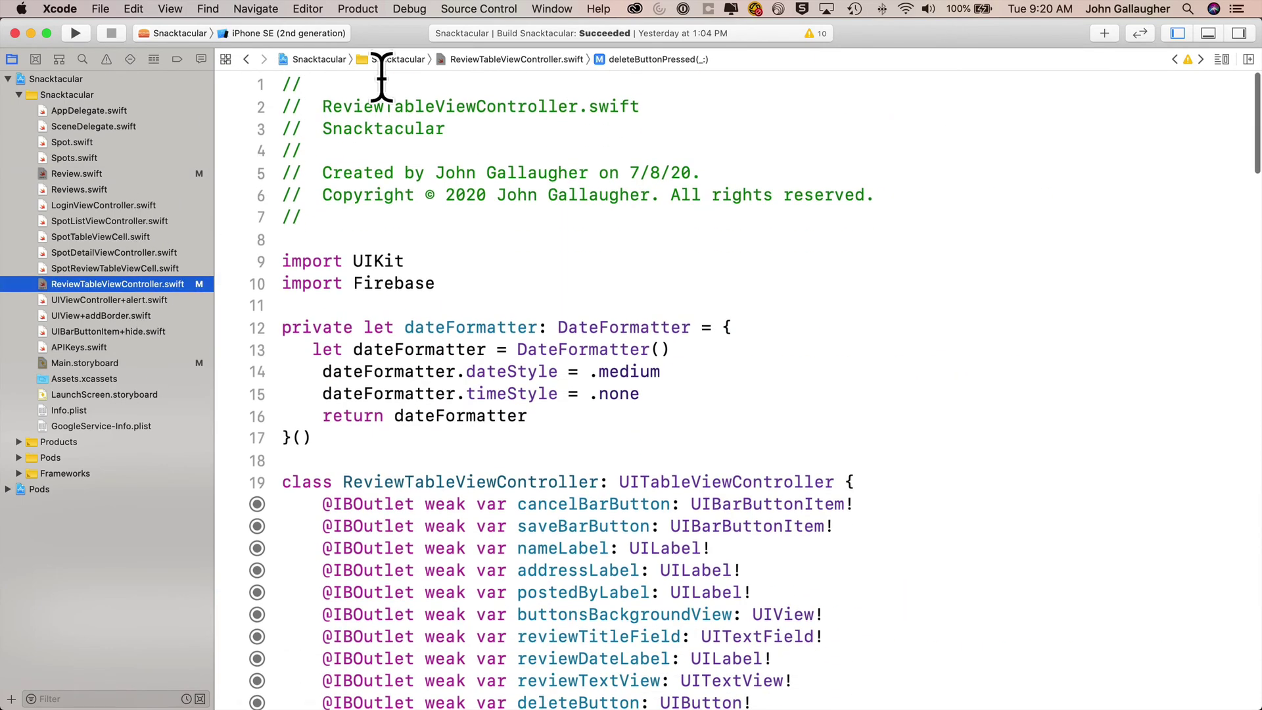
- Build the app, then view Eastern Standard's 'Instagram Pretzels' review document and its reviewer fields
key("super+b")
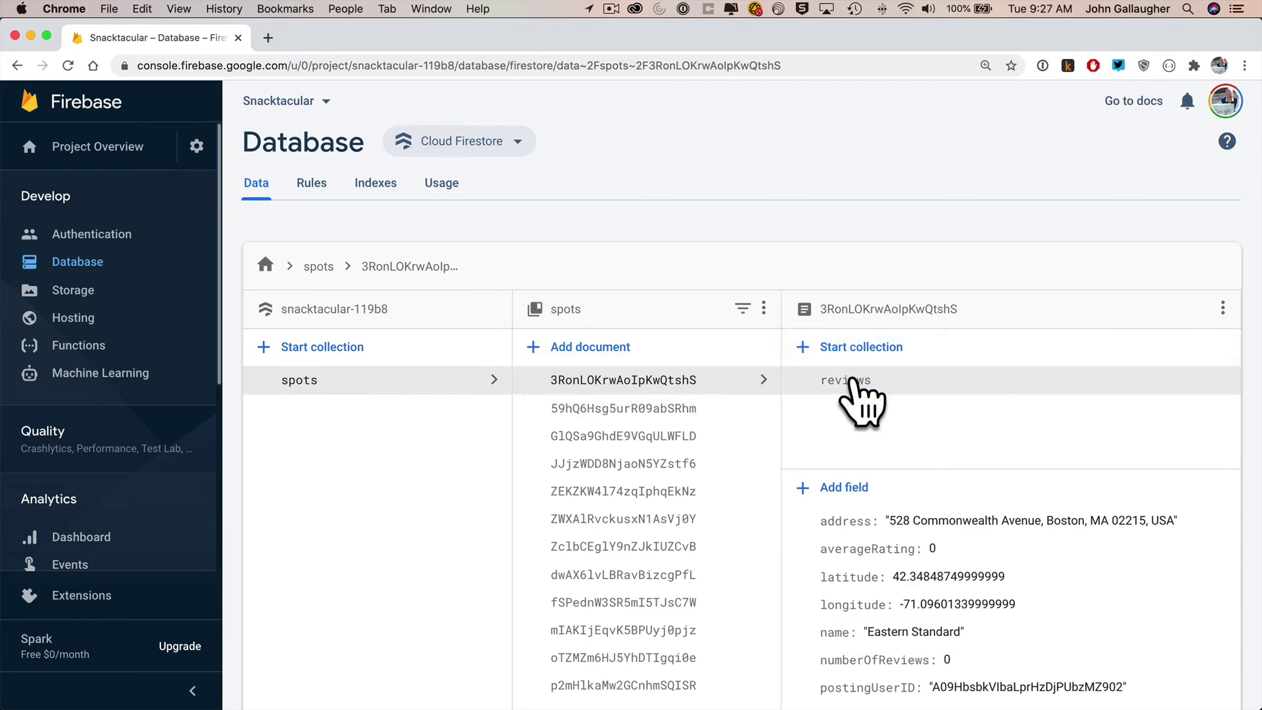
left_click(851, 381)
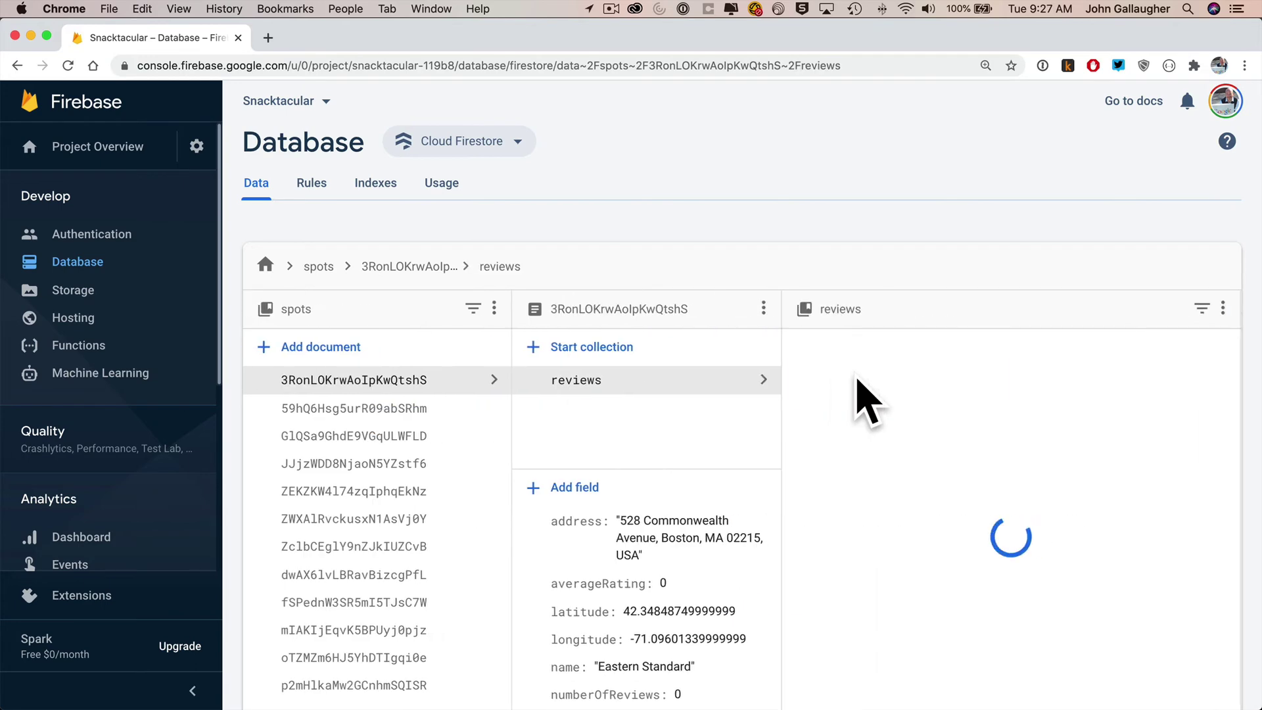
left_click(866, 384)
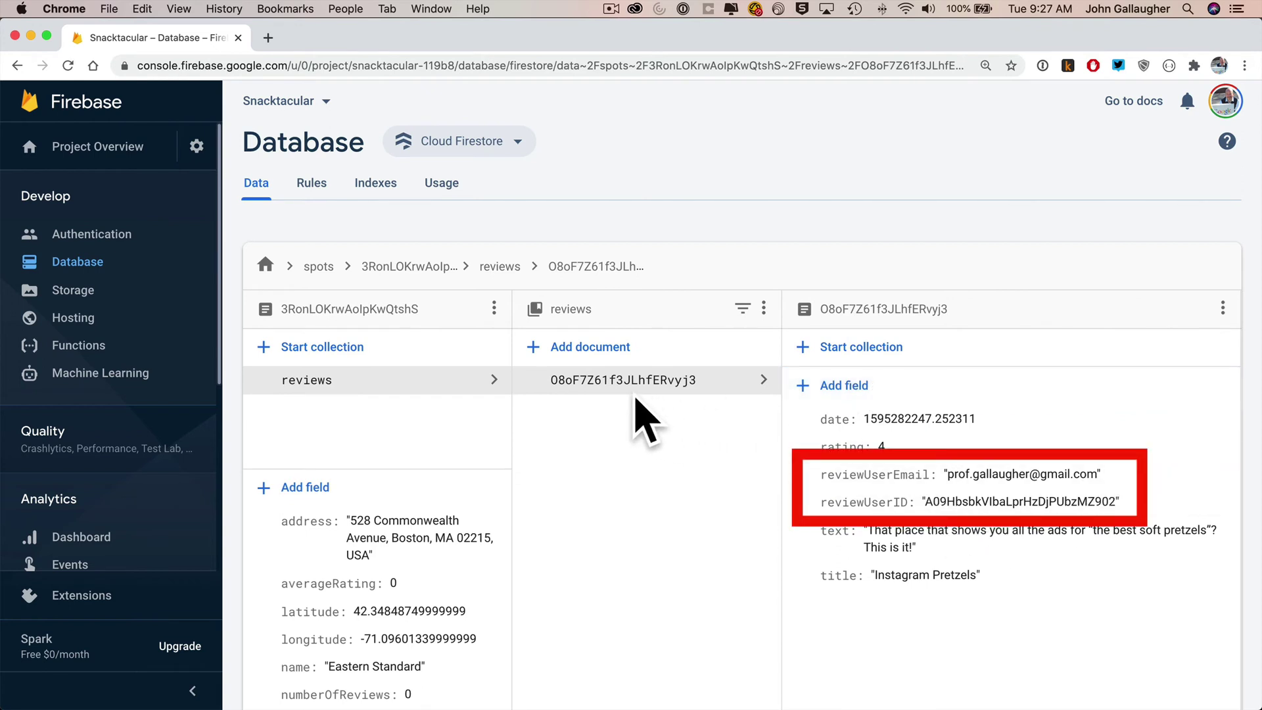
- Browse to Pino's Pizza's reviews and delete the second, 'New Review', document
left_click(319, 266)
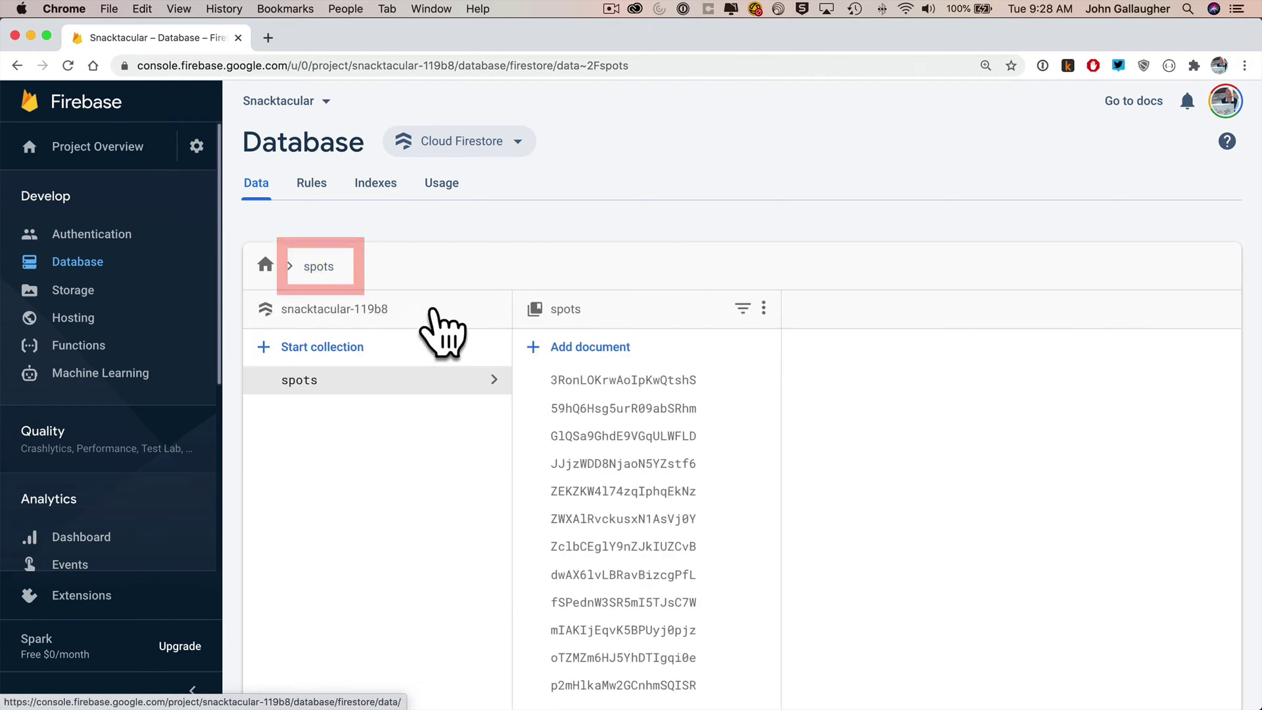
left_click(604, 408)
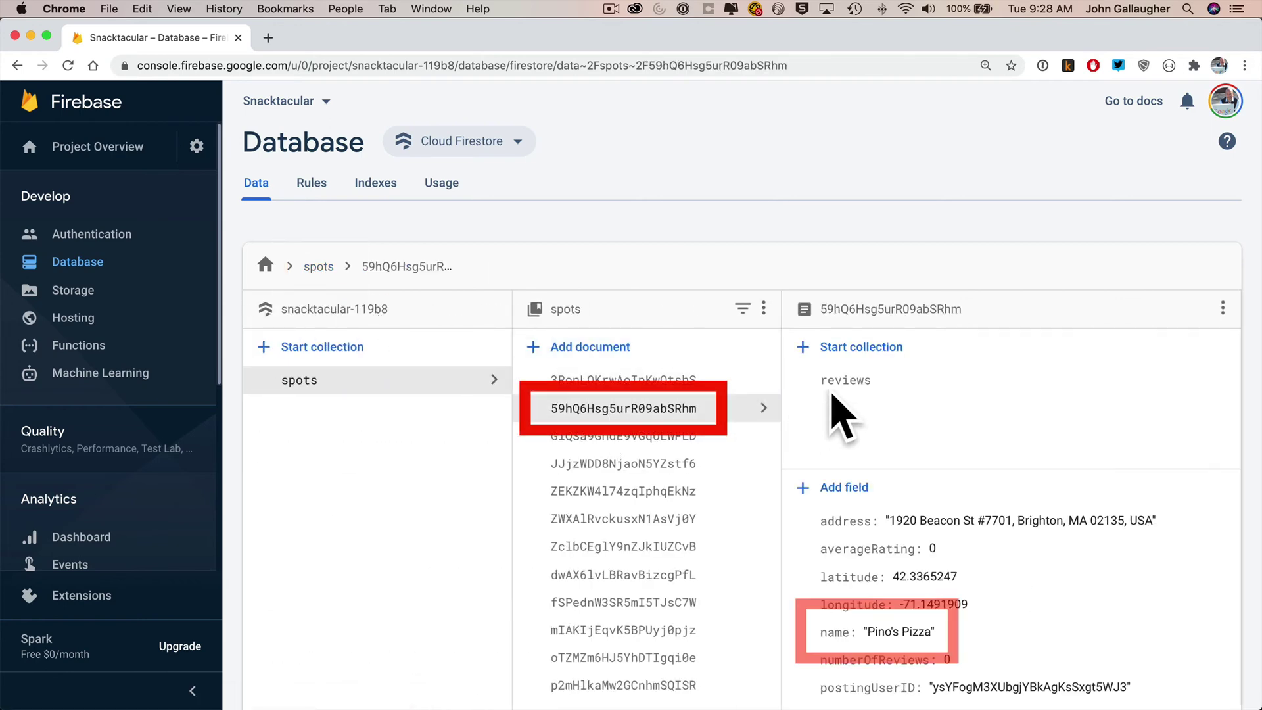
left_click(845, 380)
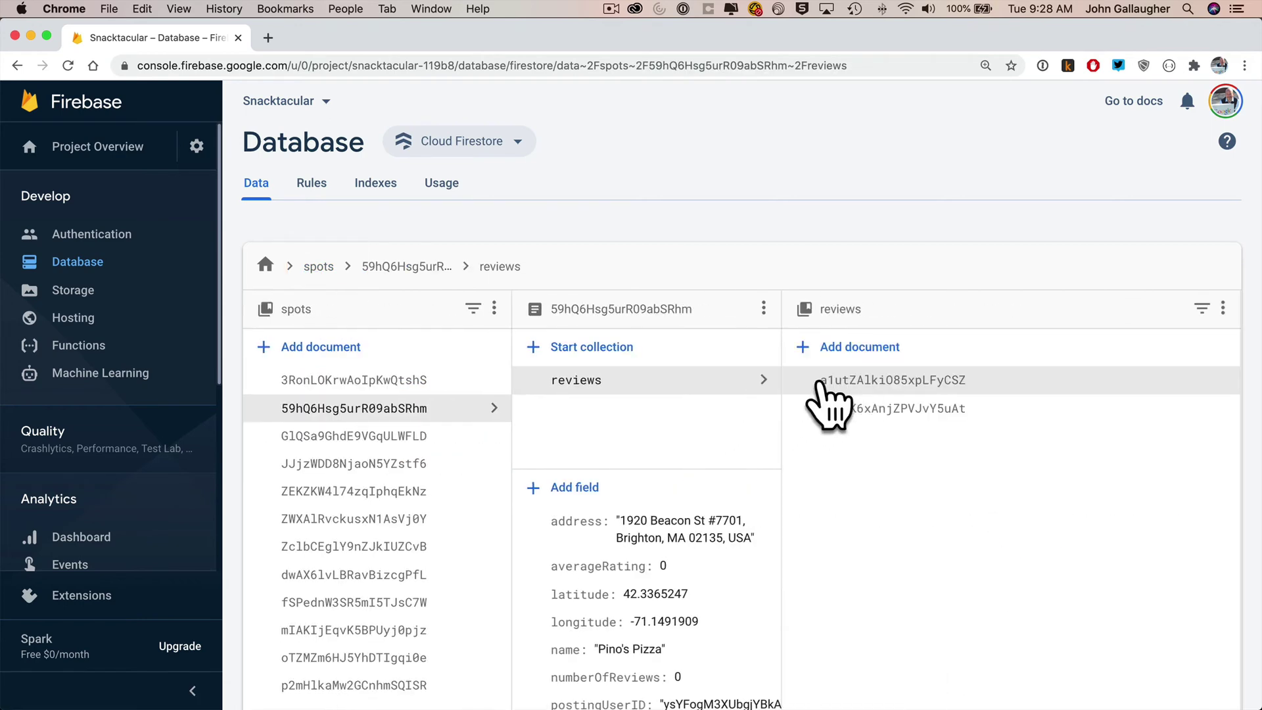
left_click(881, 388)
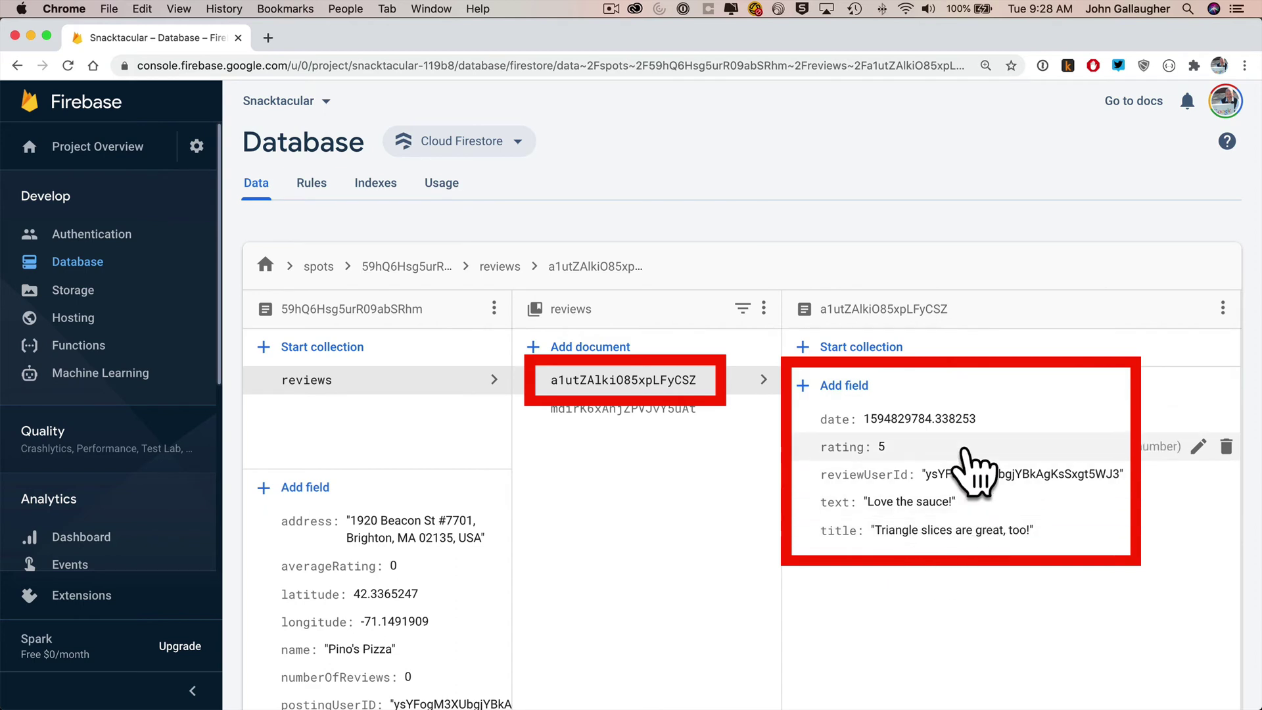
left_click(681, 408)
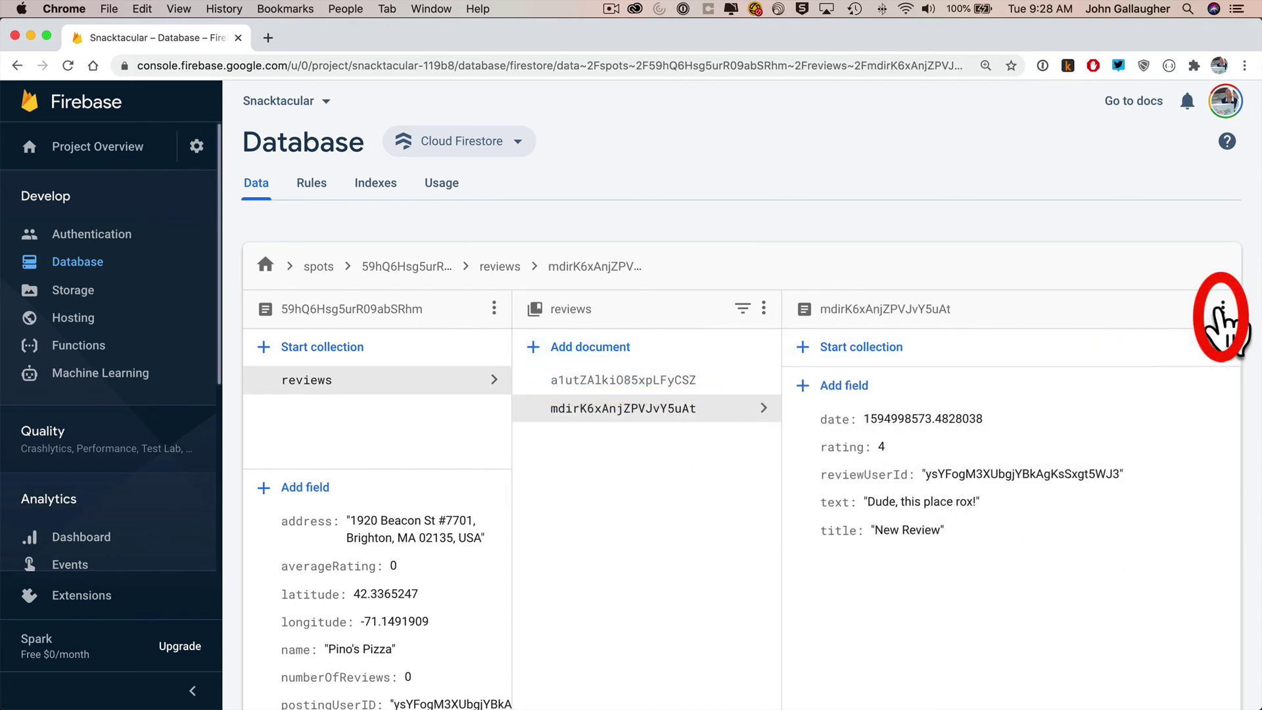
left_click(1223, 308)
left_click(1141, 319)
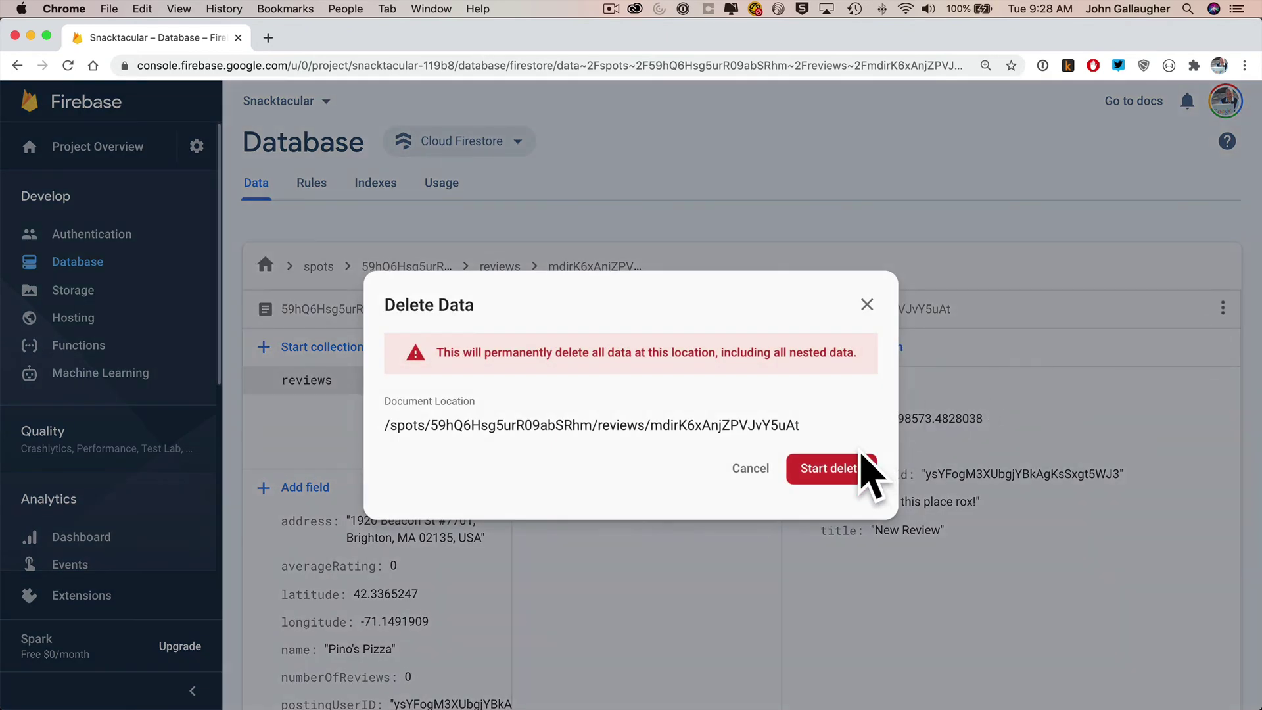
left_click(834, 469)
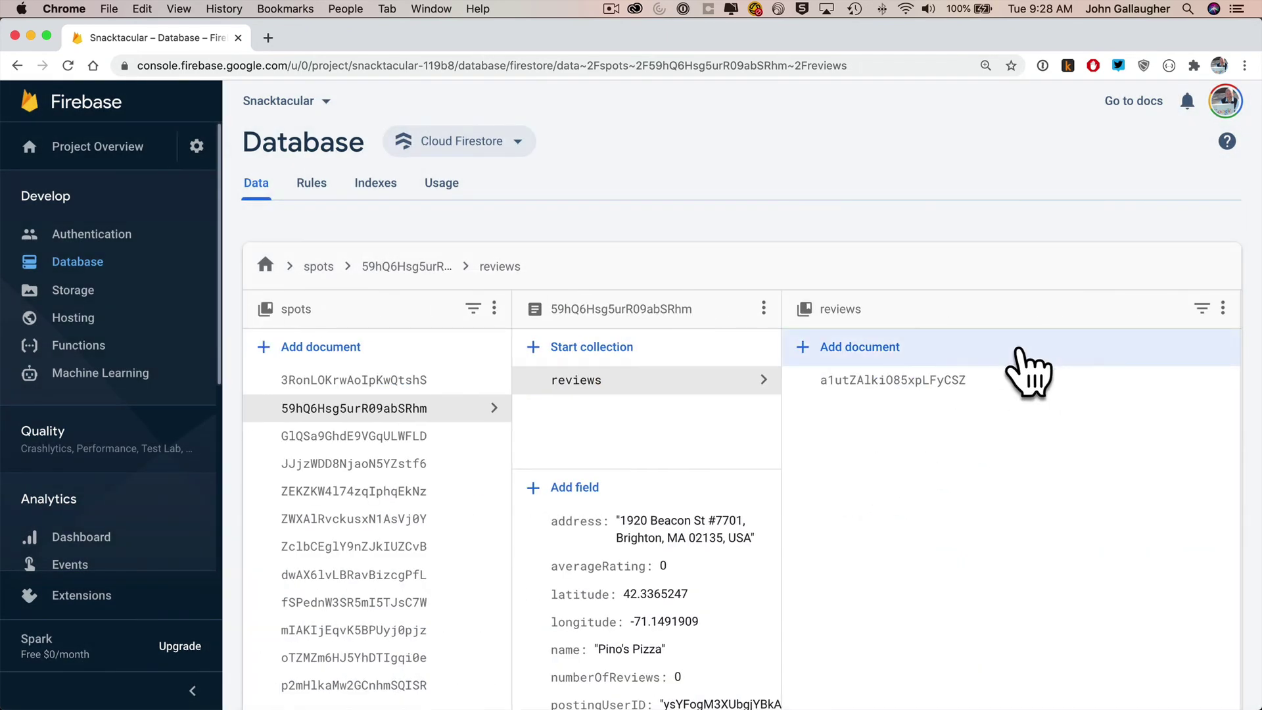
- Delete Pino's Pizza's whole reviews collection, confirming with the name 'reviews'
left_click(1223, 309)
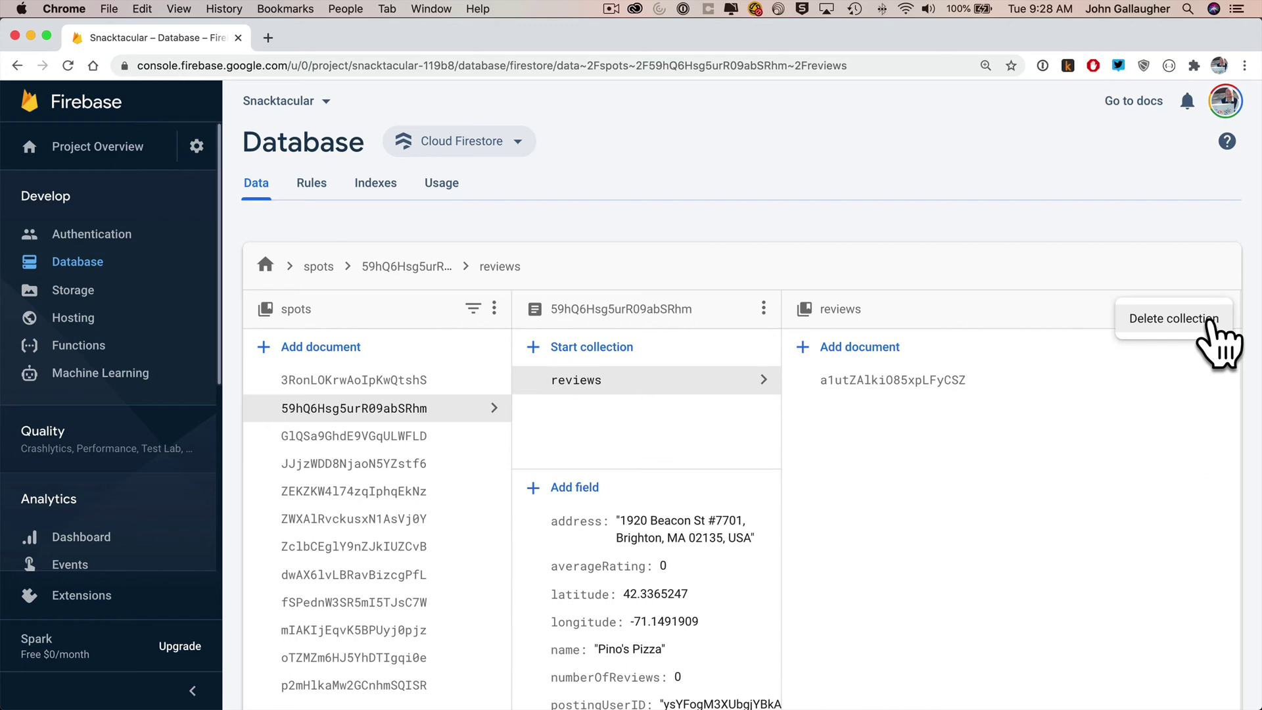
left_click(1173, 319)
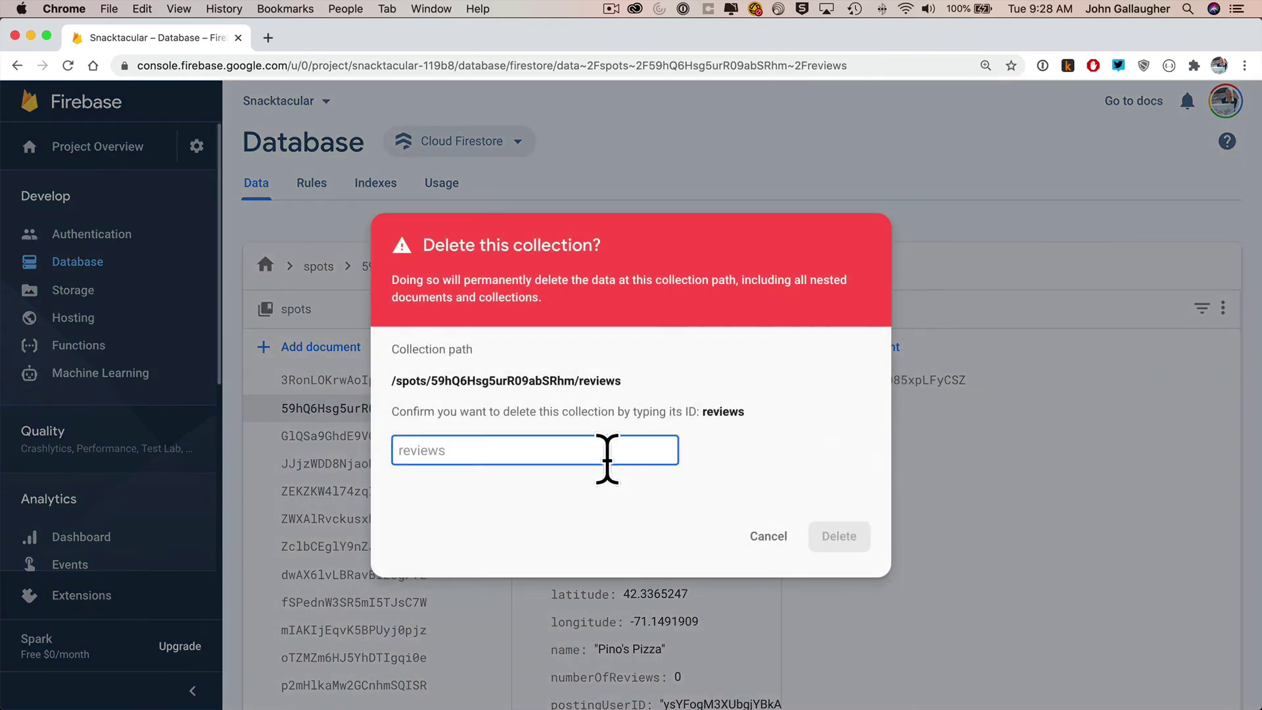
type("reviews")
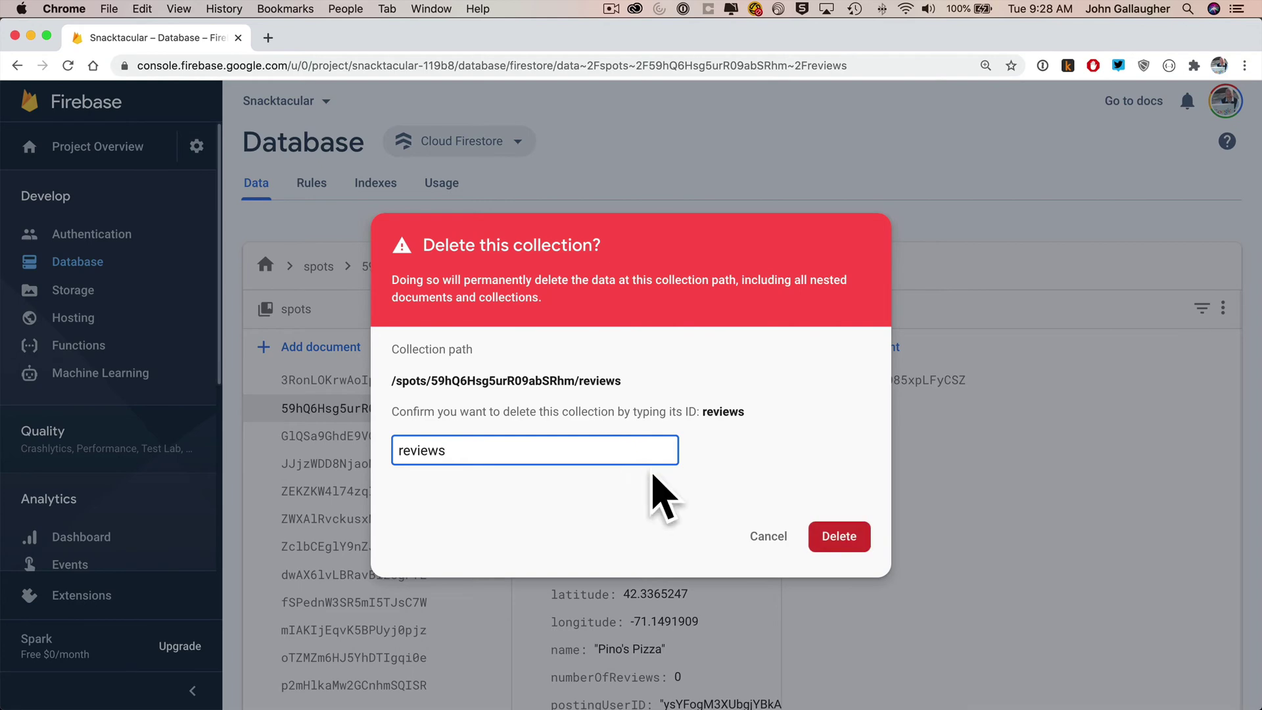
left_click(839, 536)
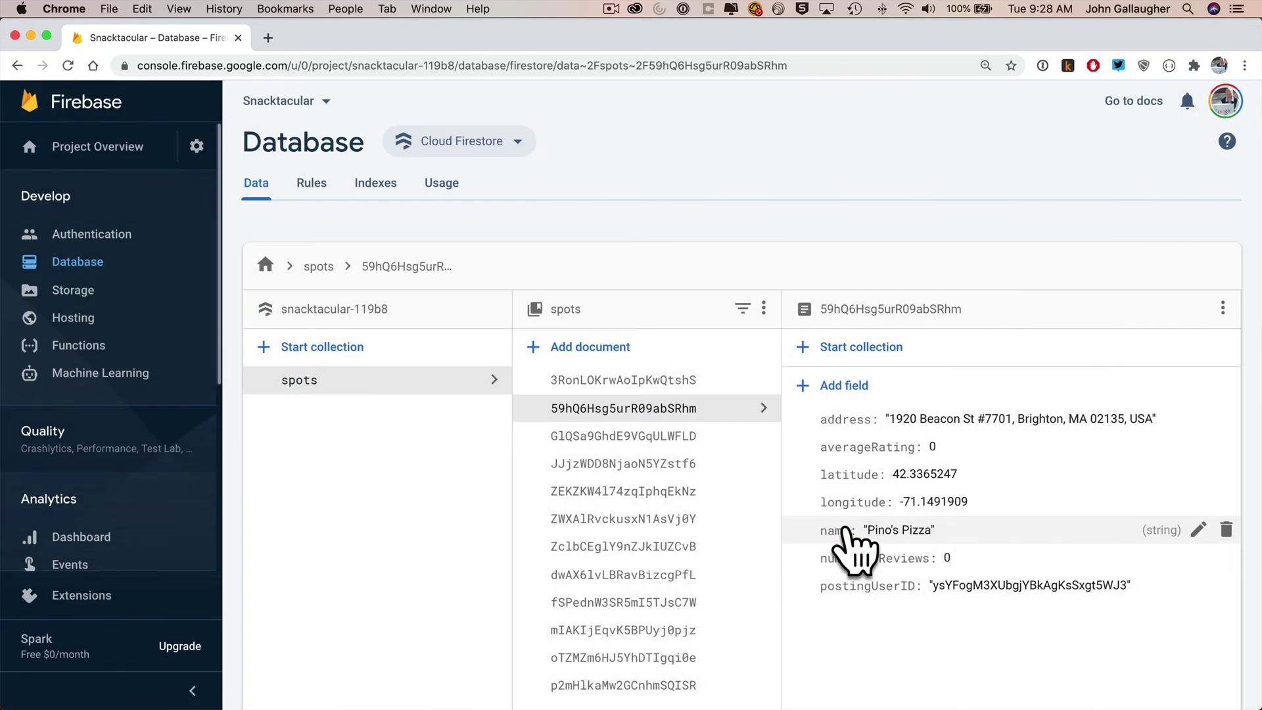
key("super+Tab")
- Save a five-star 'Square Pizza!' review reading 'It's Hip to Be Square!' for Pino's Pizza, then reopen it
key("Tab")
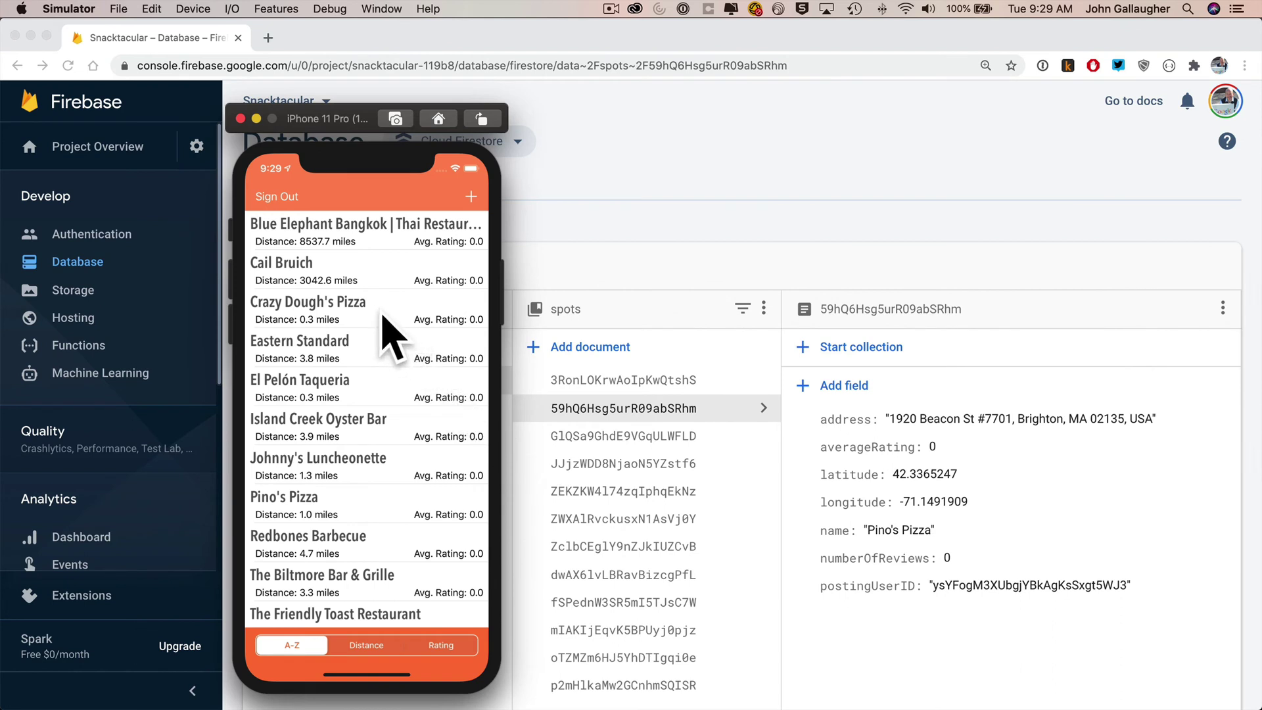
left_click(347, 503)
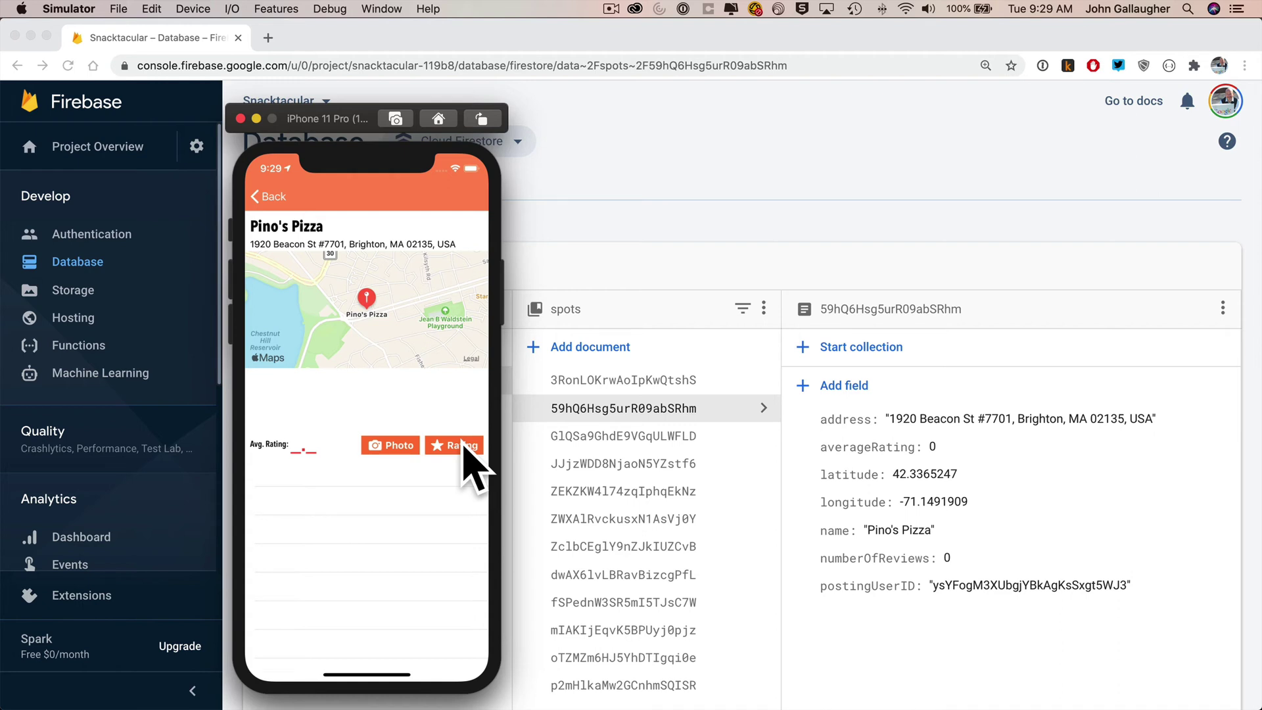
left_click(462, 445)
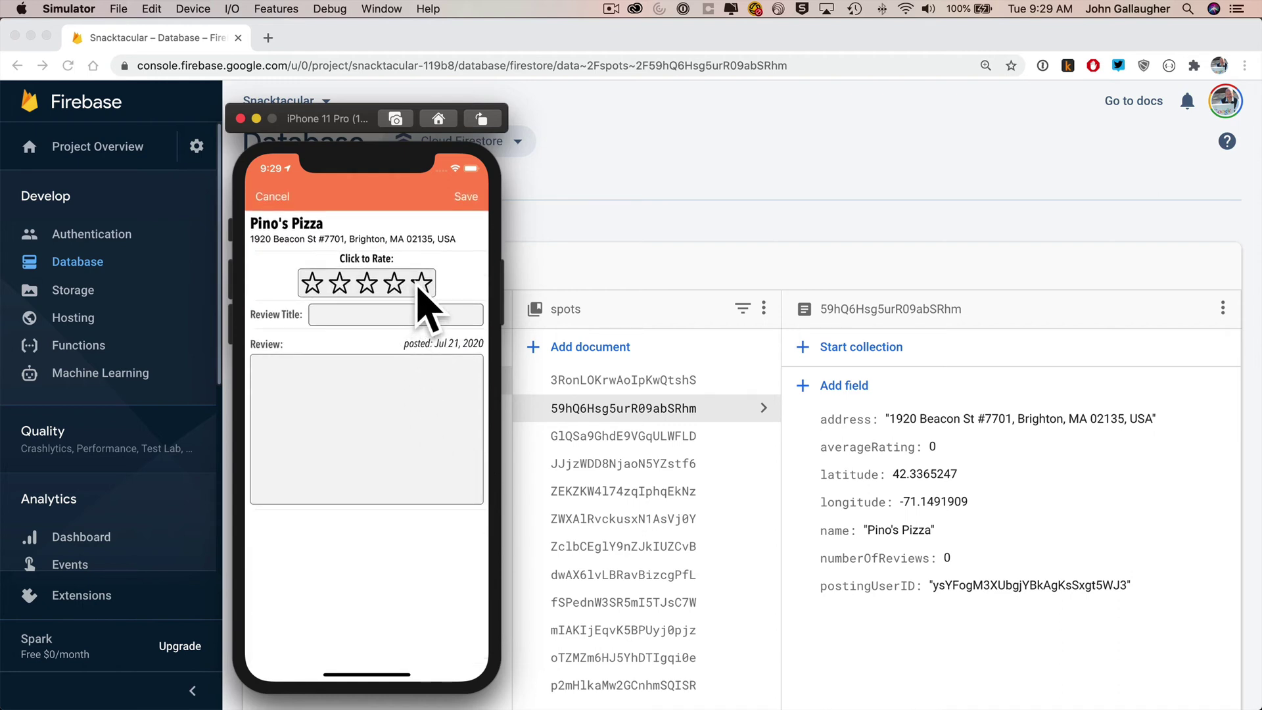
left_click(422, 288)
left_click(395, 315)
type("Sq")
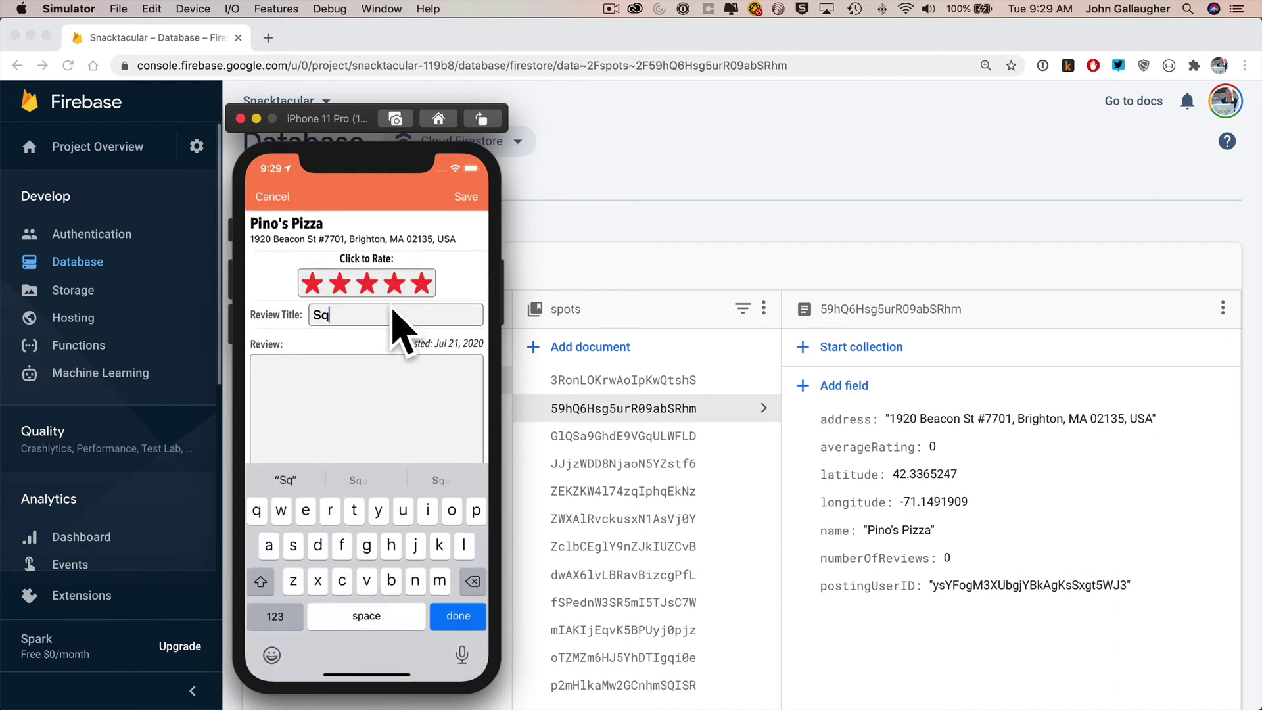
type("uare Pizza!")
key("Tab")
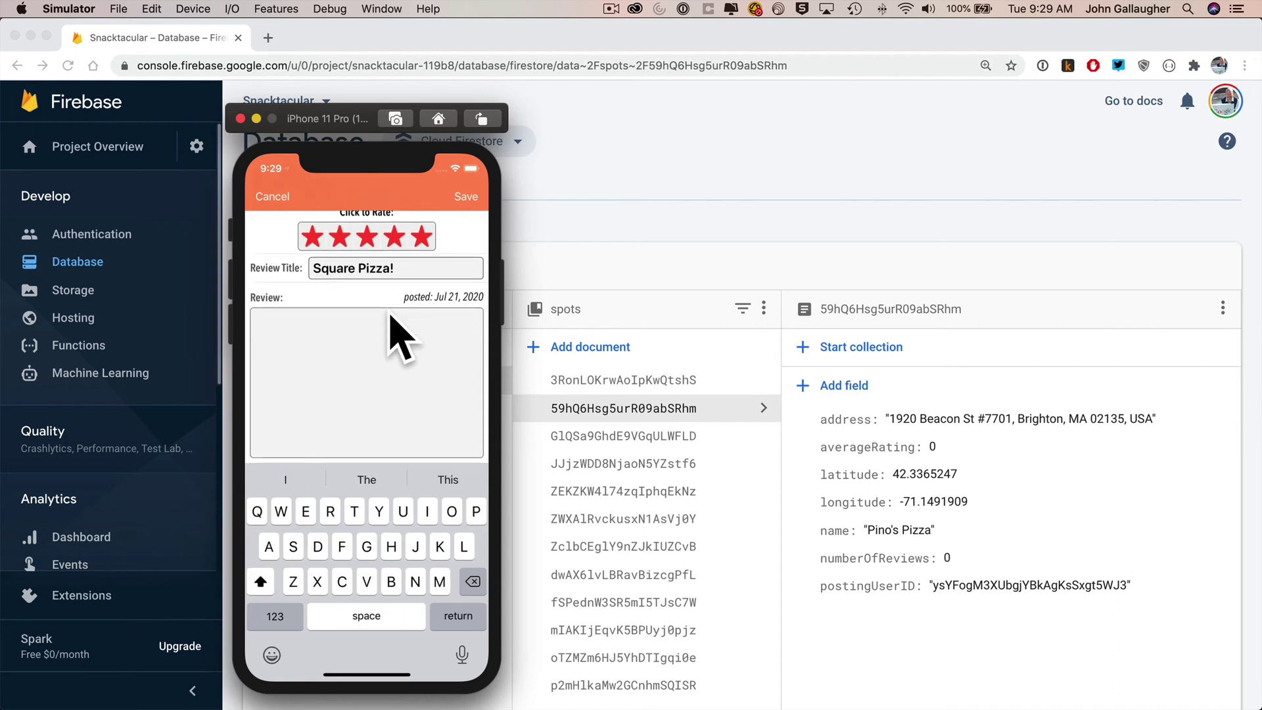
type("It's Hip to Be Square!")
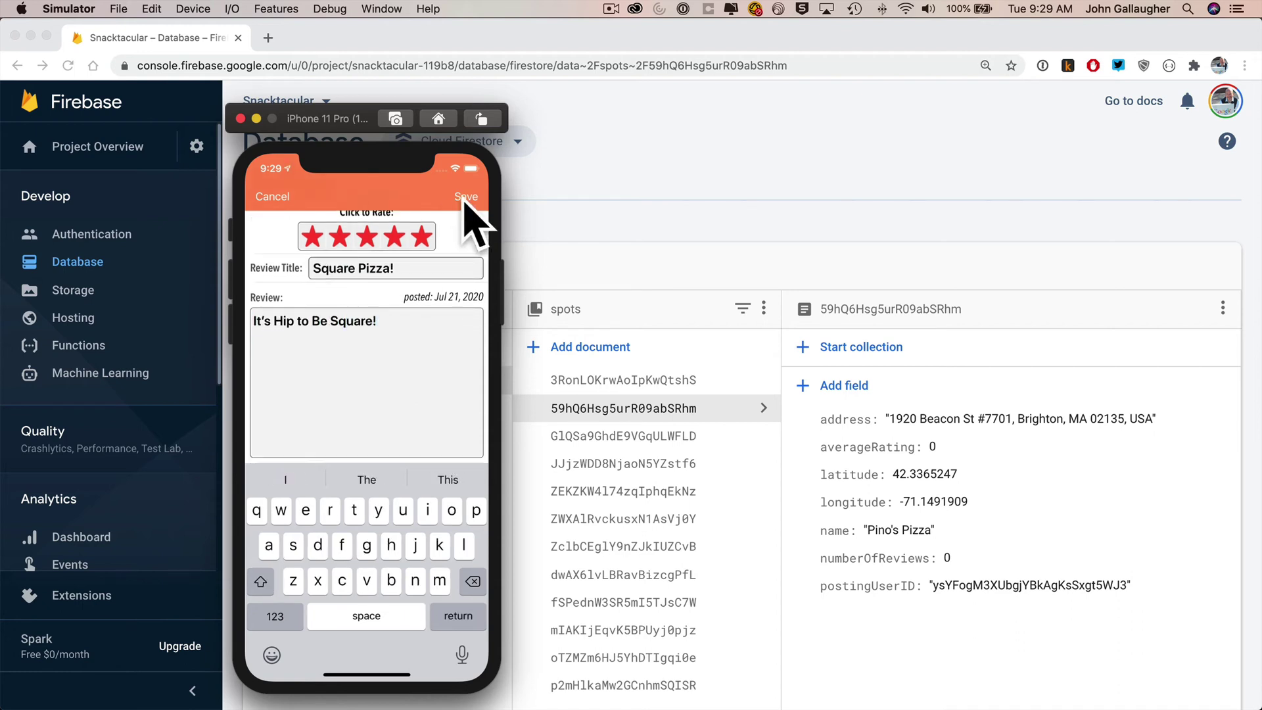
left_click(466, 196)
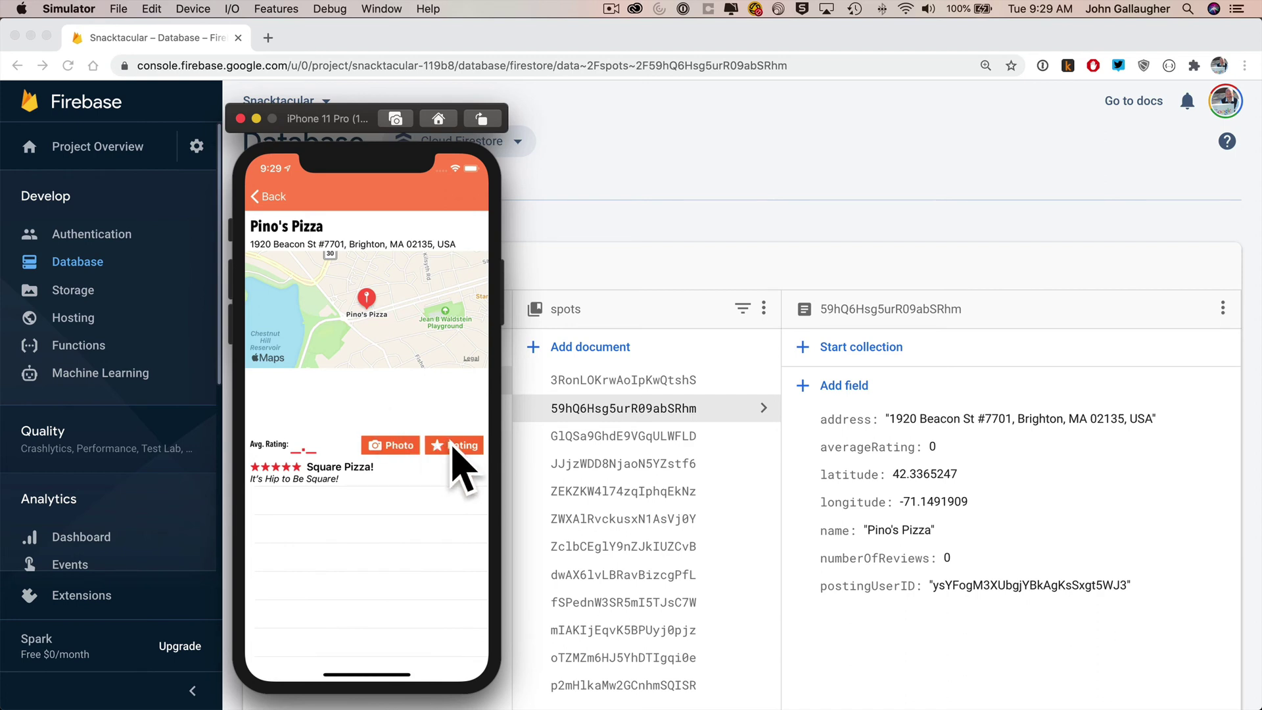
left_click(424, 471)
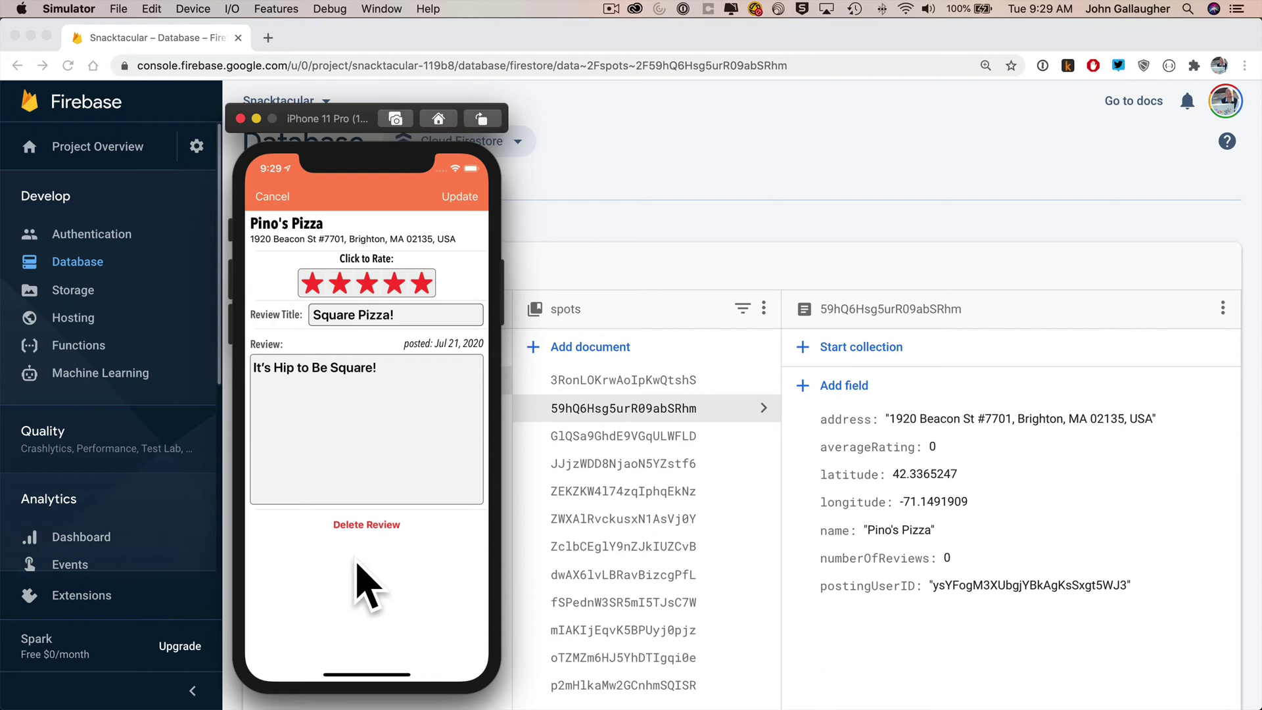
- Confirm in Firestore that Pino's Pizza's new reviews subcollection holds one review document
left_click(829, 607)
left_click(813, 65)
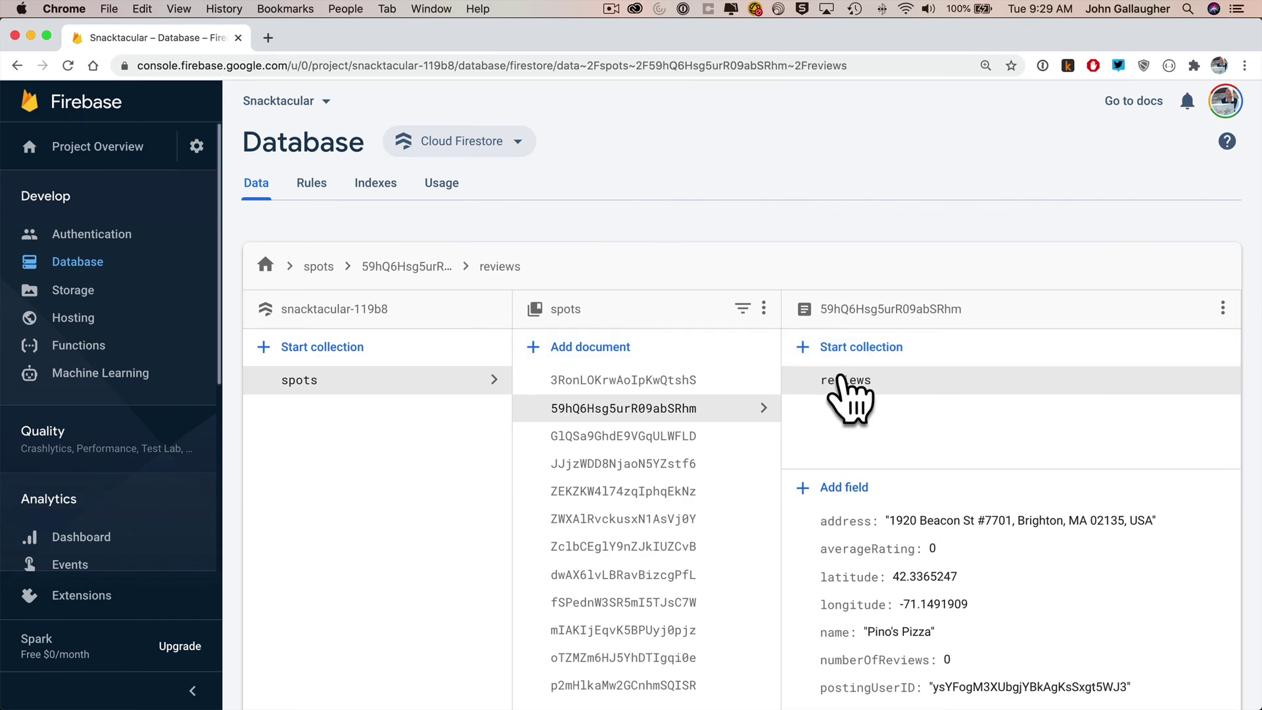
left_click(843, 385)
key("super+Tab")
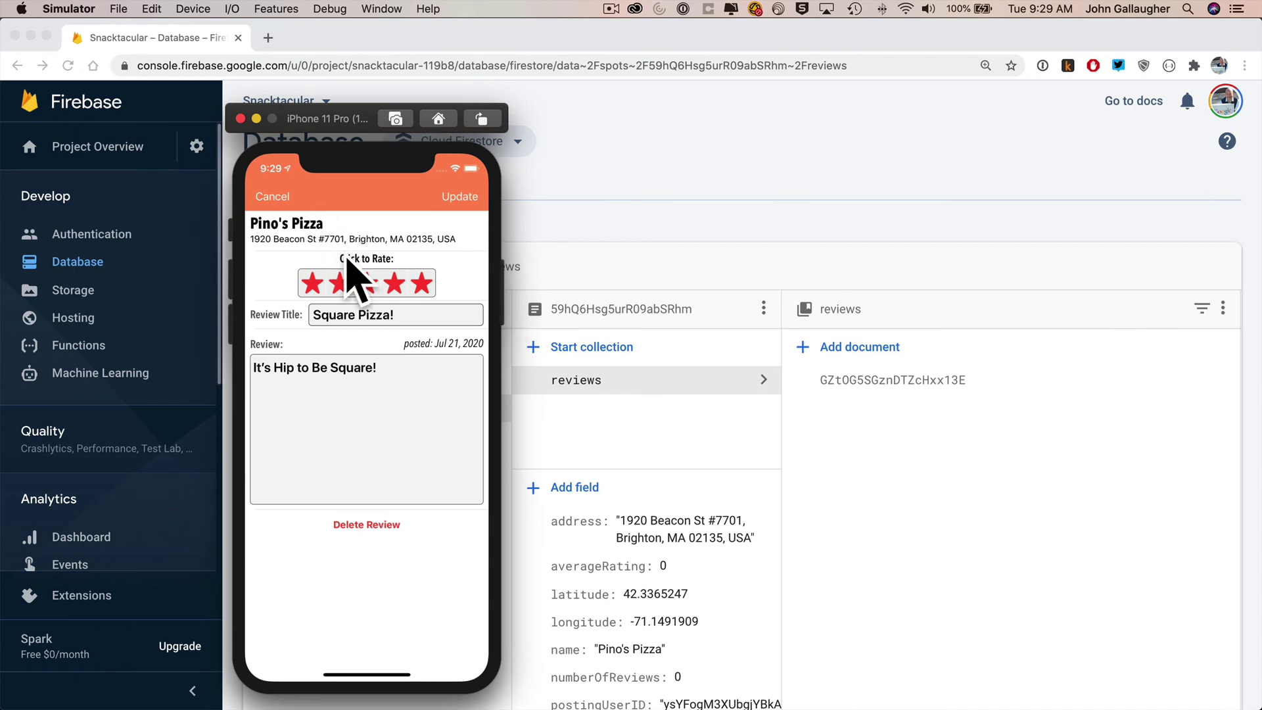
- Save a new three-star 'No Zuc Stix' review on Pino's Pizza, then reopen it
left_click(273, 196)
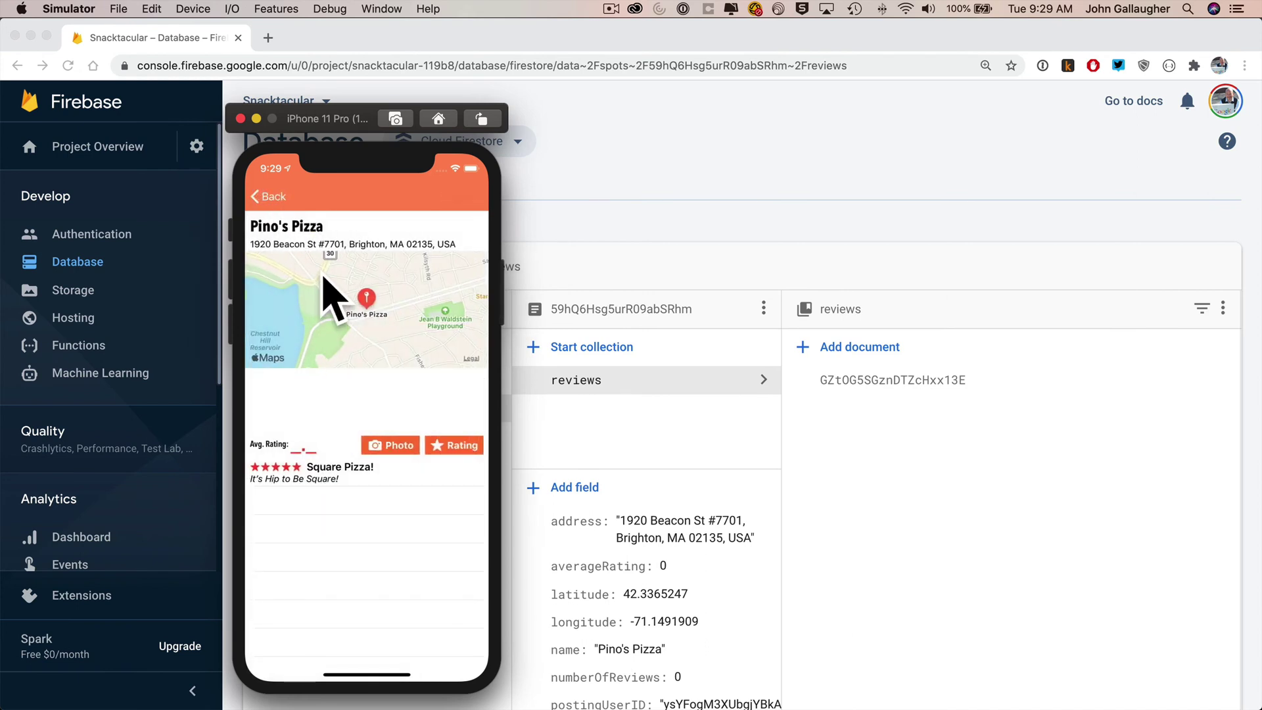
left_click(452, 444)
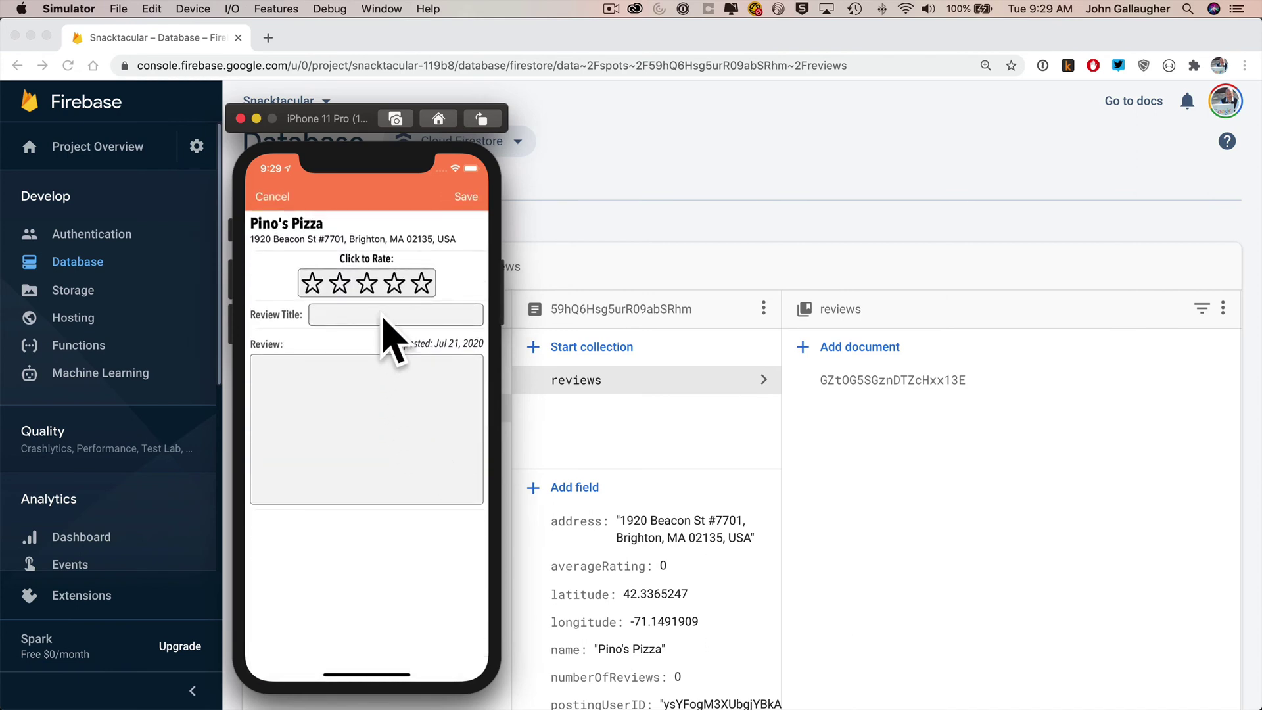
left_click(366, 285)
left_click(377, 315)
type("No Zuc ")
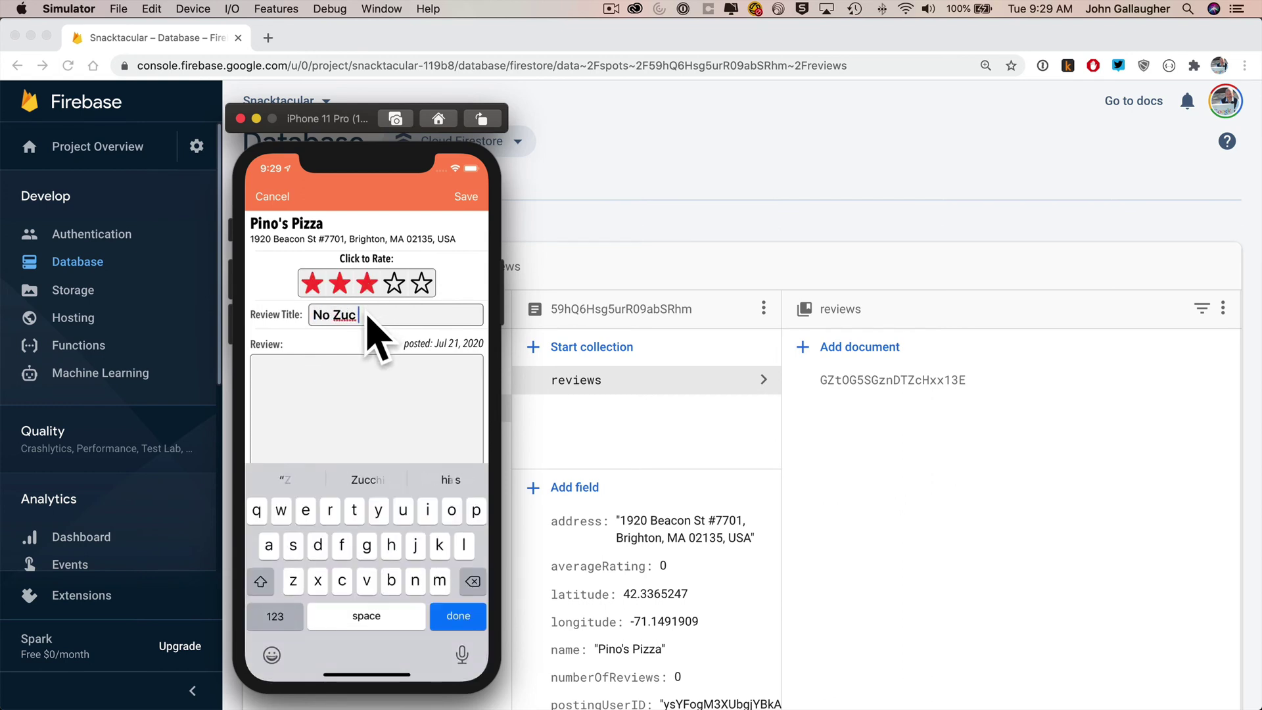
type("Stix")
left_click(375, 330)
type("I needs me some ")
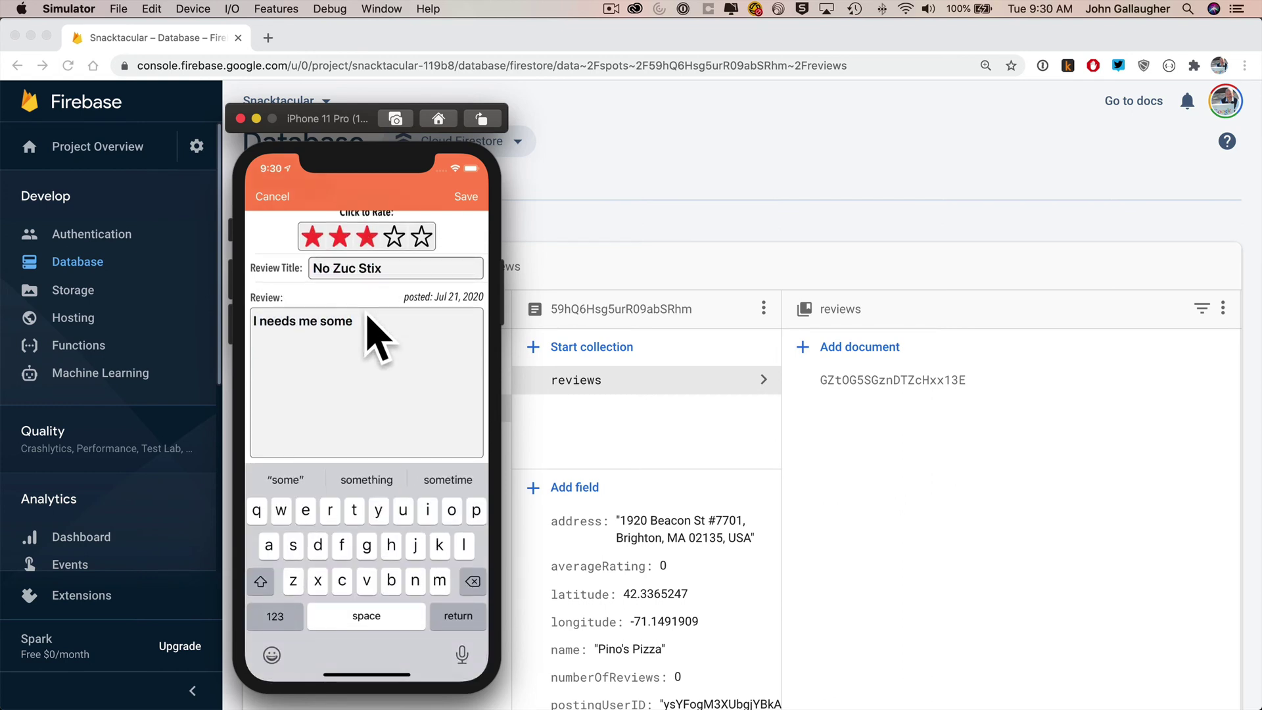
type("zucchini!")
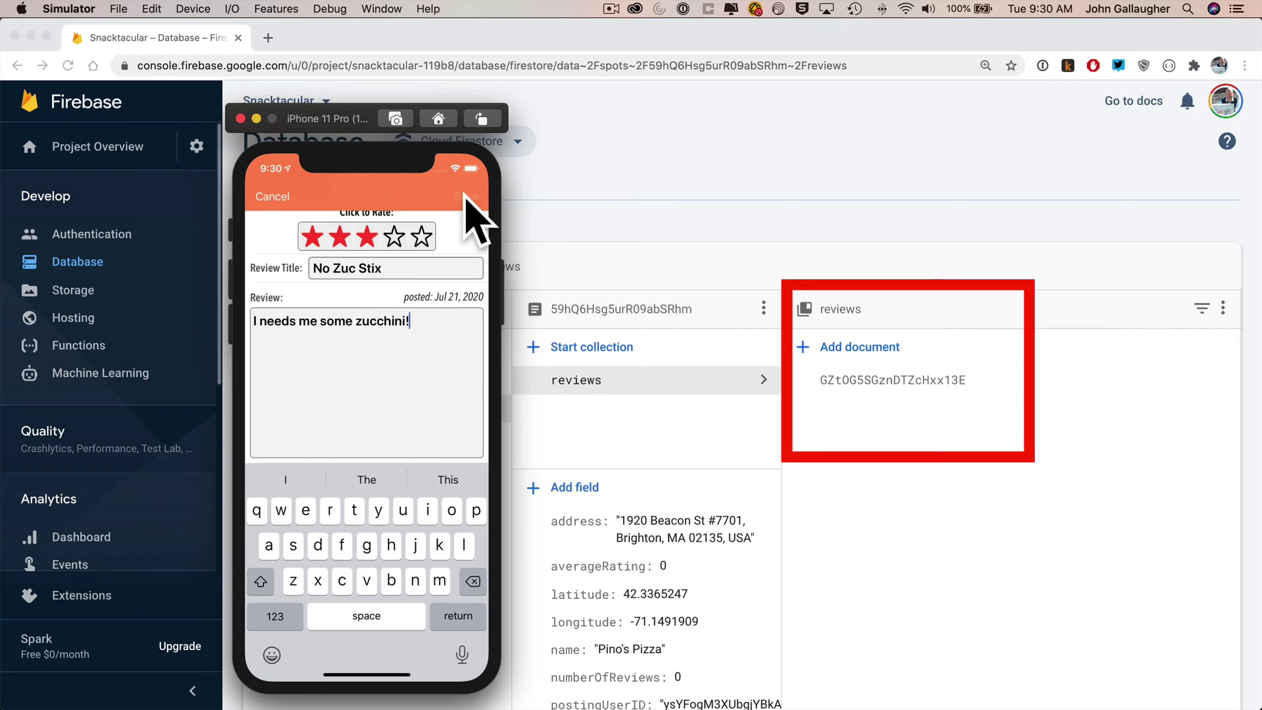
left_click(466, 197)
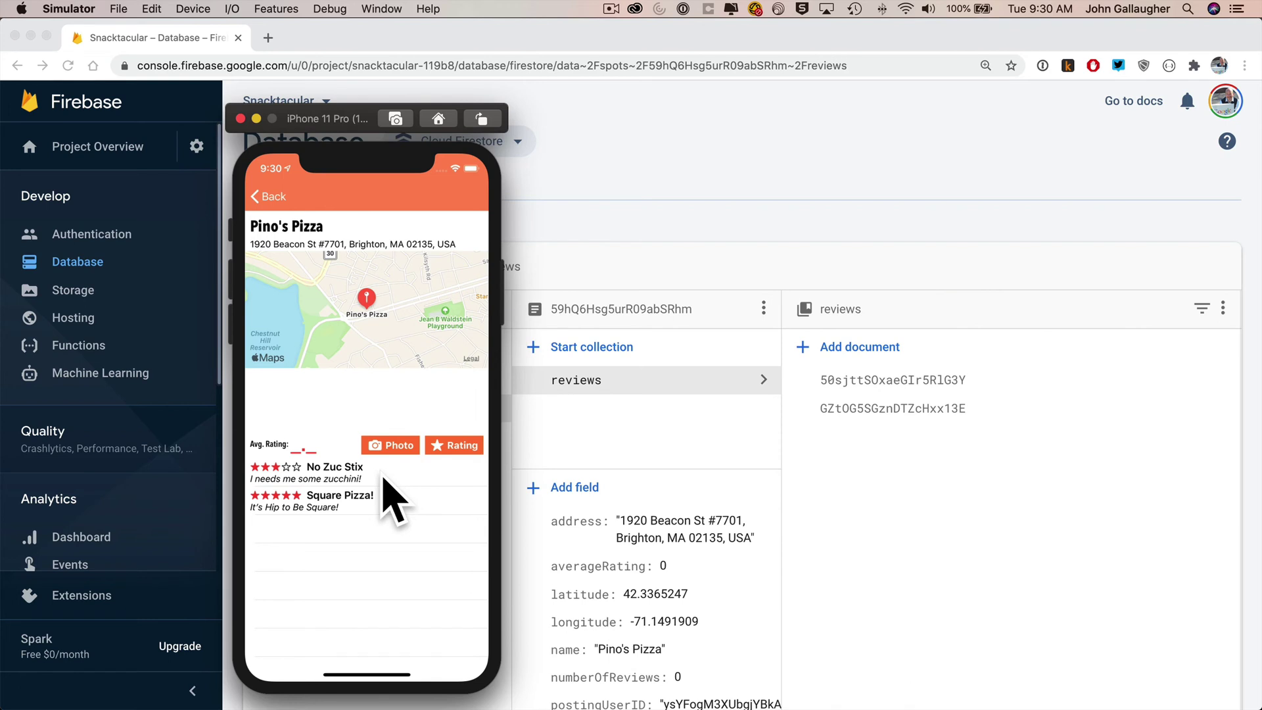
left_click(378, 474)
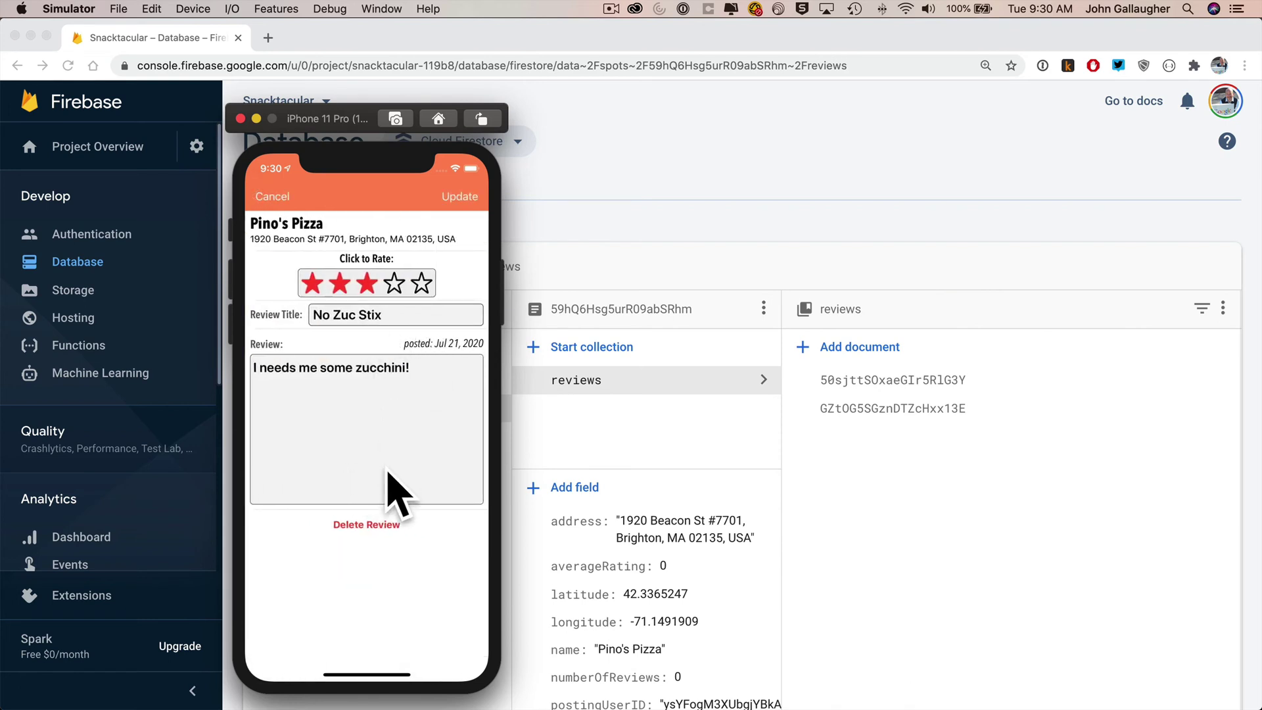
- Delete the 'No Zuc Stix' and 'Square Pizza!' reviews from Pino's Pizza
left_click(368, 524)
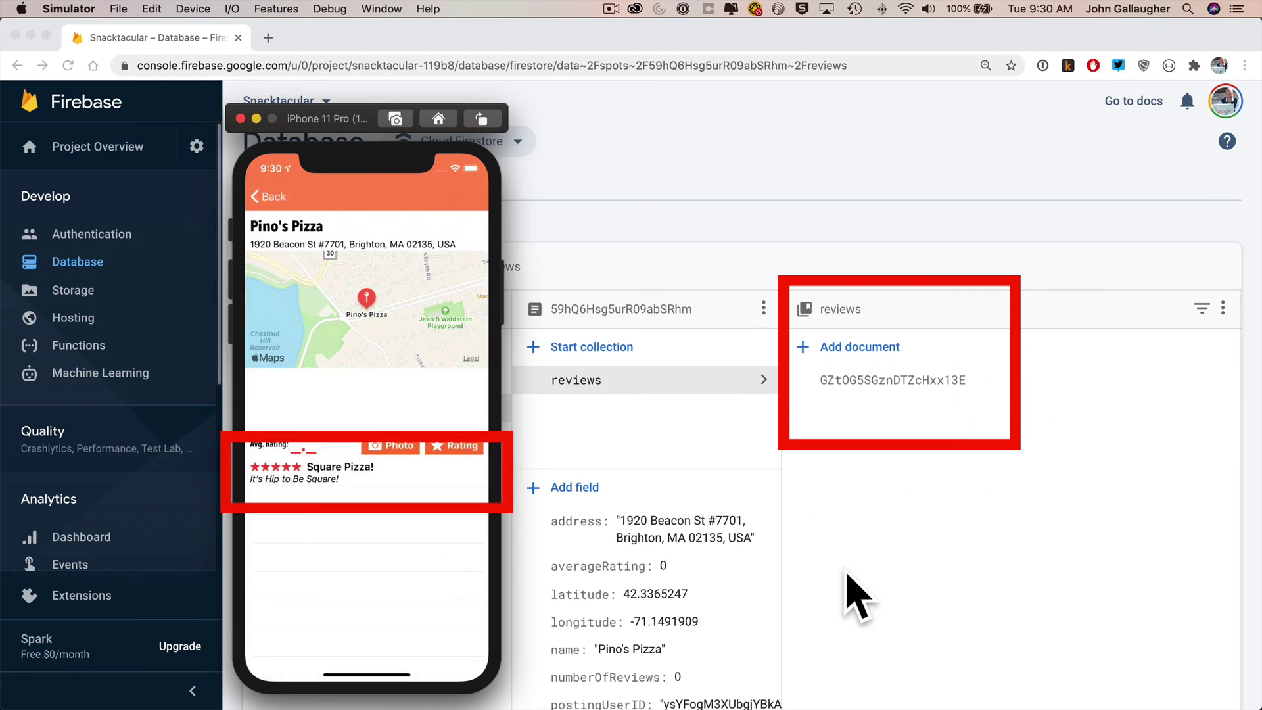
left_click(314, 480)
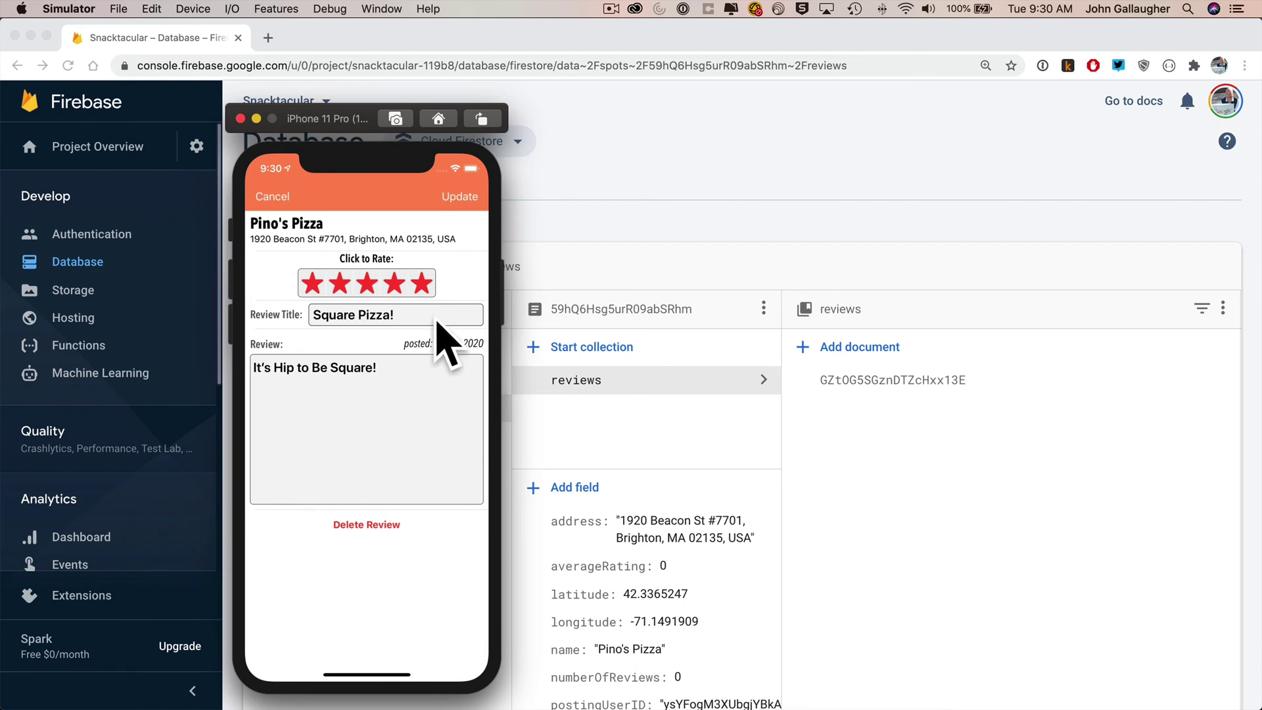
left_click(367, 524)
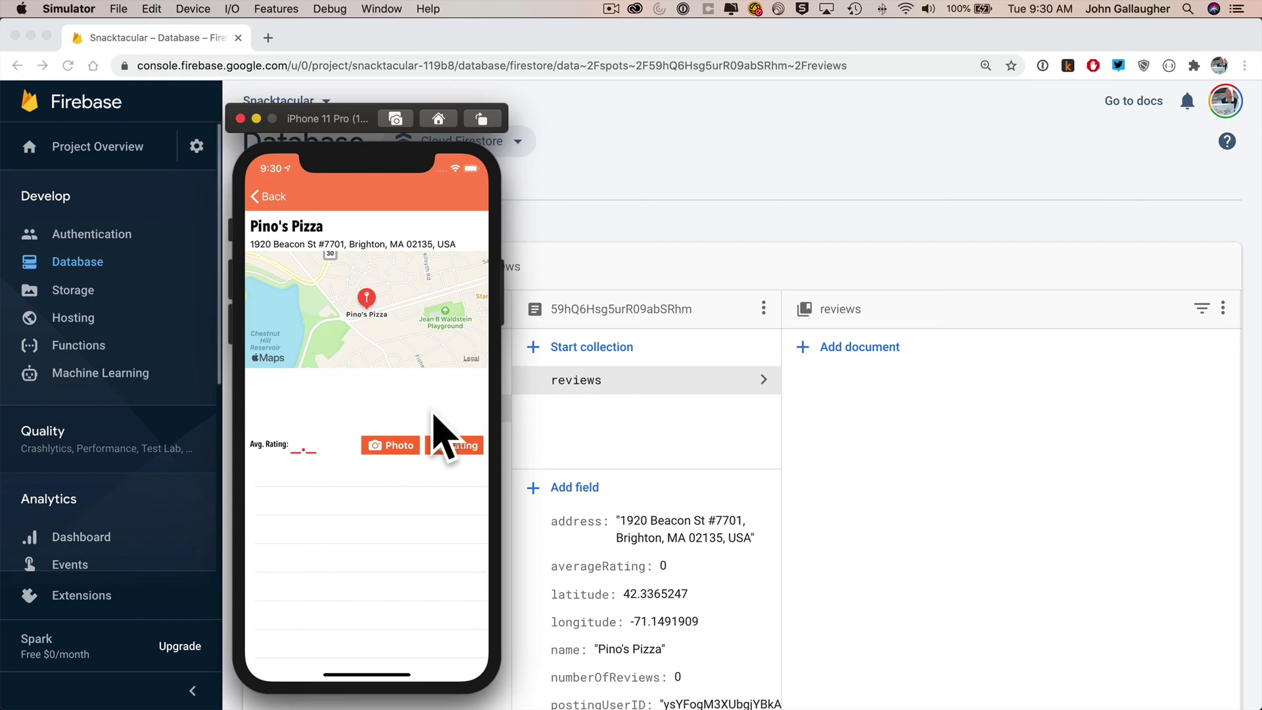
- Save a five-star 'Square pizza is da bomb!' review reading 'Go Sicilian!' and reopen it
left_click(455, 445)
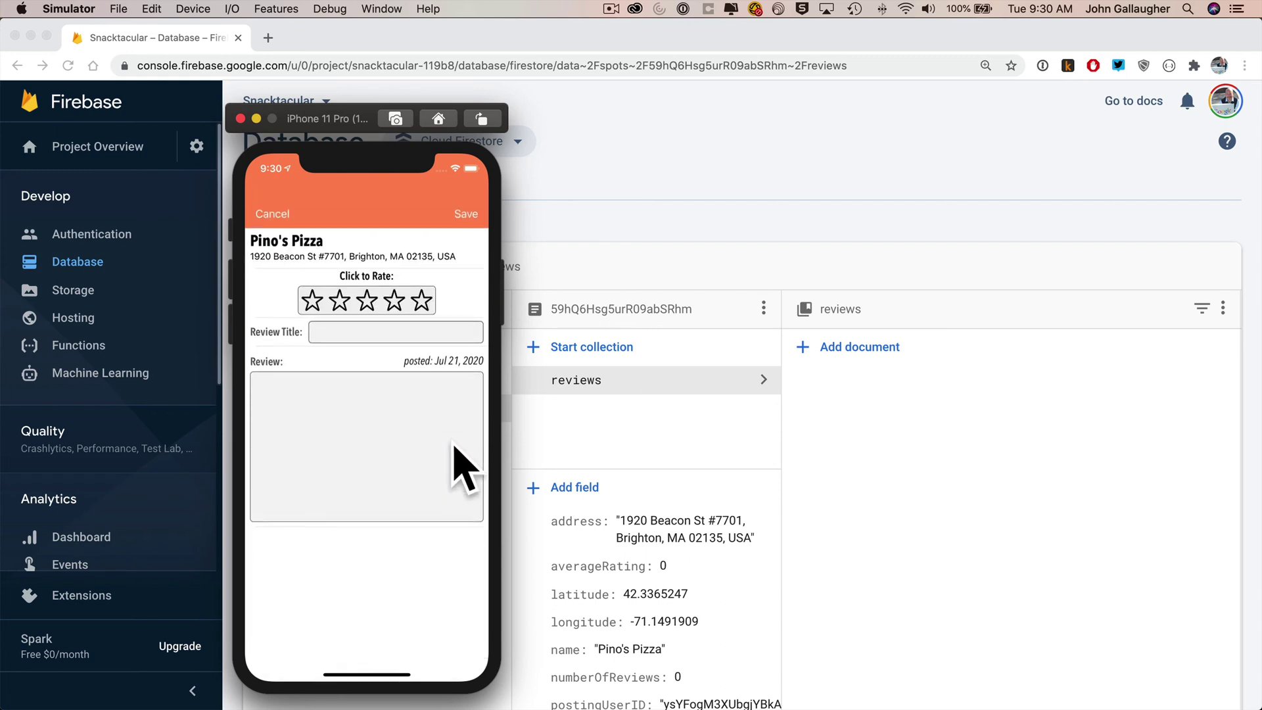
left_click(422, 285)
left_click(395, 315)
type("Square pizza is da bomb!")
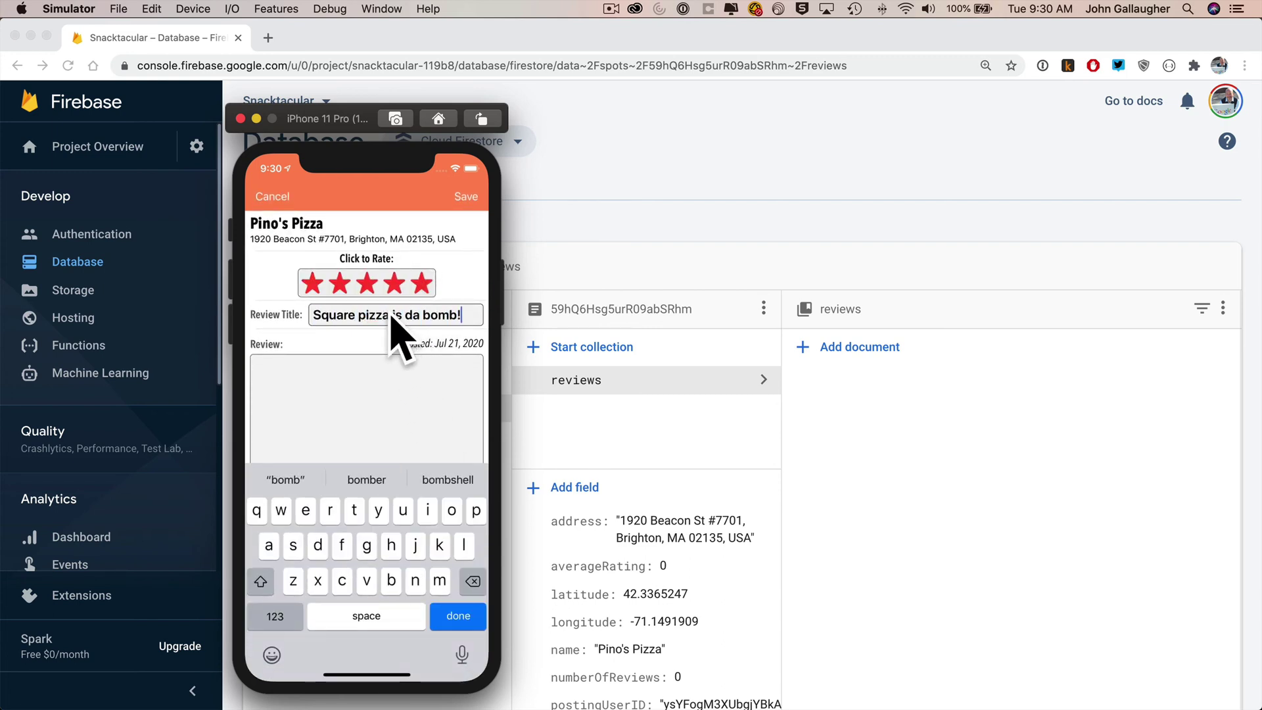
left_click(394, 394)
type("Go Sicilian!")
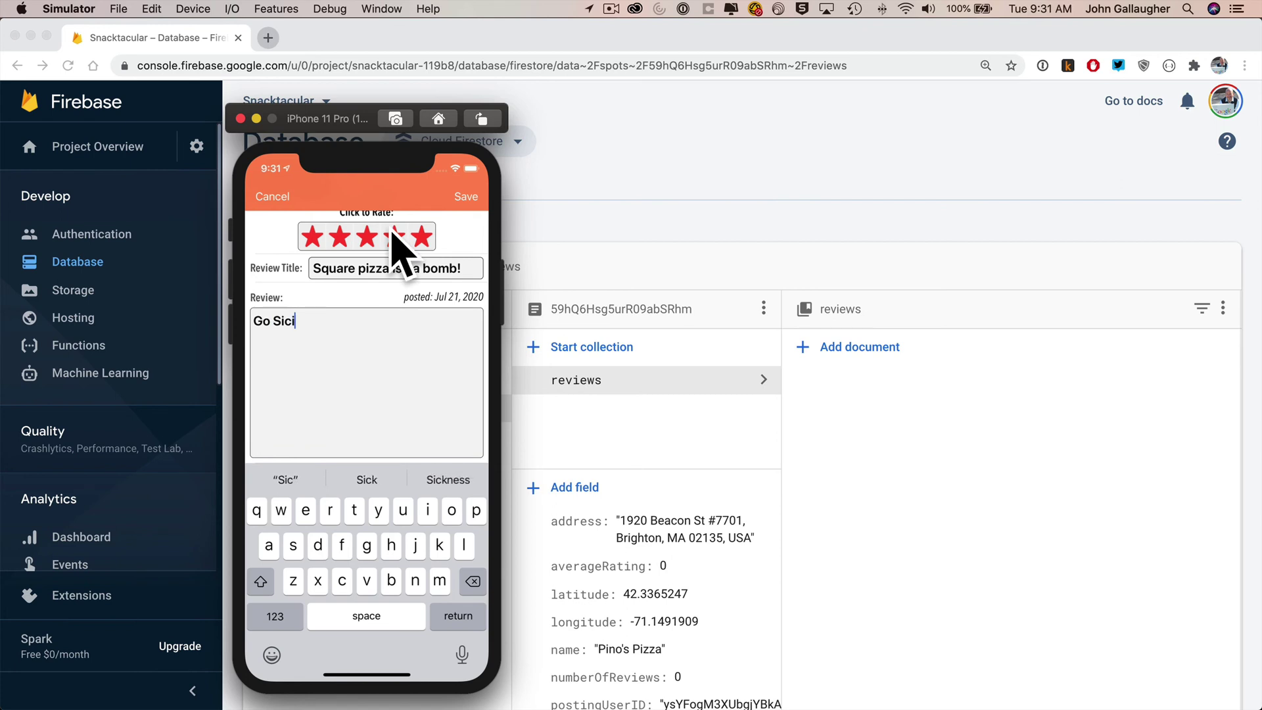
left_click(466, 196)
left_click(365, 472)
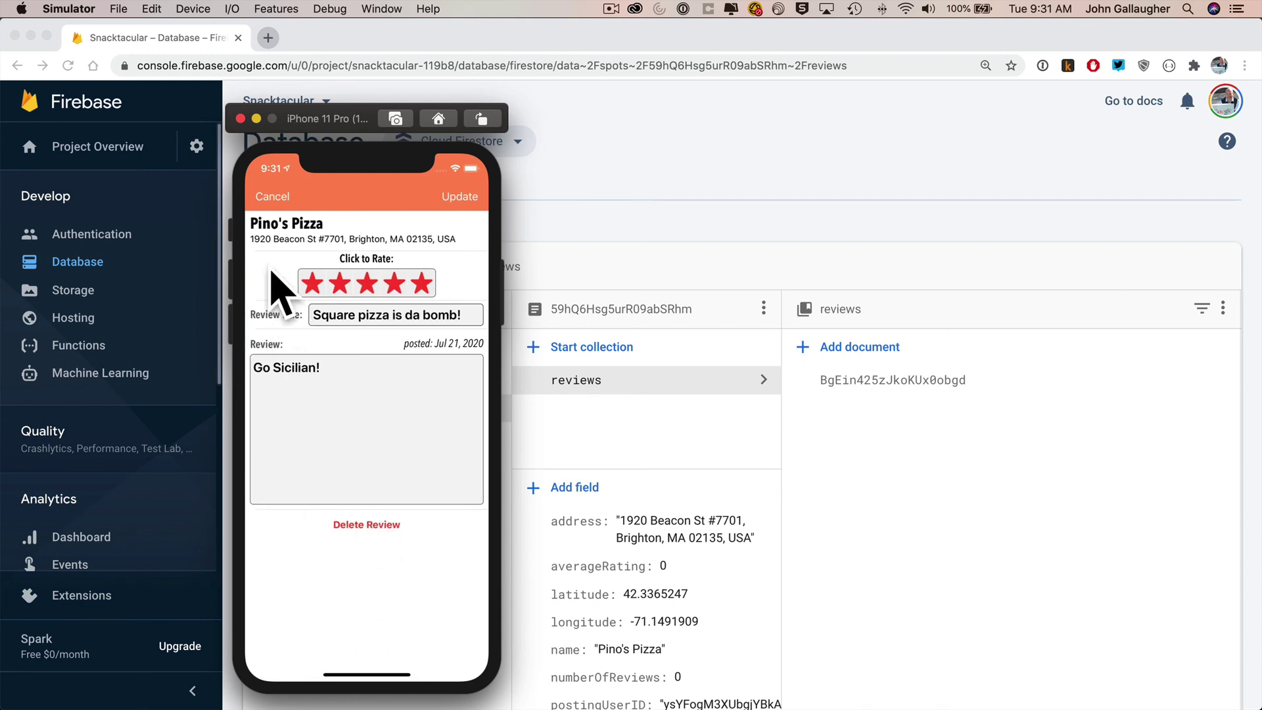
- Sign out of Snacktacular and sign back in with a Google account
left_click(272, 197)
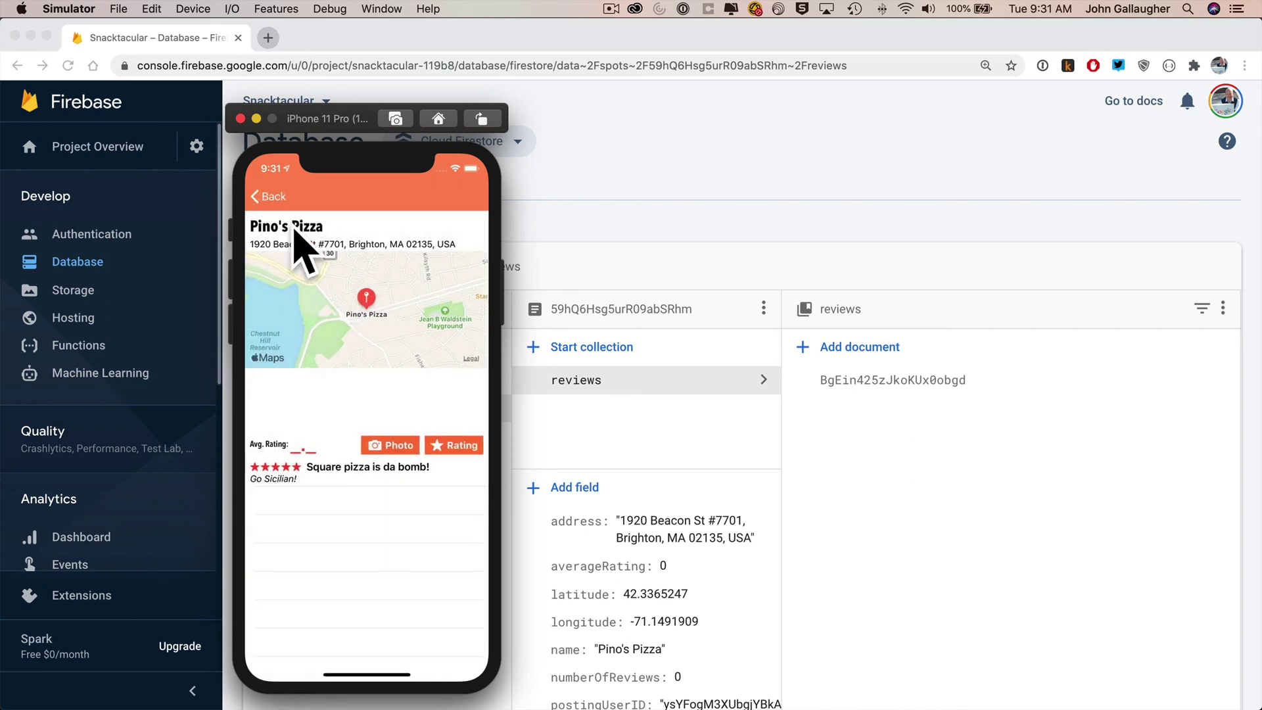
left_click(278, 196)
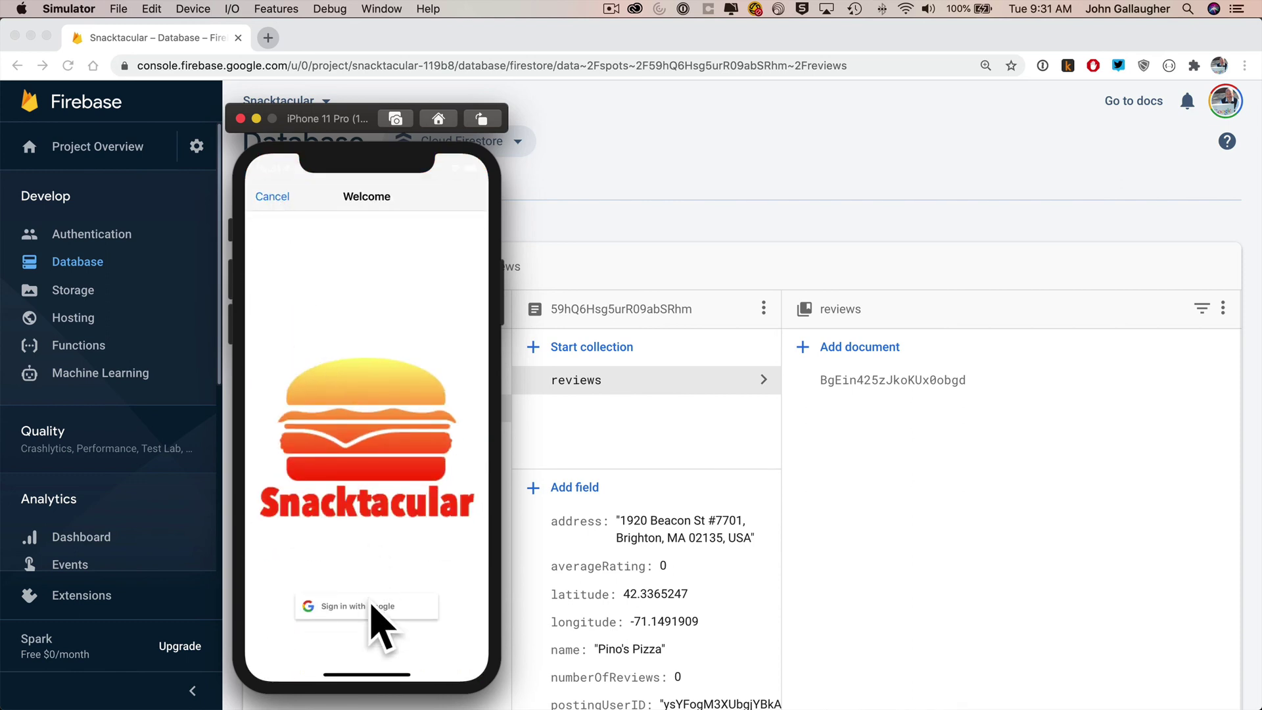
left_click(368, 605)
left_click(410, 460)
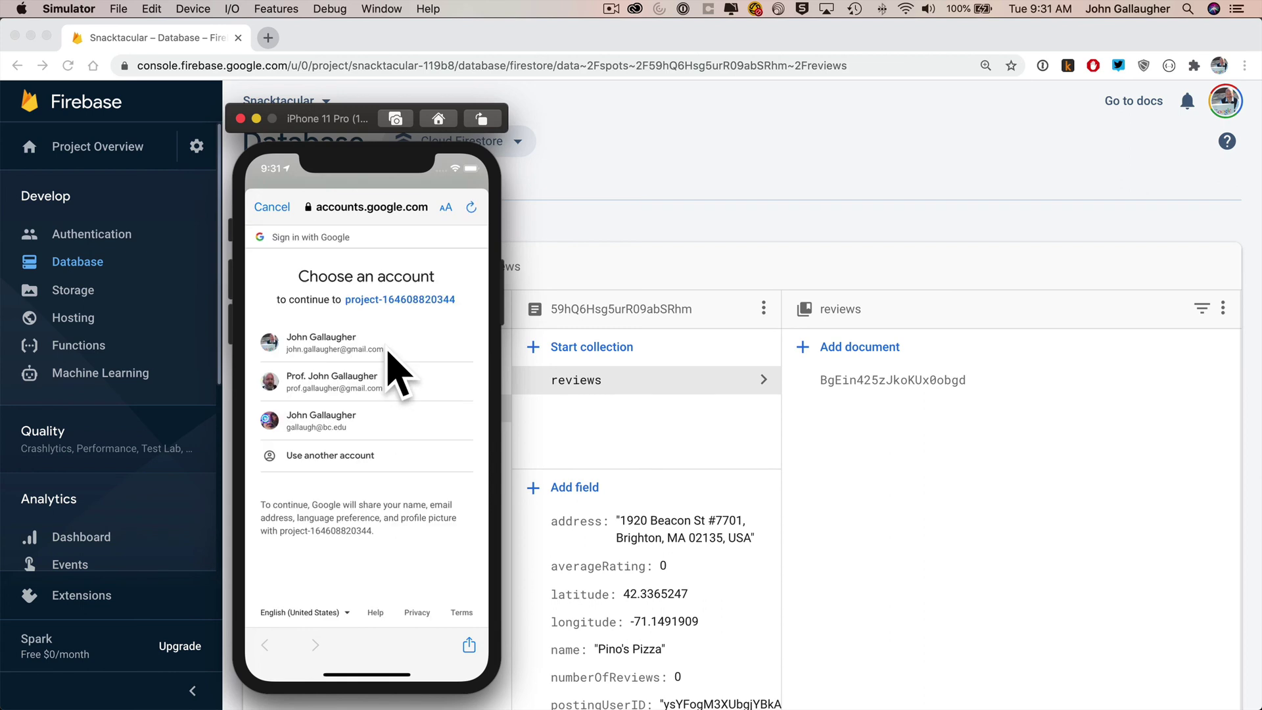
left_click(360, 402)
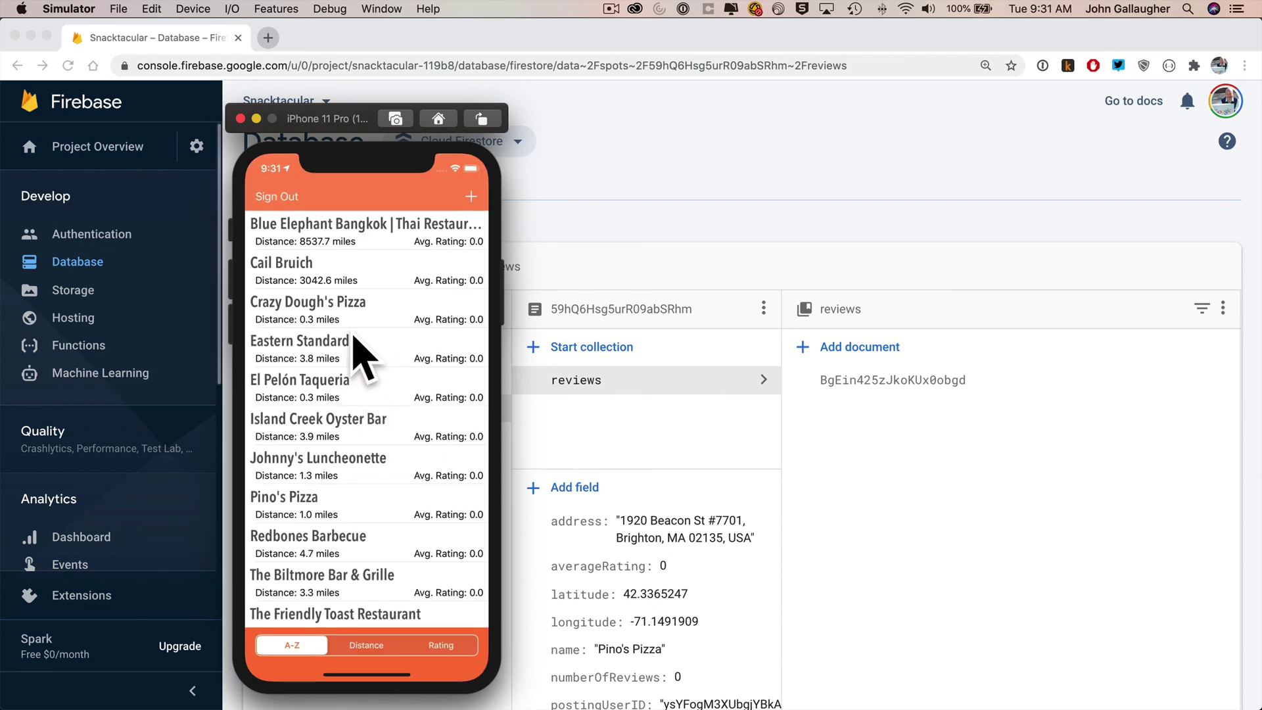
- Reopen Pino's Pizza's 'Square pizza is da bomb!' review and close it unchanged
left_click(326, 498)
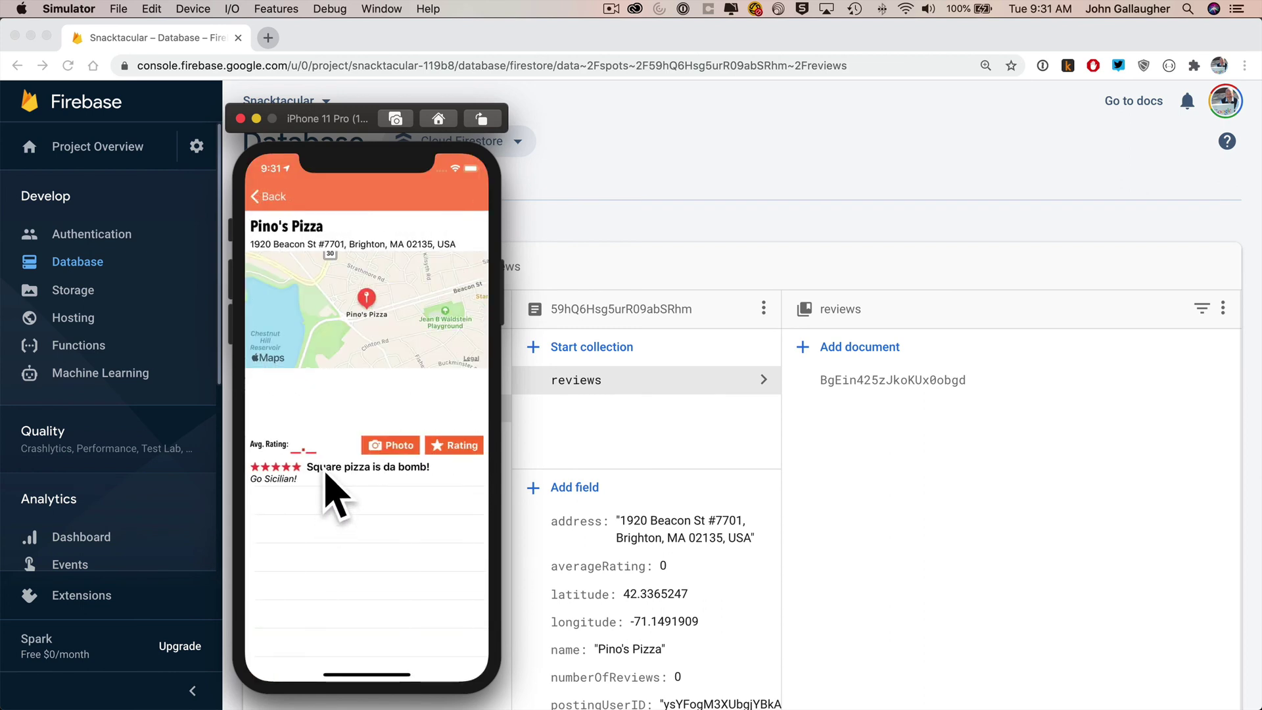
left_click(325, 482)
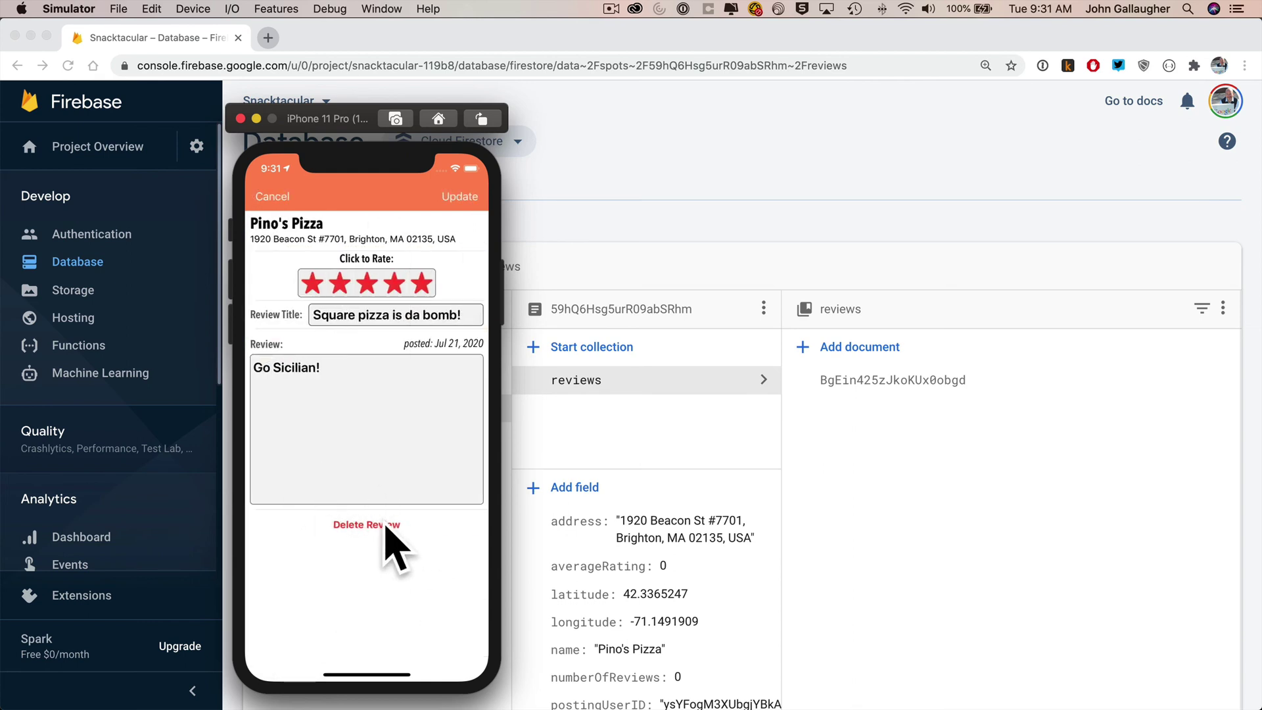
left_click(272, 196)
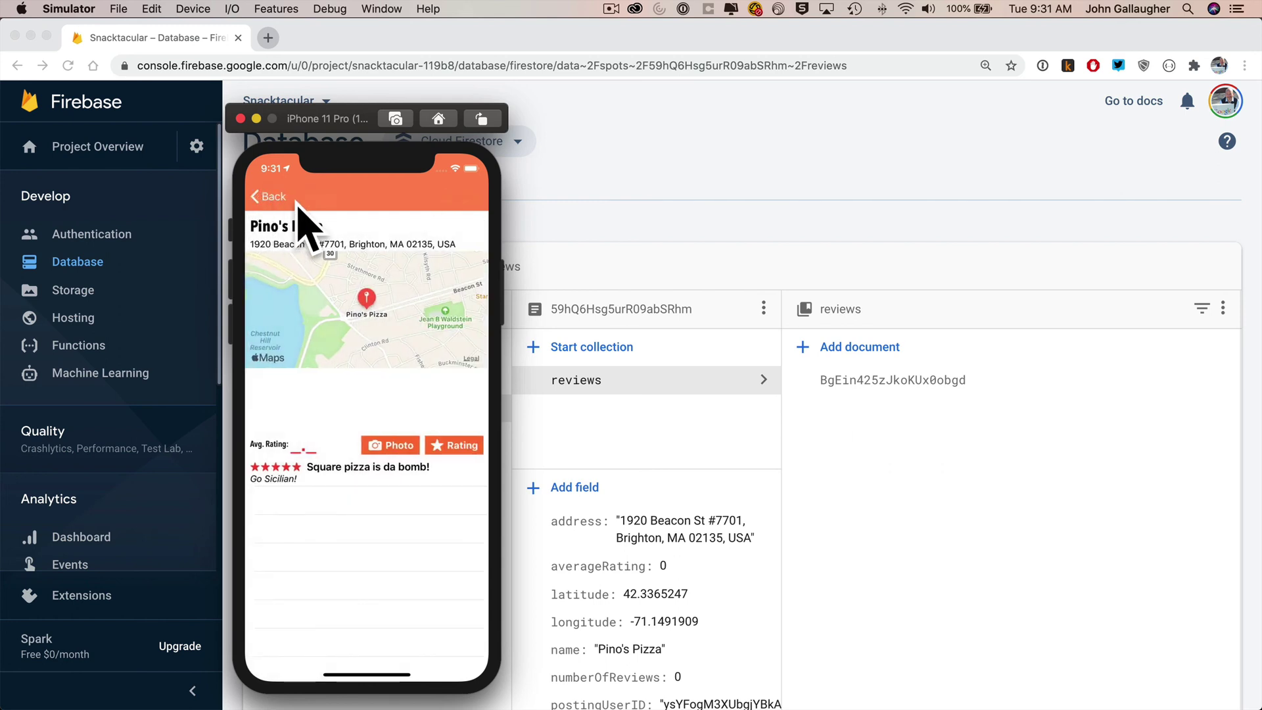
left_click(868, 444)
- Inspect the Firestore review document's rating, title and poster fields, then sign out
left_click(893, 381)
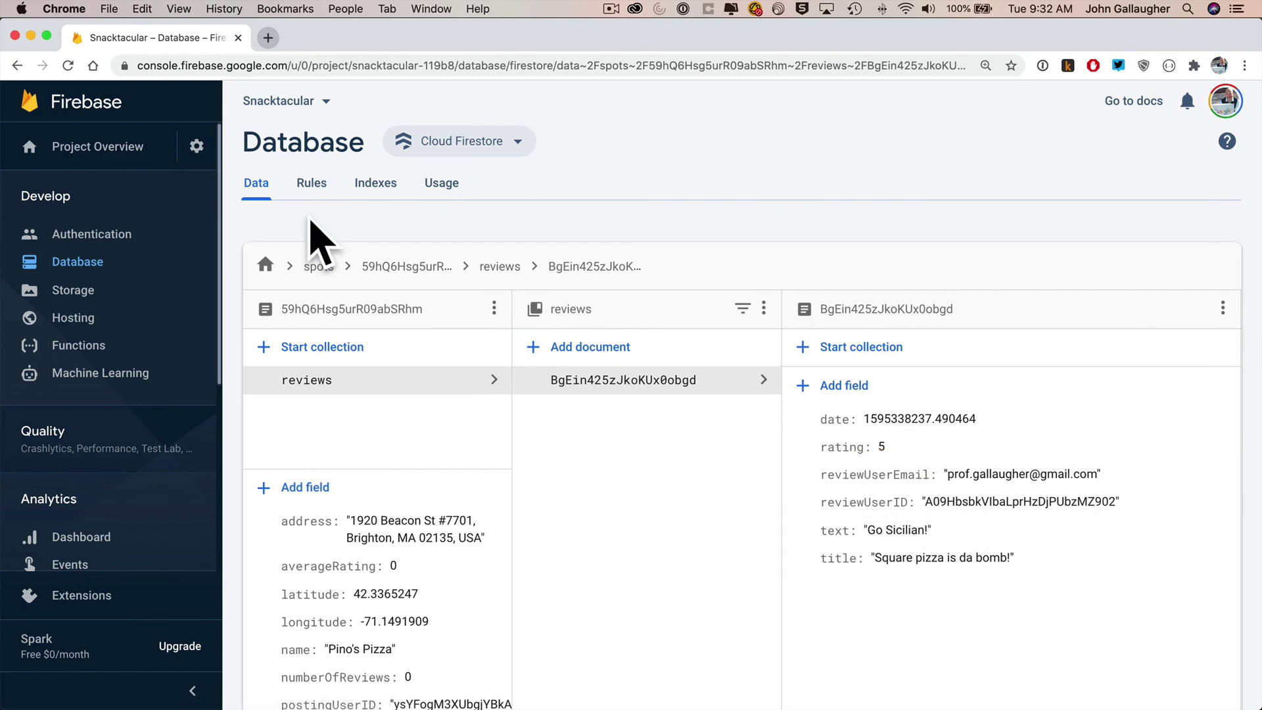
key("super+Tab")
left_click(281, 198)
- Sign back into Snacktacular with a Google account and open Pino's Pizza
left_click(365, 606)
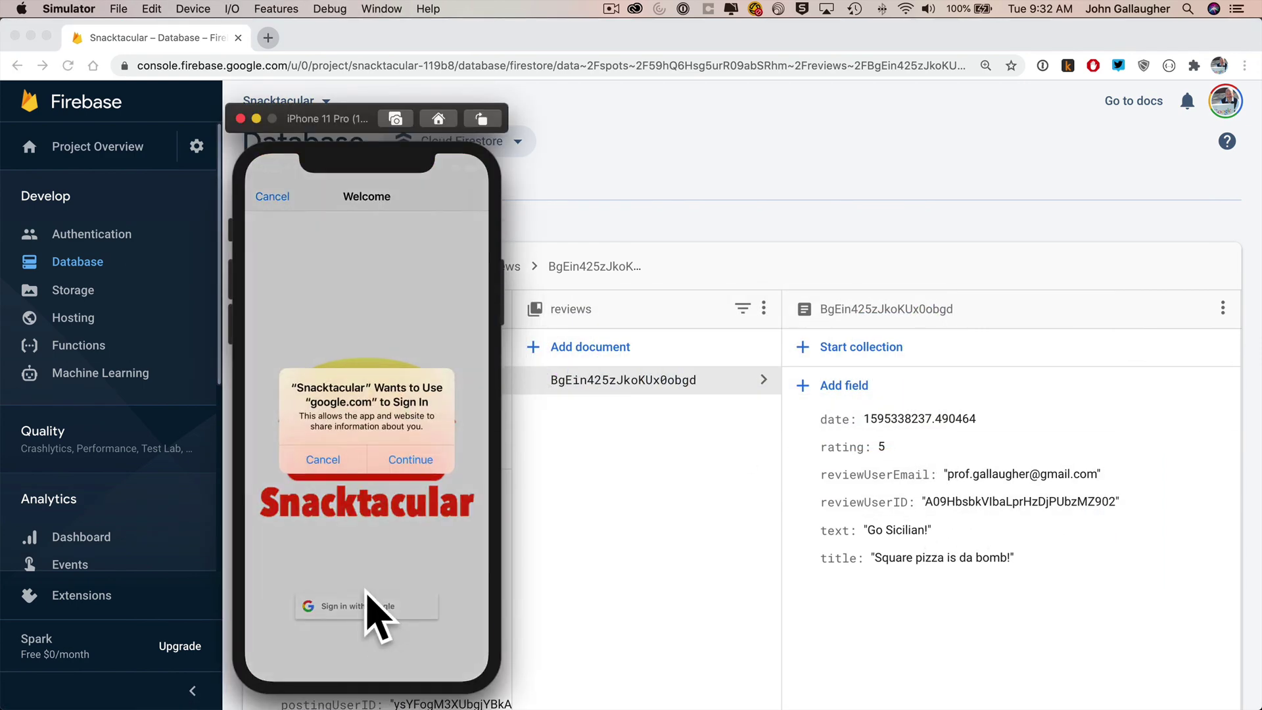
left_click(410, 461)
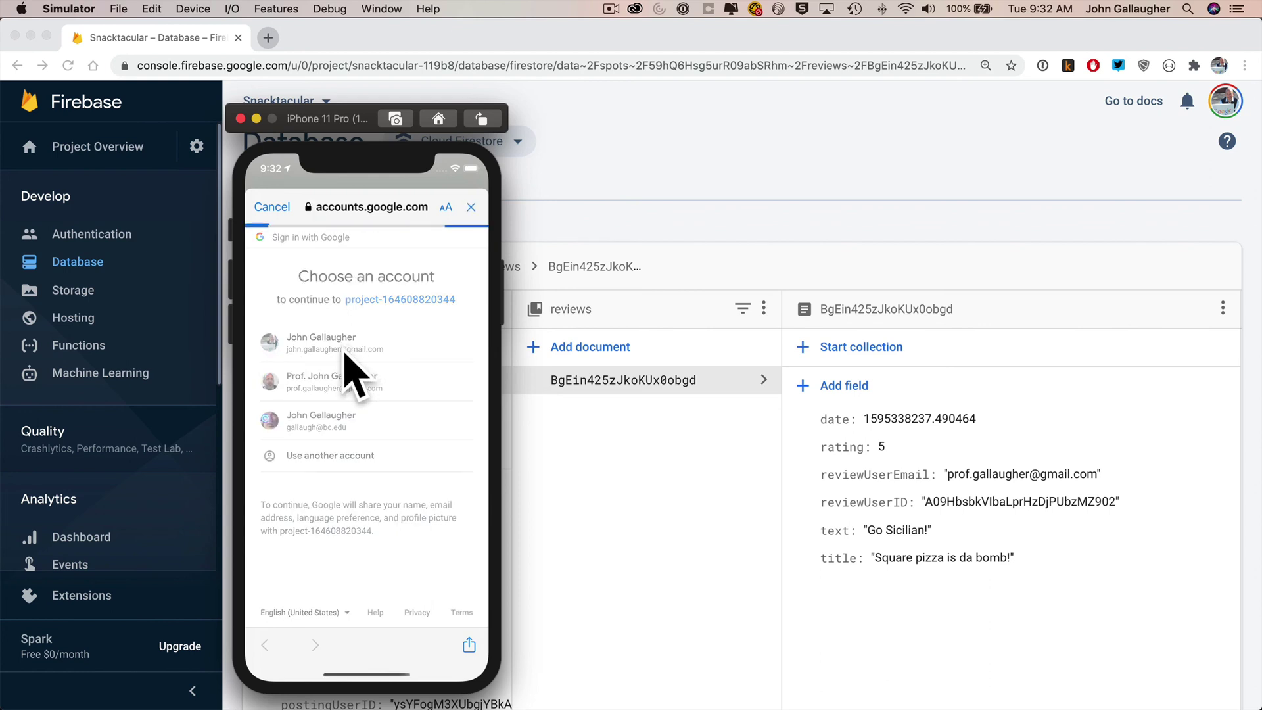
left_click(345, 344)
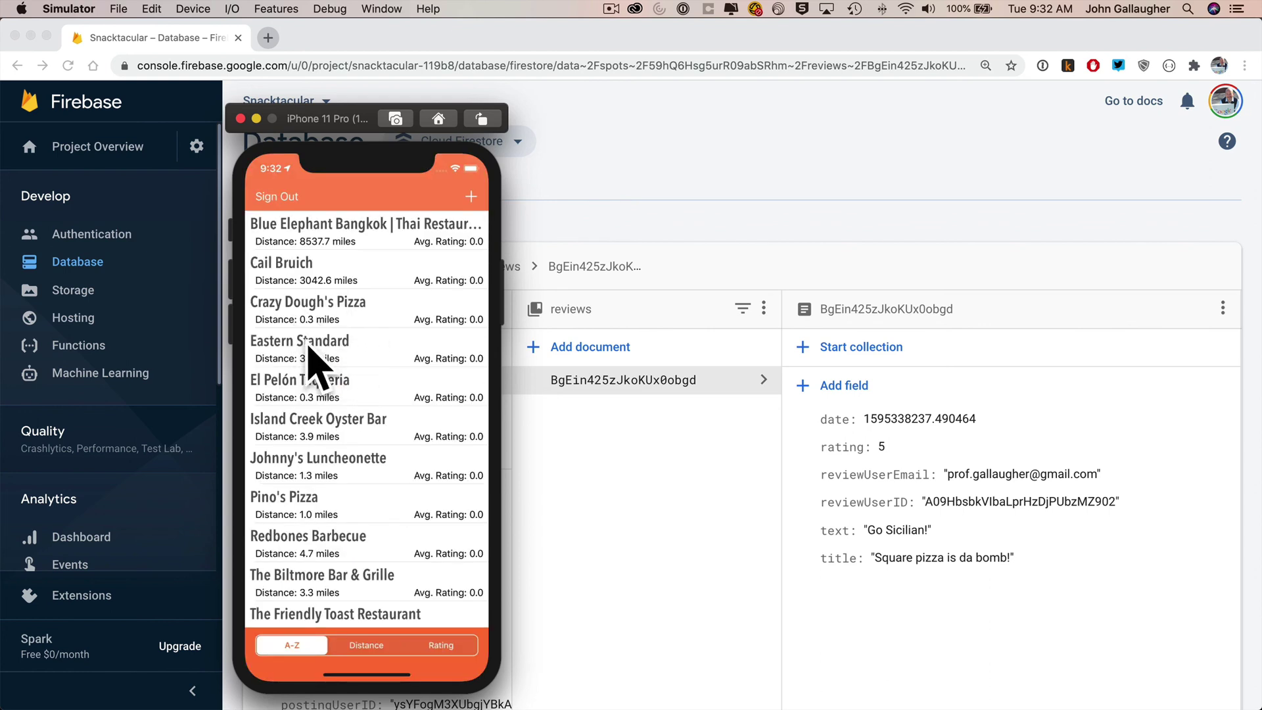
left_click(318, 503)
- View the 'Square pizza is da bomb!' review, then go to Island Creek Oyster Bar
left_click(327, 476)
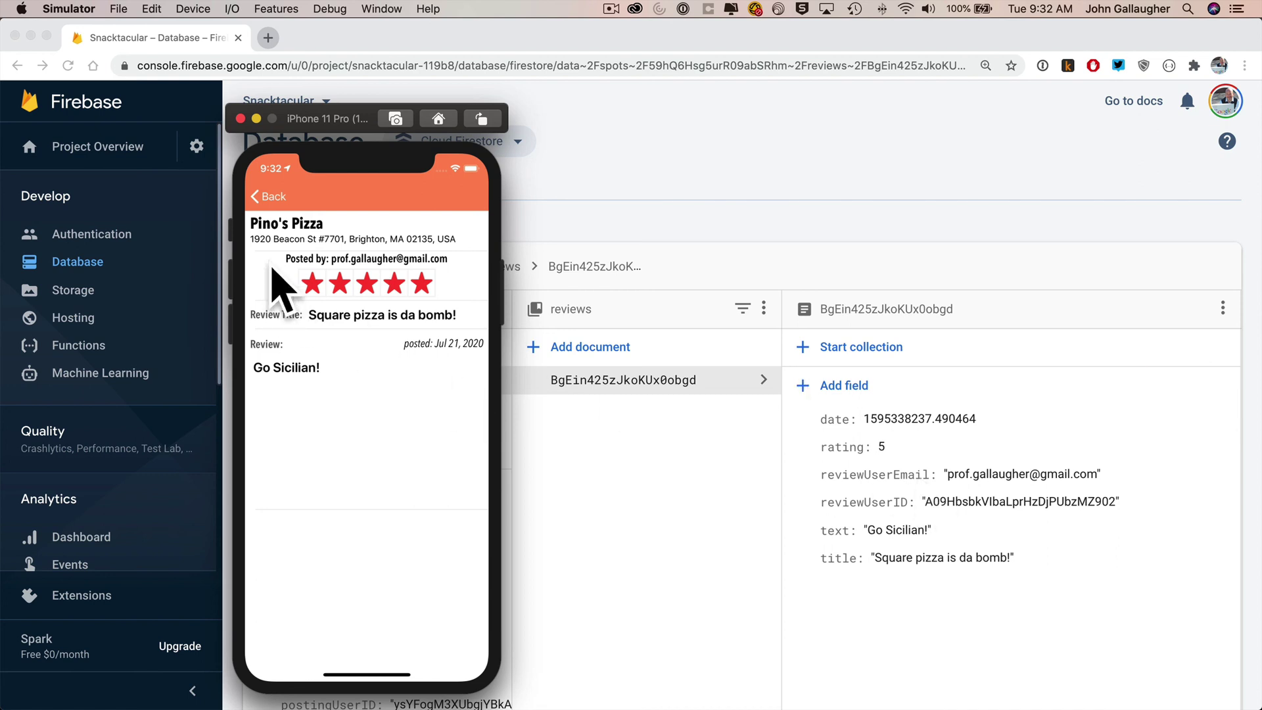
left_click(265, 196)
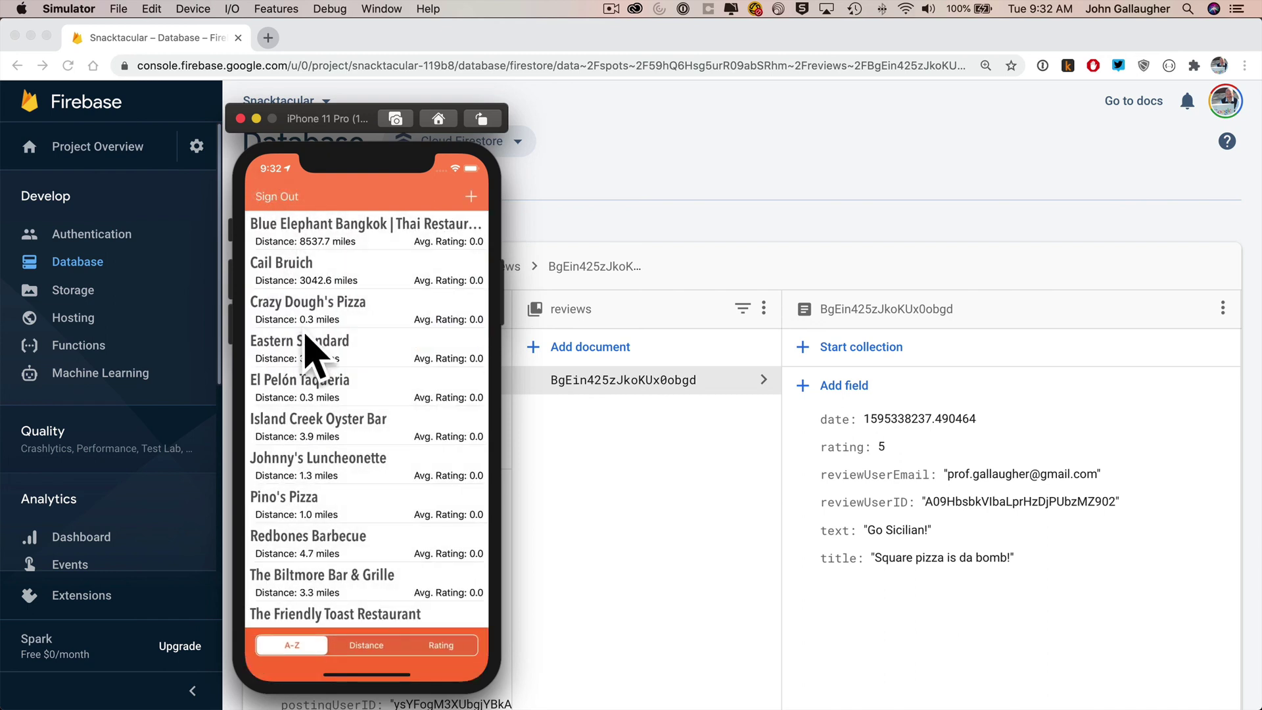
left_click(325, 424)
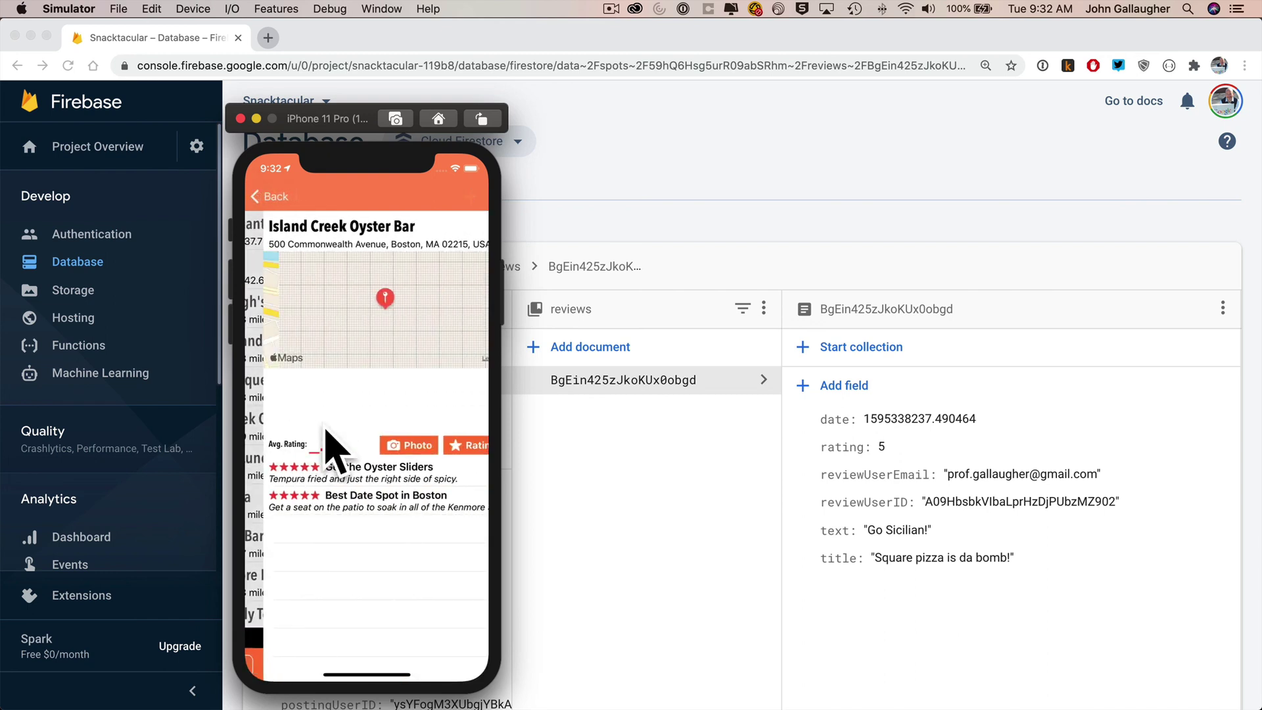
- Check both Island Creek reviews, then delete 'Get the Oyster Sliders'
left_click(348, 478)
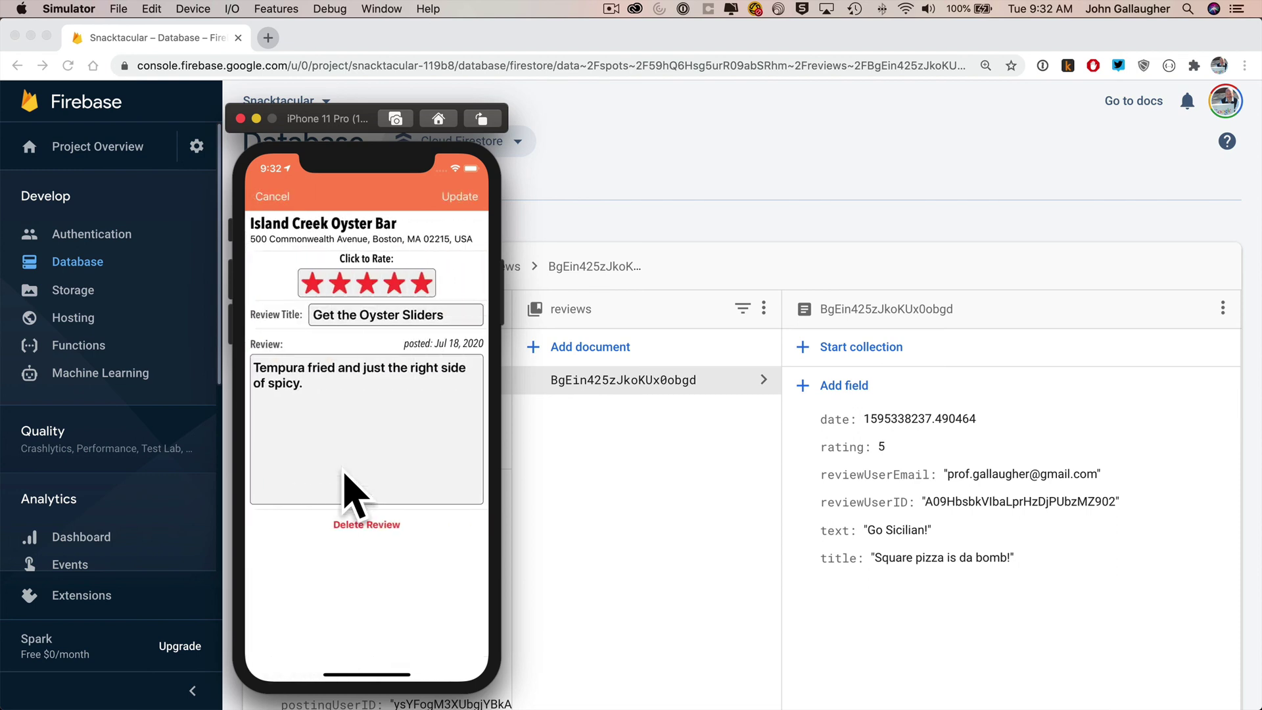
left_click(272, 197)
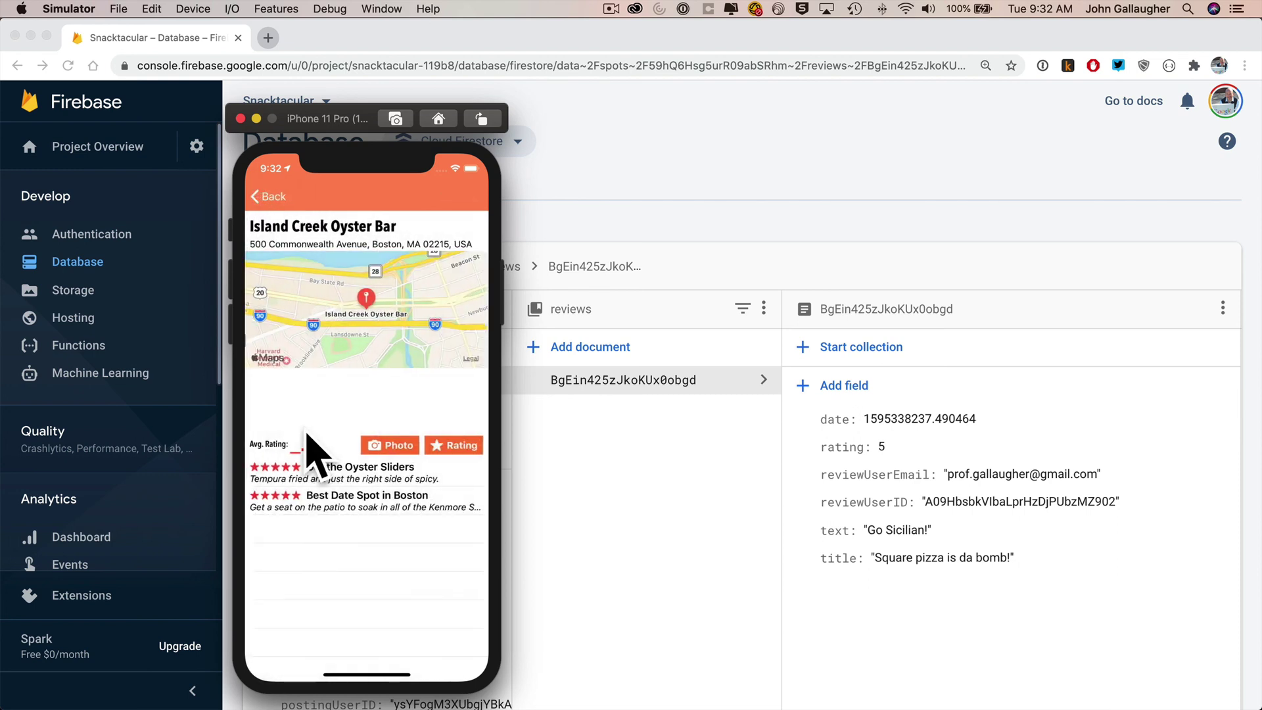
left_click(338, 503)
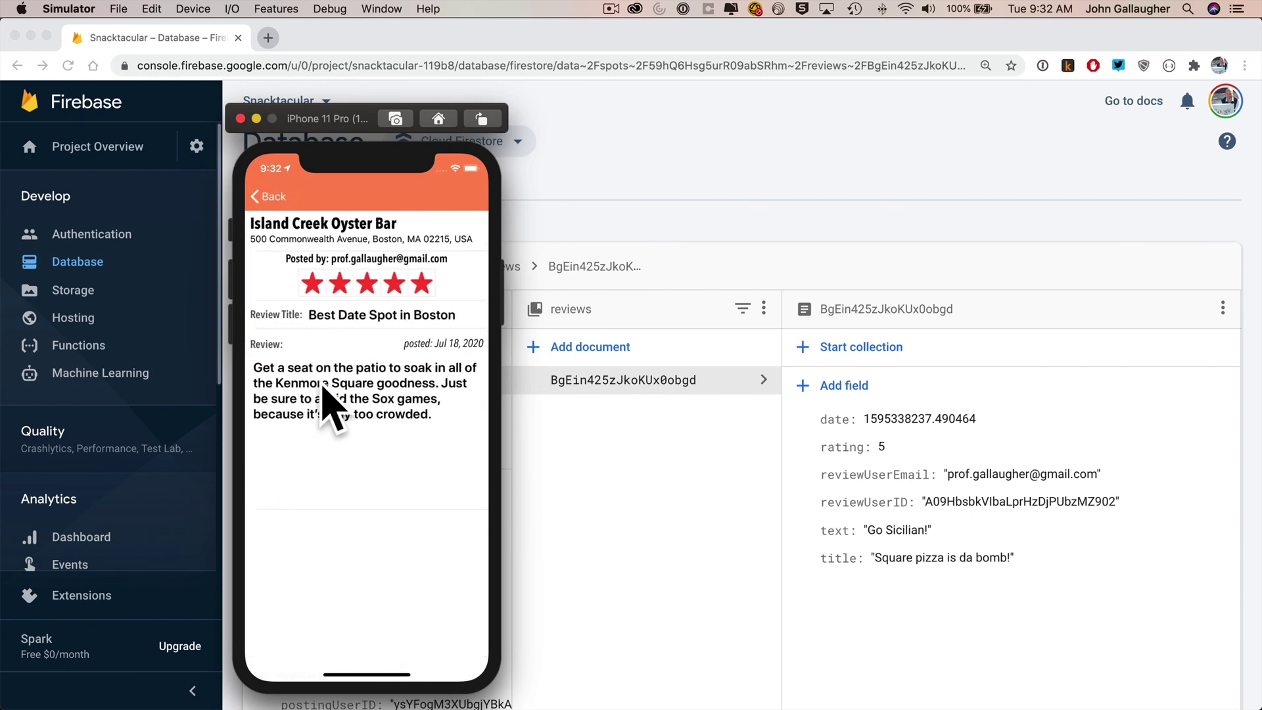
left_click(267, 196)
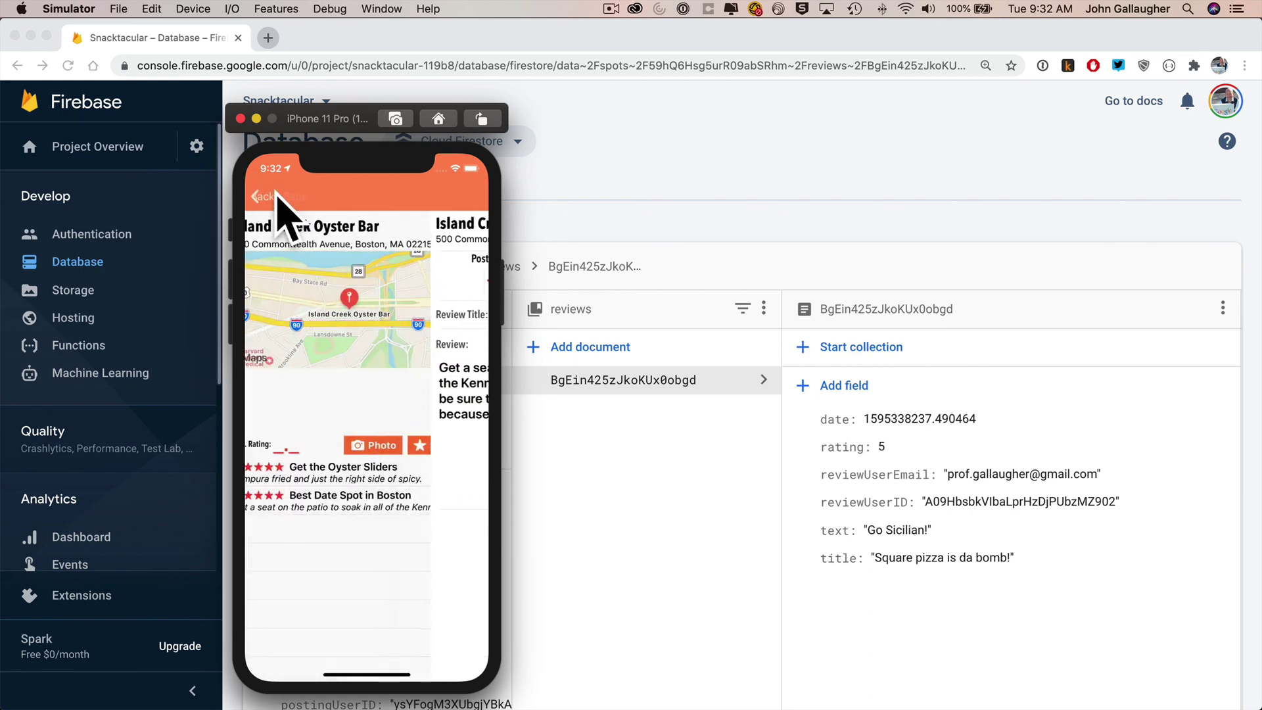
left_click(349, 478)
left_click(367, 524)
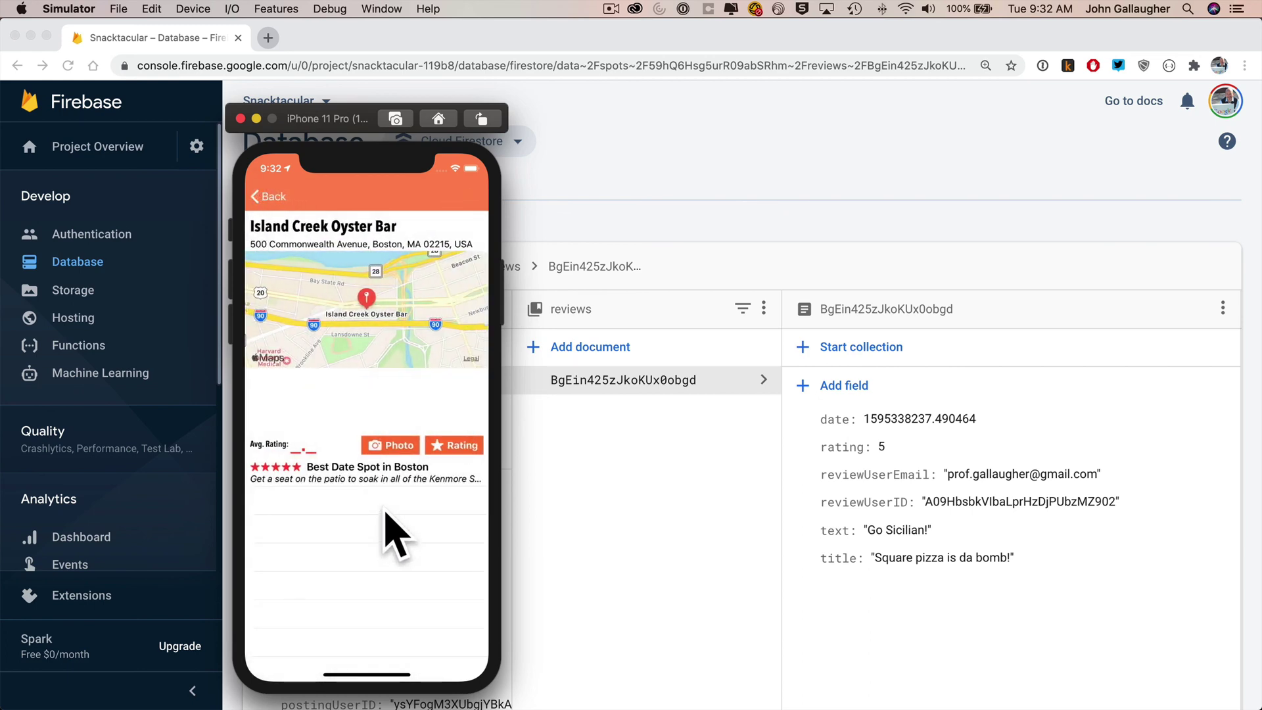